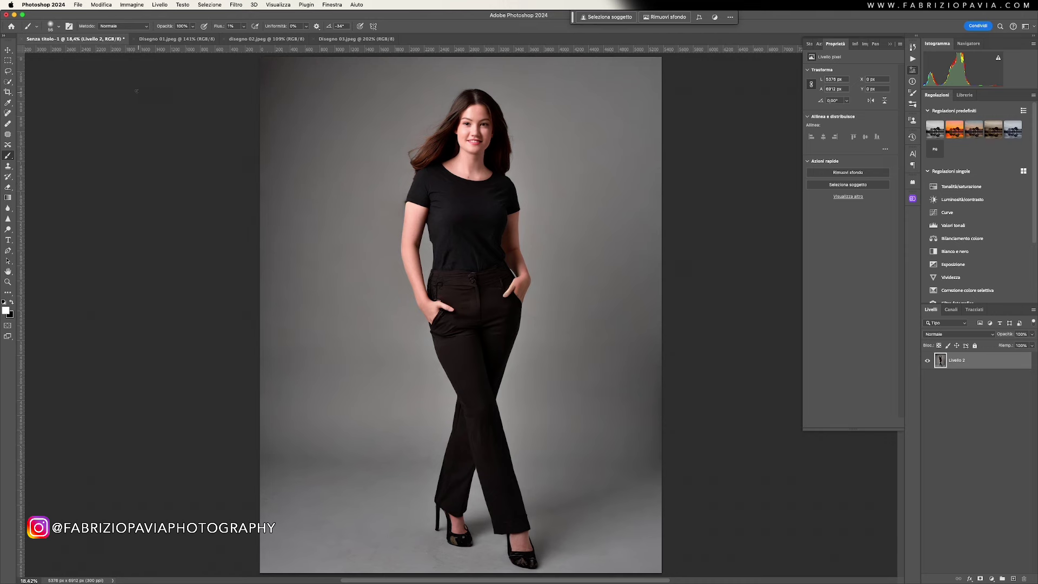
- Look through the Disegno 01, 02 and 03 figure sketches, then return to the portrait
key("ctrl+Tab")
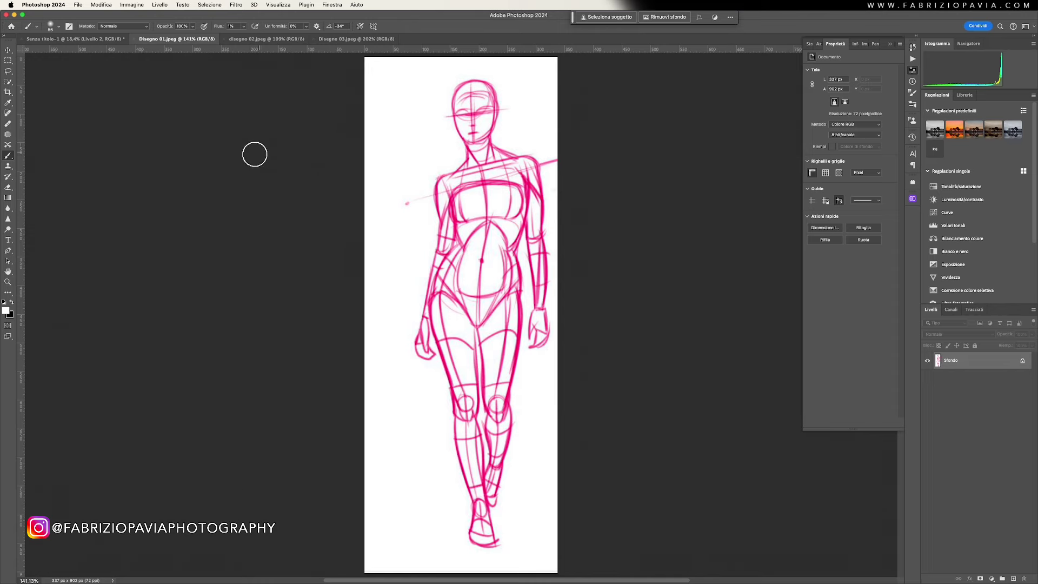
left_click(254, 39)
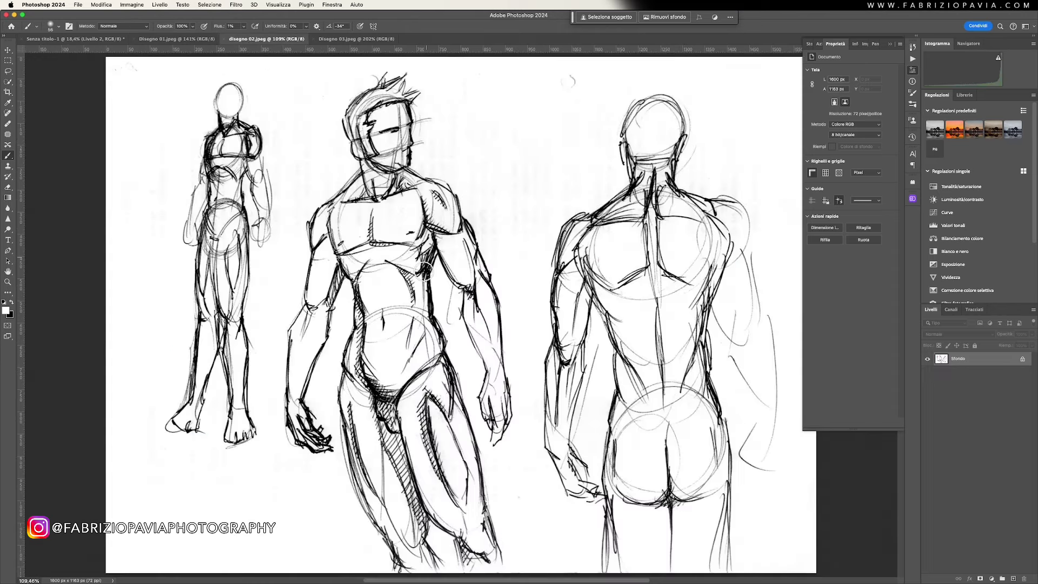
left_click(356, 39)
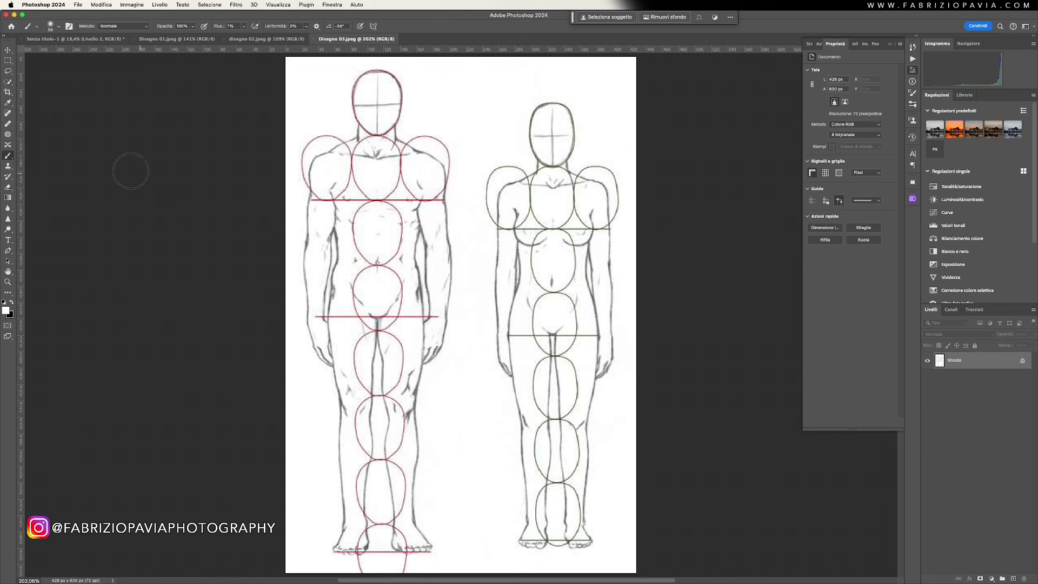
left_click(61, 40)
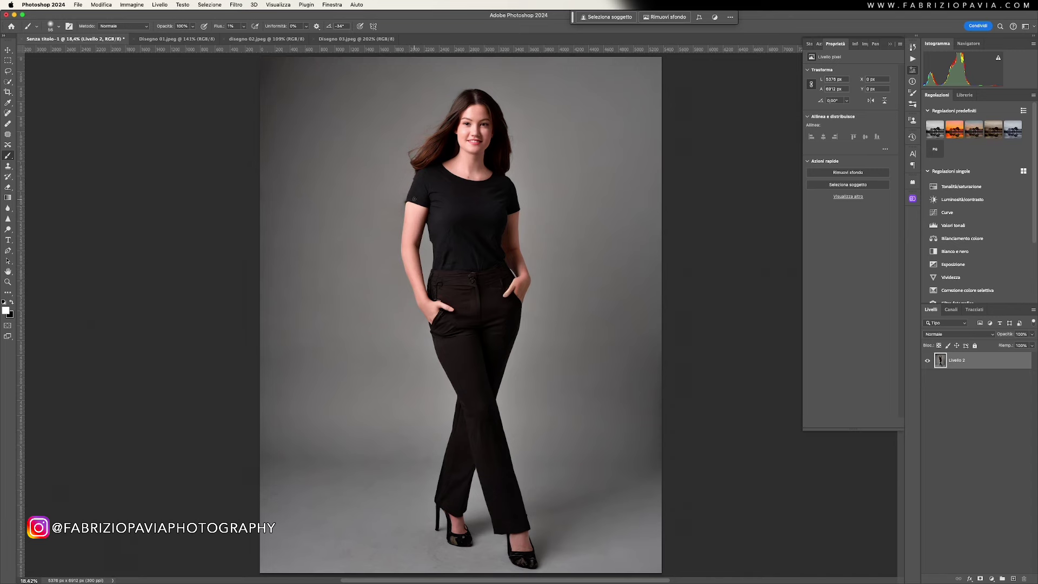
- Zoom in on the portrait and inspect the shirt and torso close up
scroll(419, 214, "up", 5)
scroll(435, 237, "down", 1)
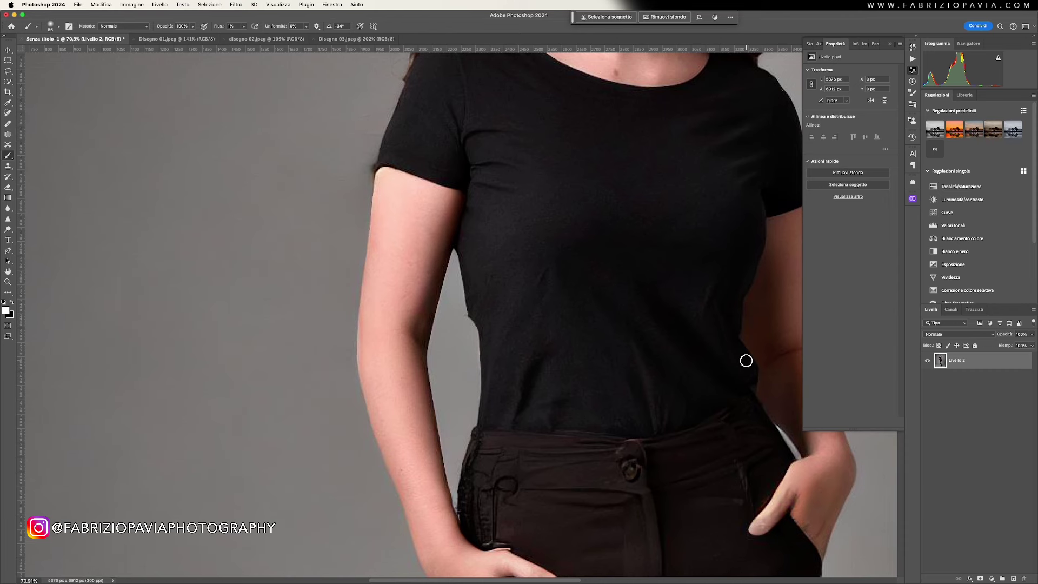
scroll(741, 359, "down", 5)
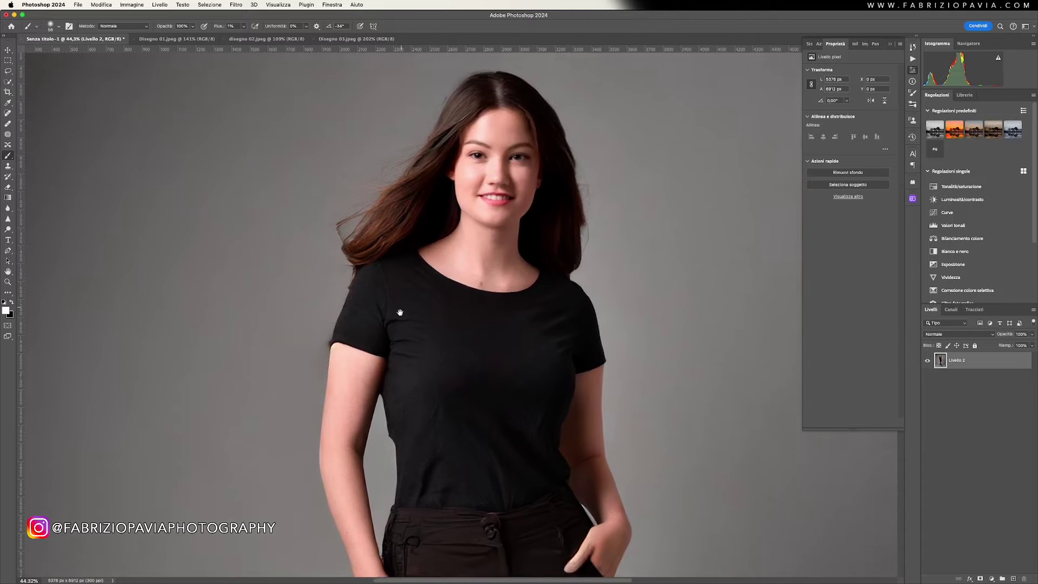
left_click_drag(400, 312, 397, 334)
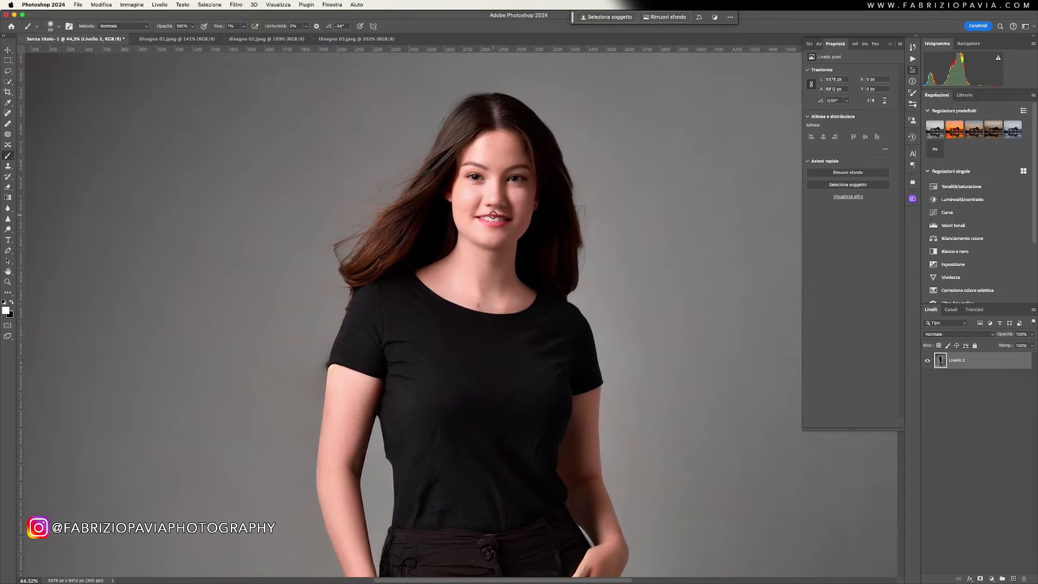
scroll(493, 231, "down", 10)
scroll(473, 352, "down", 6)
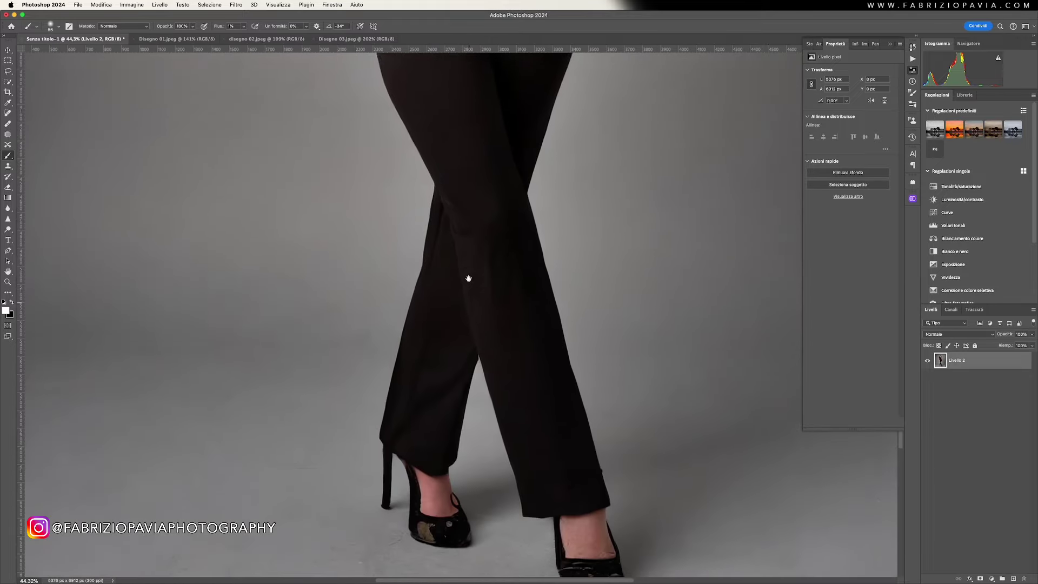
scroll(470, 276, "down", 2)
- Move the close-up view down to the legs and shoes, then zoom back out
left_click_drag(465, 247, 454, 234)
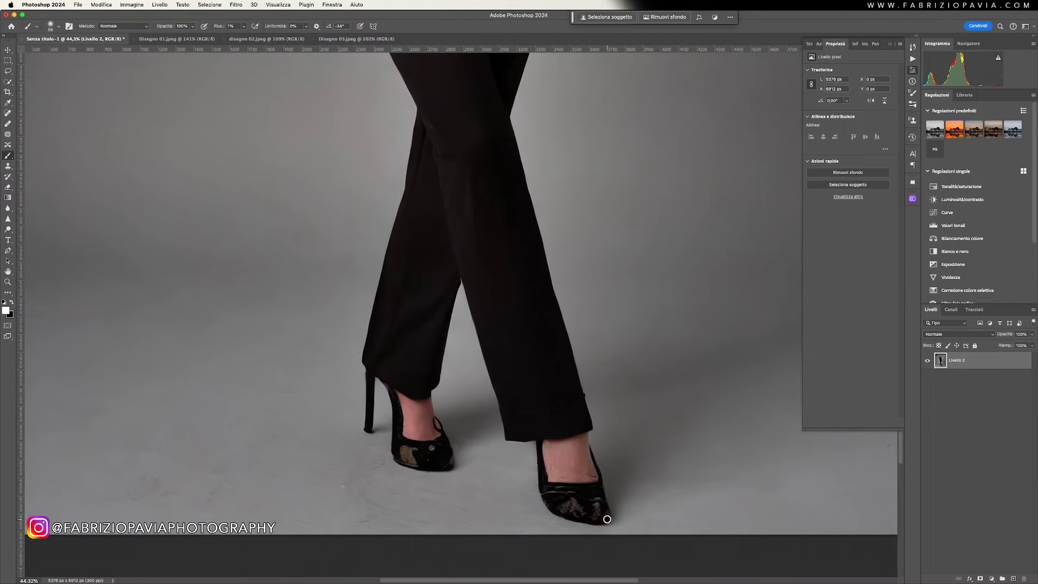
scroll(487, 302, "down", 3)
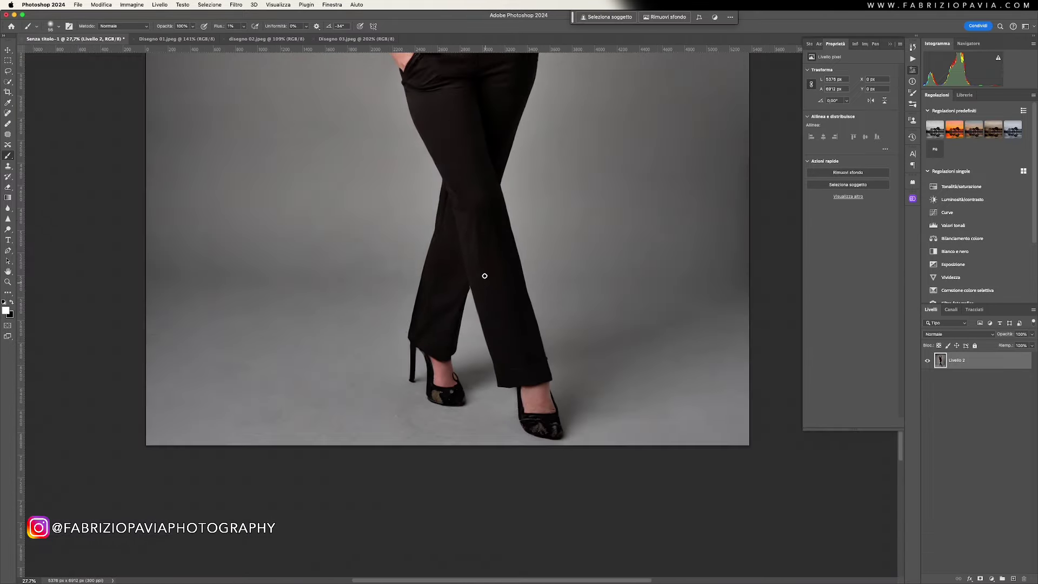
scroll(475, 274, "down", 1)
scroll(468, 324, "up", 3)
scroll(471, 303, "up", 2)
scroll(465, 294, "down", 2)
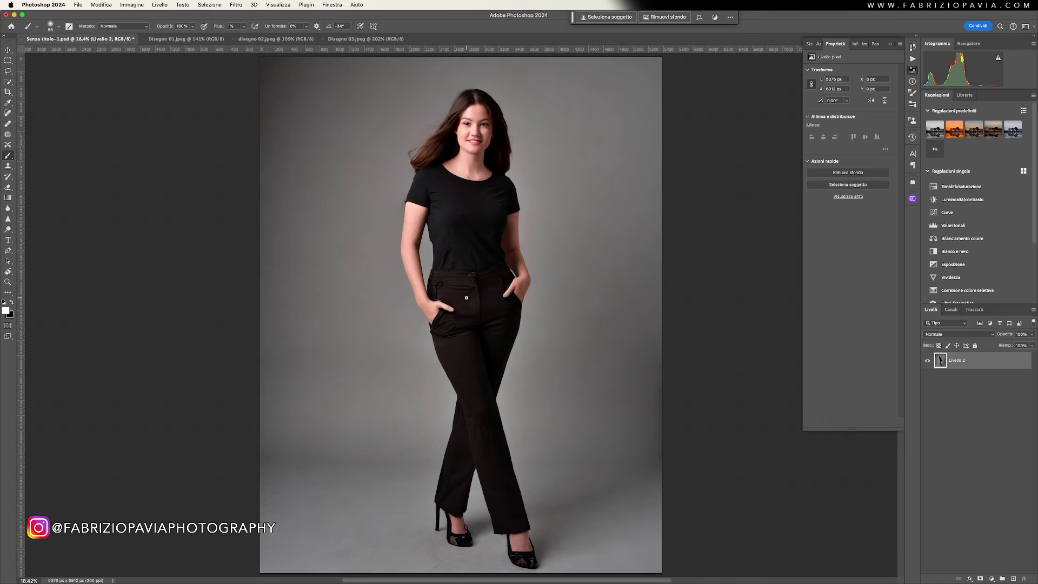
- Open Liquify on the portrait, enlarge the warp brush to 1425, and push the torso
left_click(236, 5)
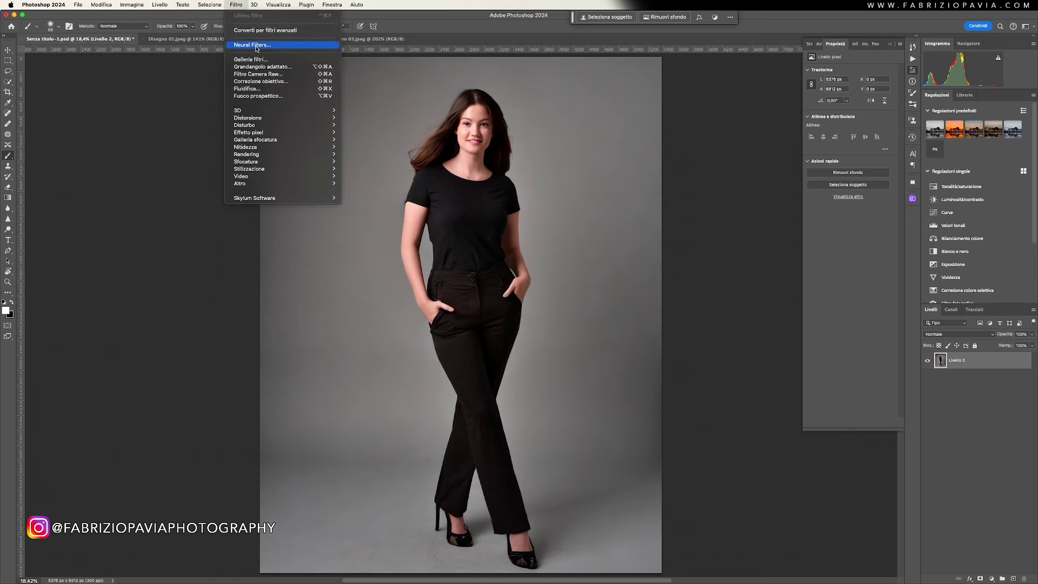
left_click(252, 89)
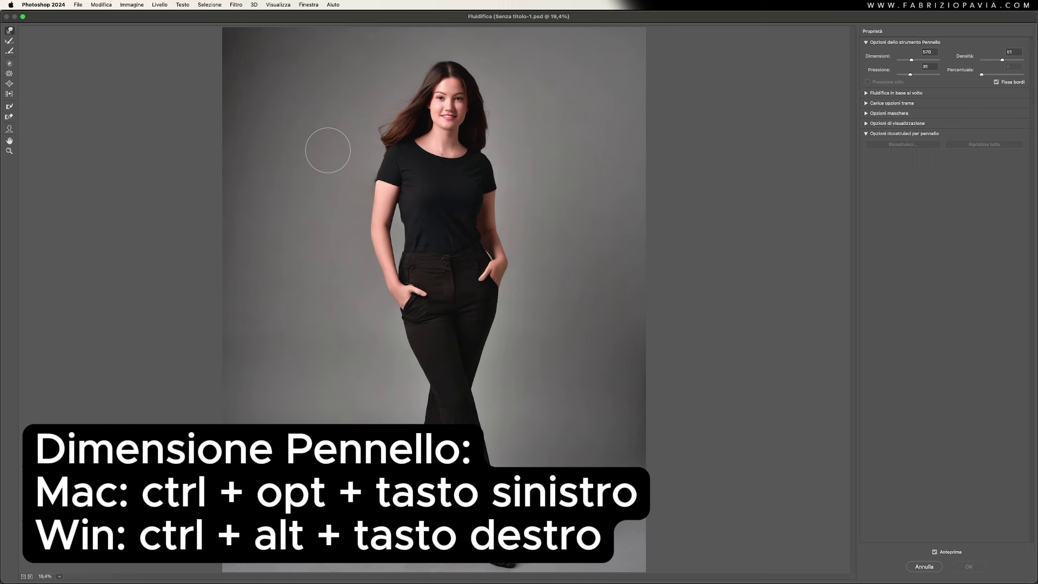
mouse_move(327, 150)
left_mouse_down()
mouse_move(348, 149)
mouse_move(328, 152)
left_mouse_up()
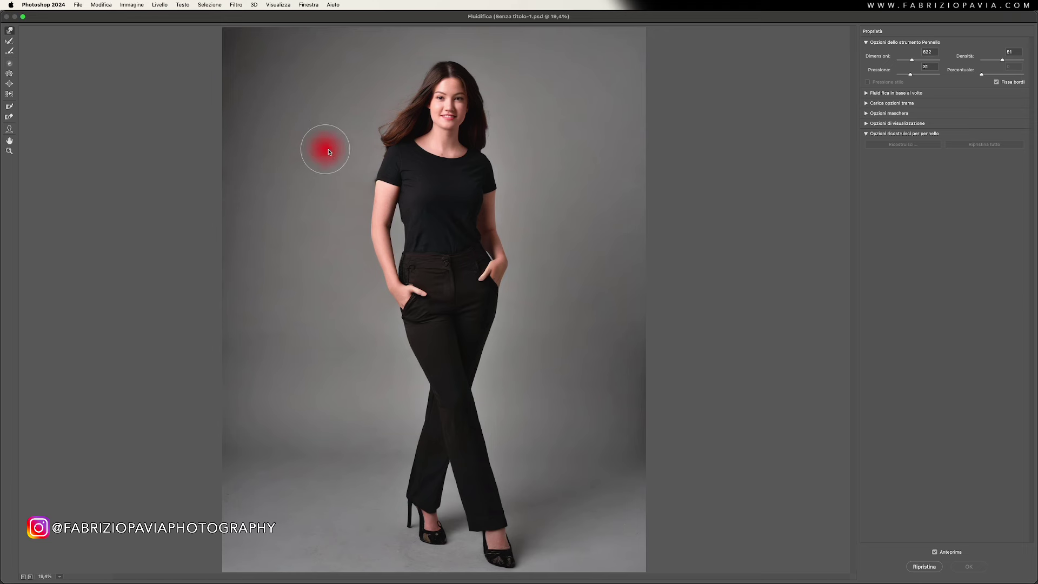
left_click_drag(329, 152, 332, 152)
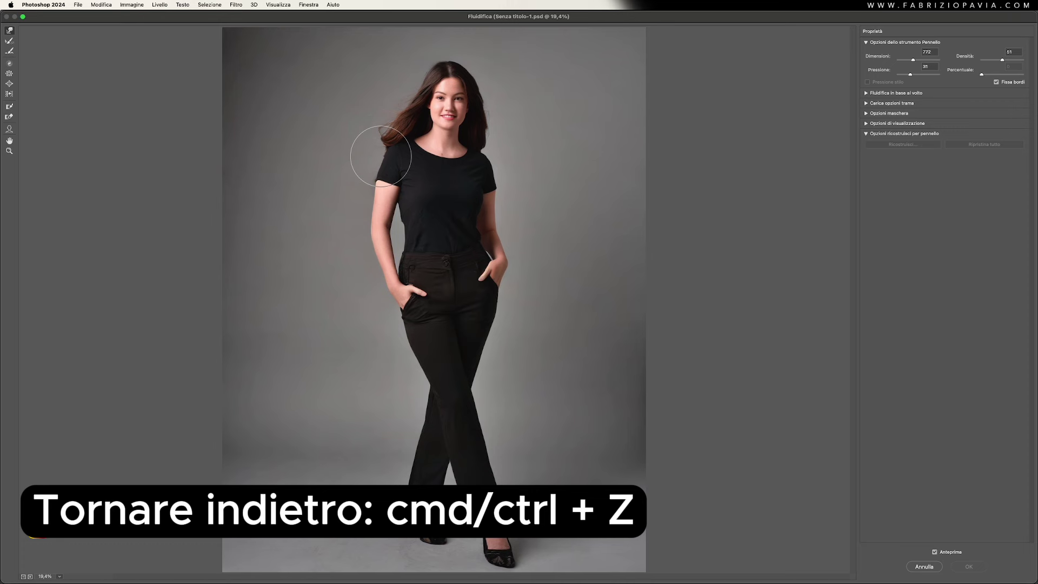
left_click_drag(348, 153, 383, 152)
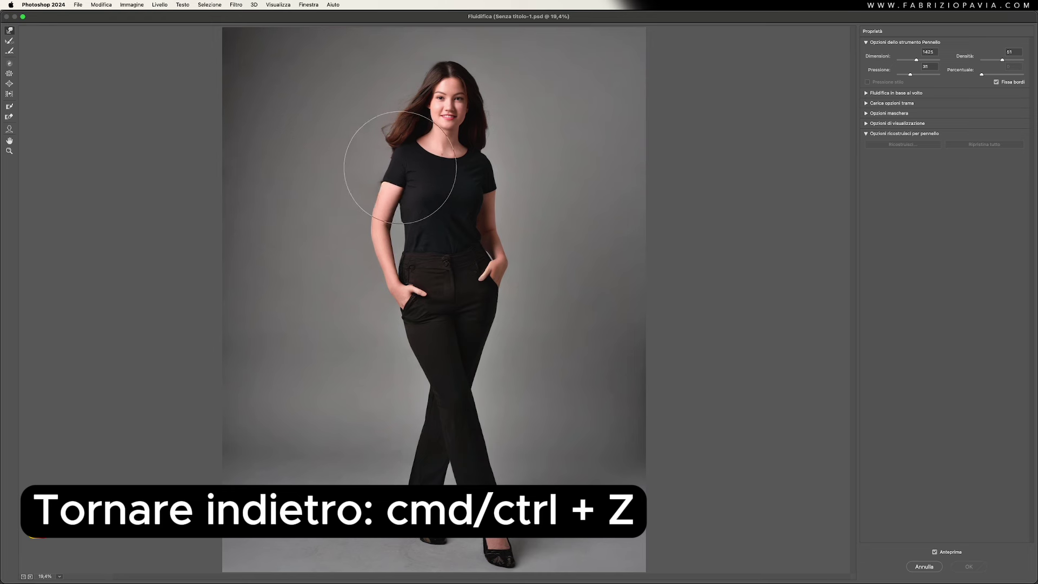
left_click_drag(370, 160, 435, 172)
key("ctrl+z")
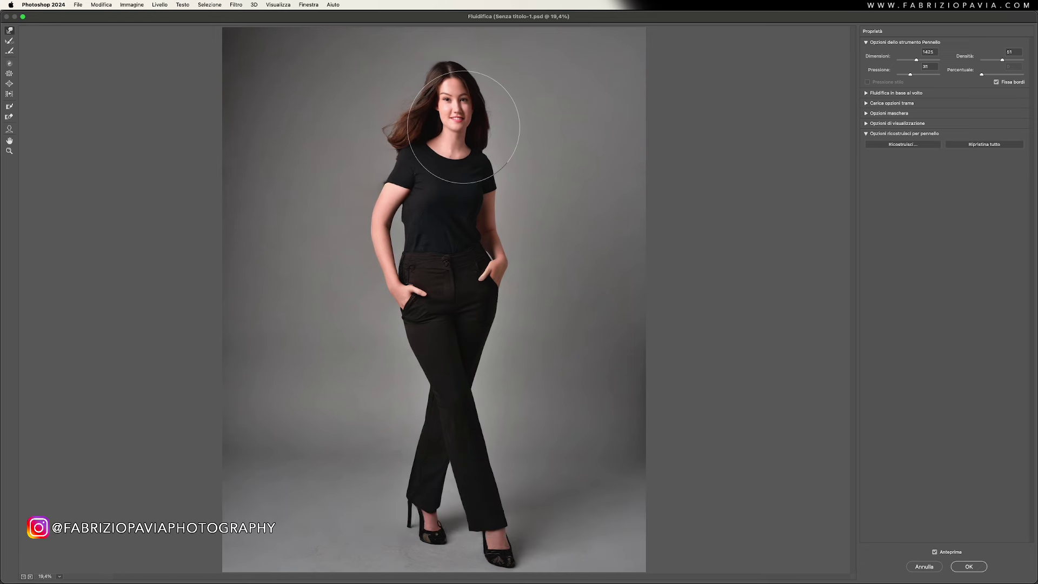
mouse_move(441, 235)
left_mouse_down()
mouse_move(510, 244)
mouse_move(452, 267)
mouse_move(475, 278)
mouse_move(452, 282)
left_mouse_up()
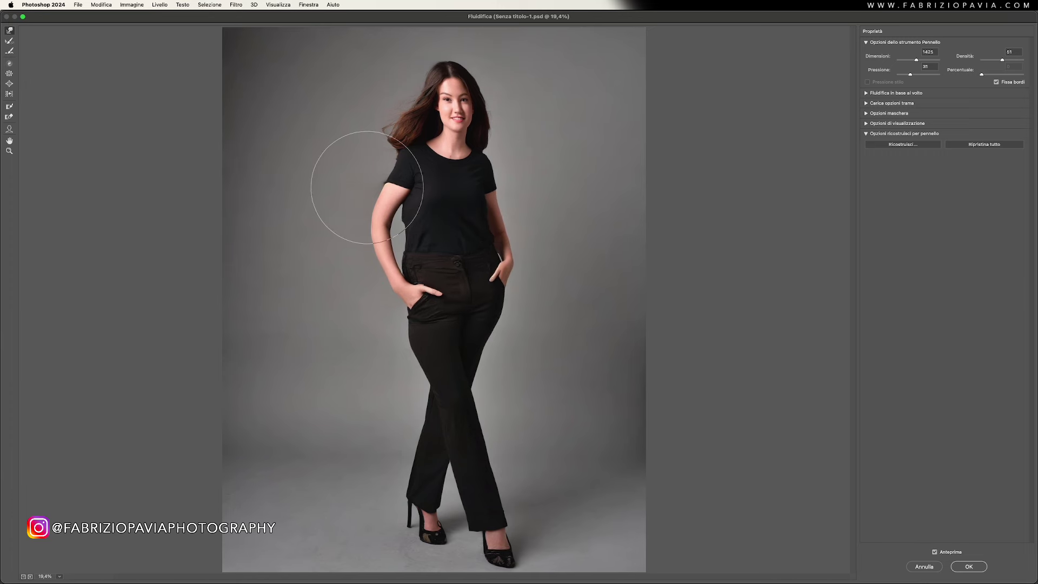
key("super+alt+space")
key("ctrl+z")
key("ctrl+z")
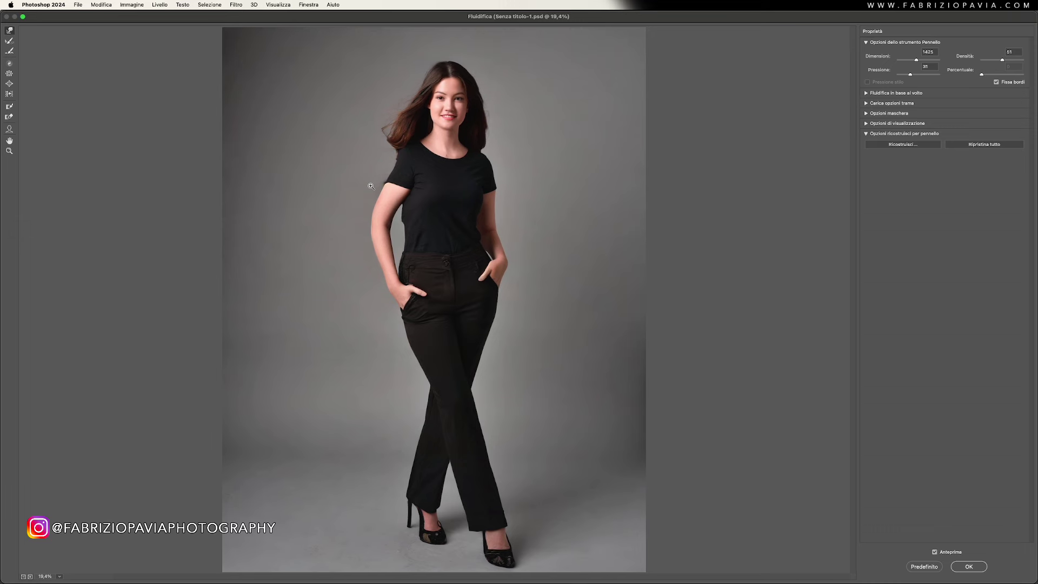
key("ctrl+z")
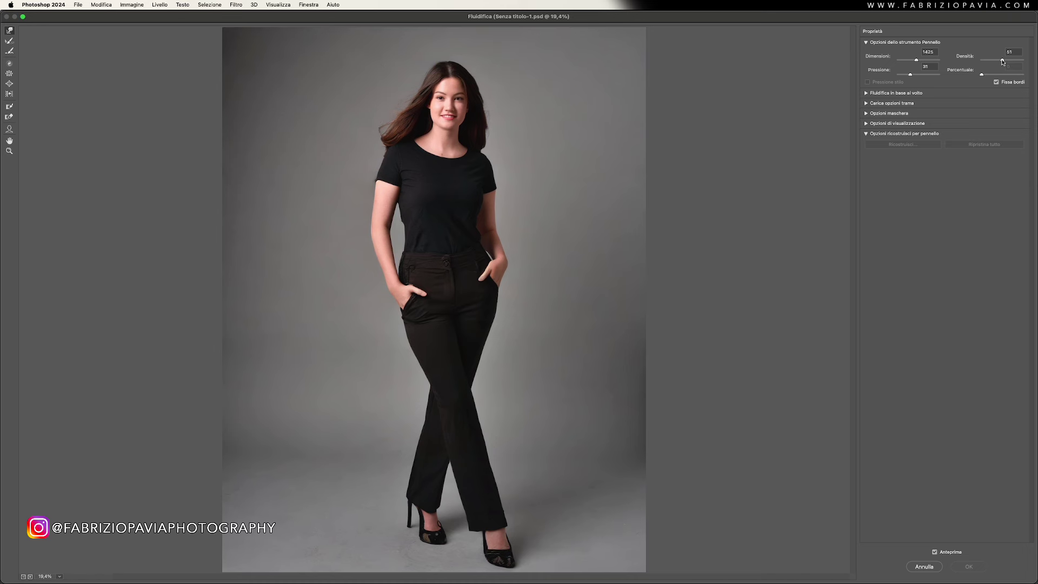
- Test brush density 100 with a head-and-shoulder warp, then undo it
left_click_drag(1003, 60, 1025, 61)
left_click_drag(518, 152, 359, 145)
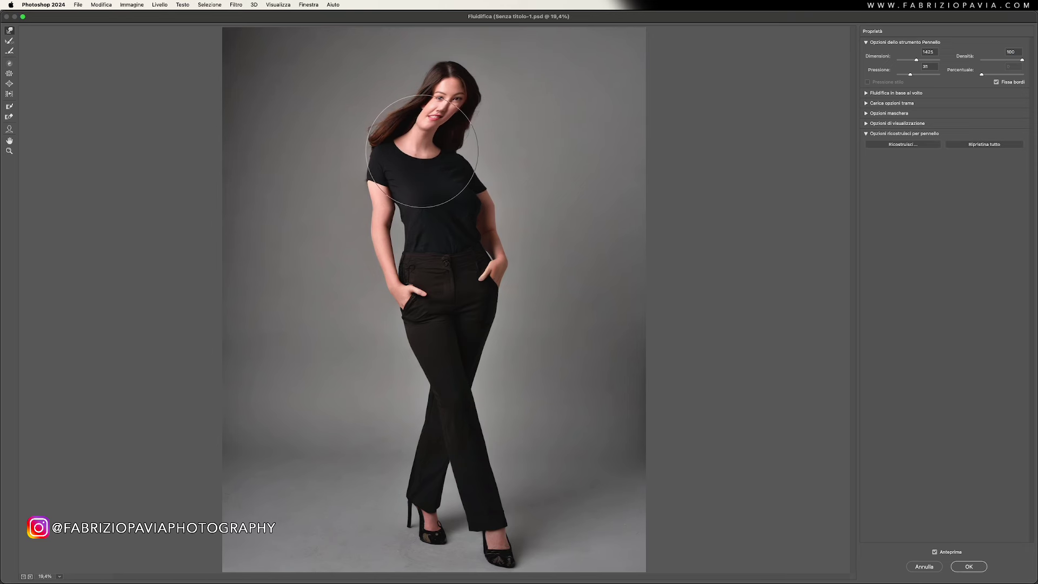
key("ctrl+z")
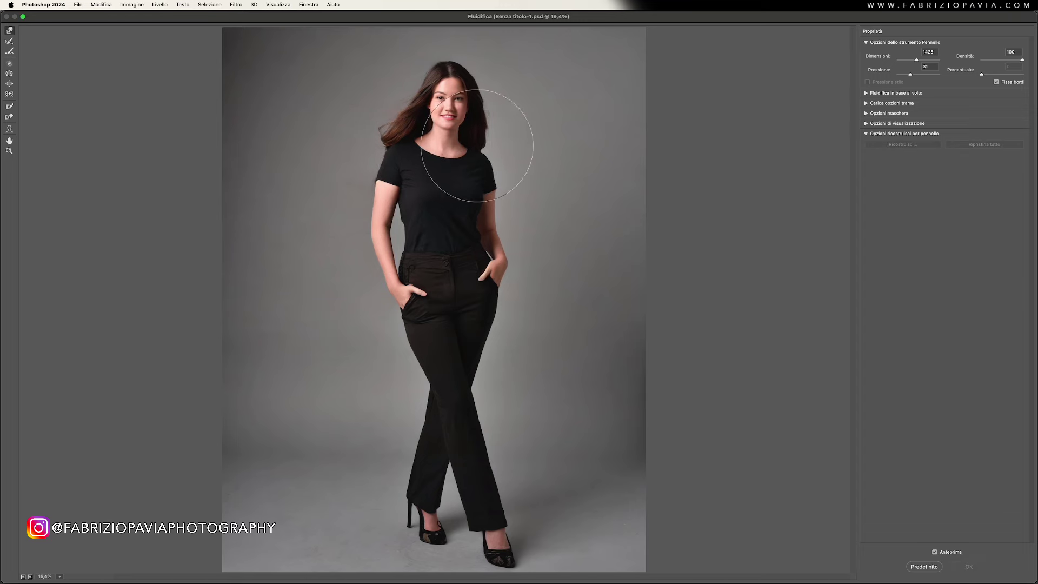
- Test brush density 0 with a hair-and-shoulder warp, then undo it
left_click(994, 61)
type("0")
key("Return")
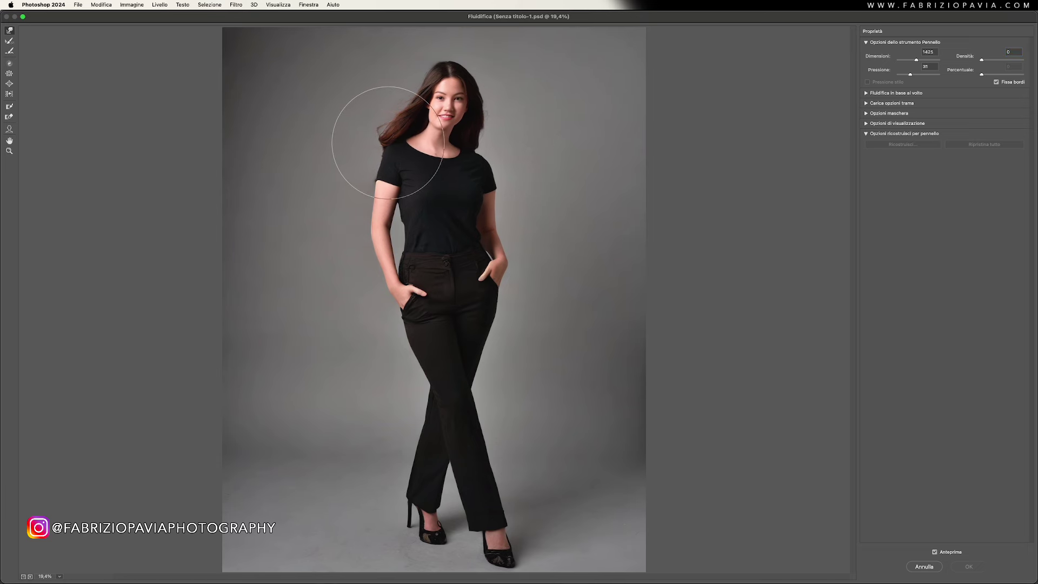
left_click_drag(371, 139, 388, 143)
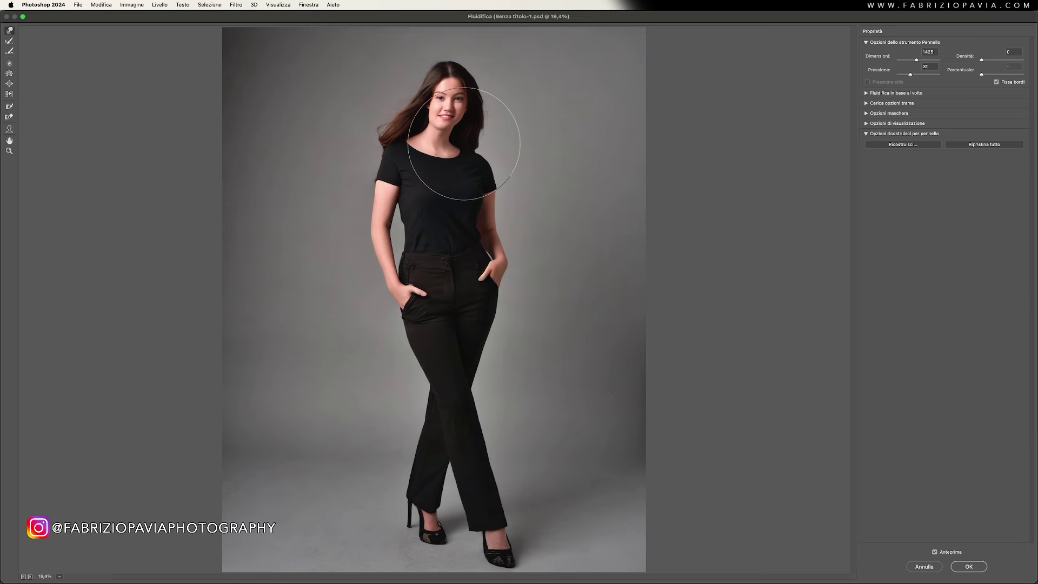
key("super+z")
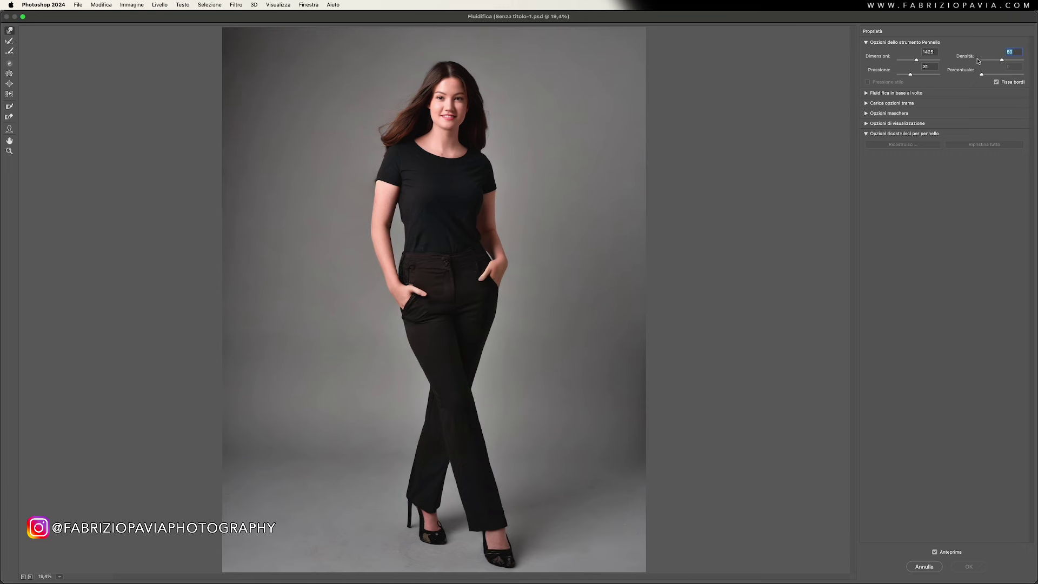
- Test brush pressure 1 with a head warp, then undo it
left_click_drag(912, 75, 886, 78)
left_click_drag(443, 152, 382, 144)
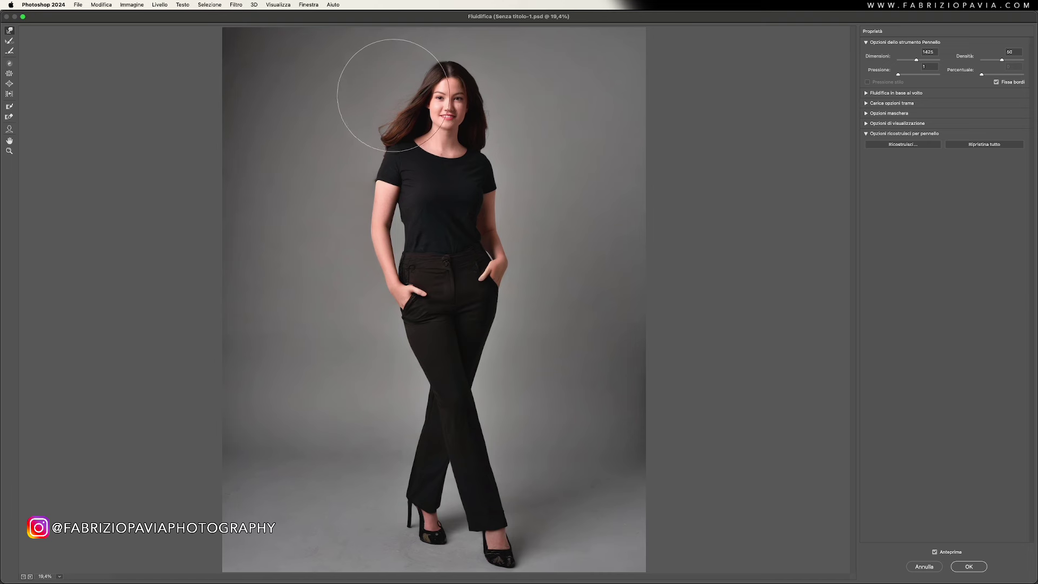
key("alt+space")
key("ctrl+z")
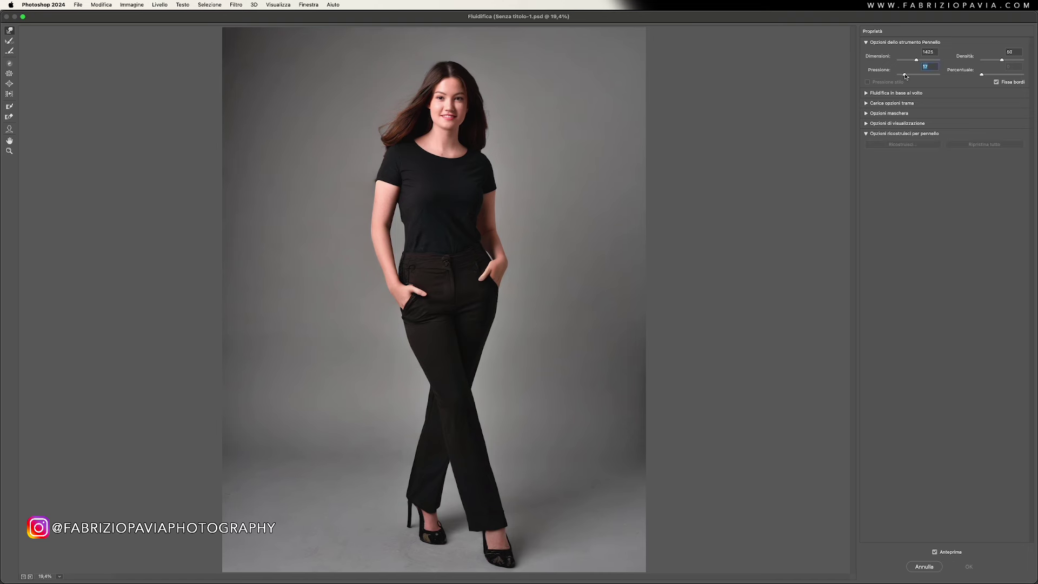
- Try pressure 100 on the head, reset all distortions, then shrink the brush with pressure 50
left_click_drag(898, 74, 947, 79)
mouse_move(521, 128)
left_mouse_down()
mouse_move(414, 138)
mouse_move(359, 128)
mouse_move(414, 136)
left_mouse_up()
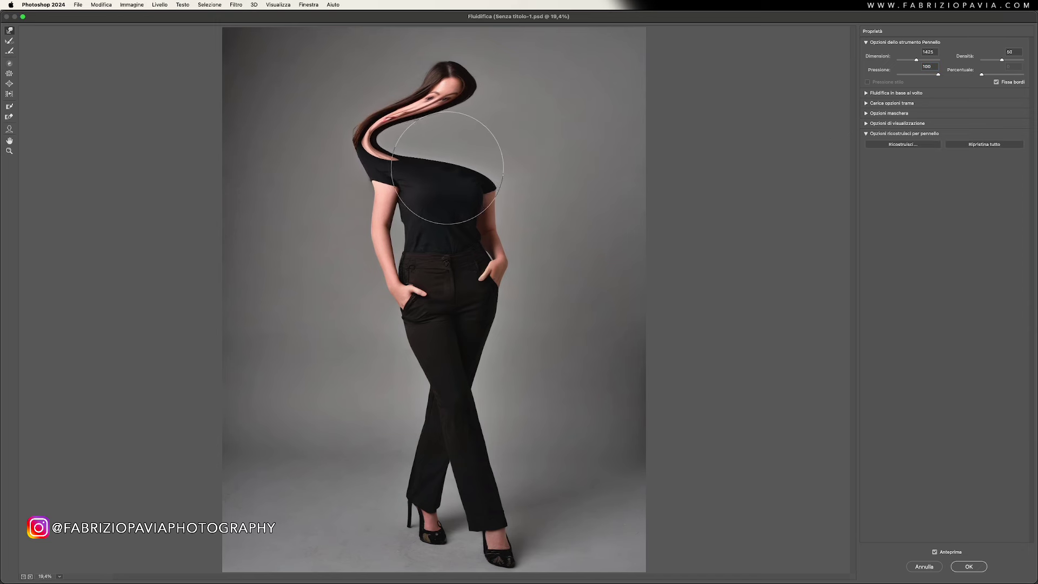
left_click(984, 144)
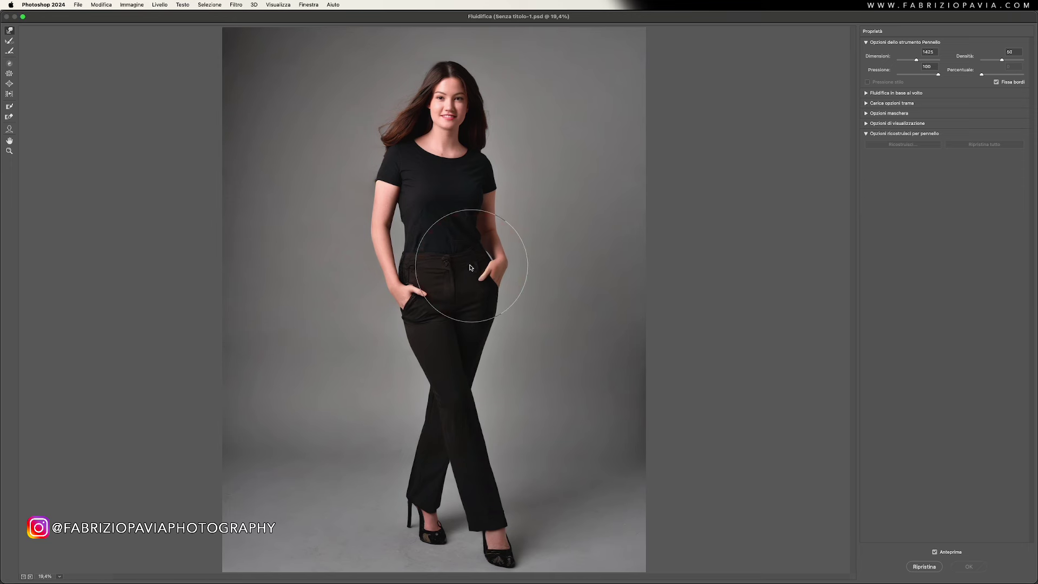
left_click_drag(472, 265, 416, 269)
left_click_drag(939, 77, 921, 78)
- Test and undo warps on the right shoe toe, turning on Pin Edges
left_click_drag(511, 560, 515, 558)
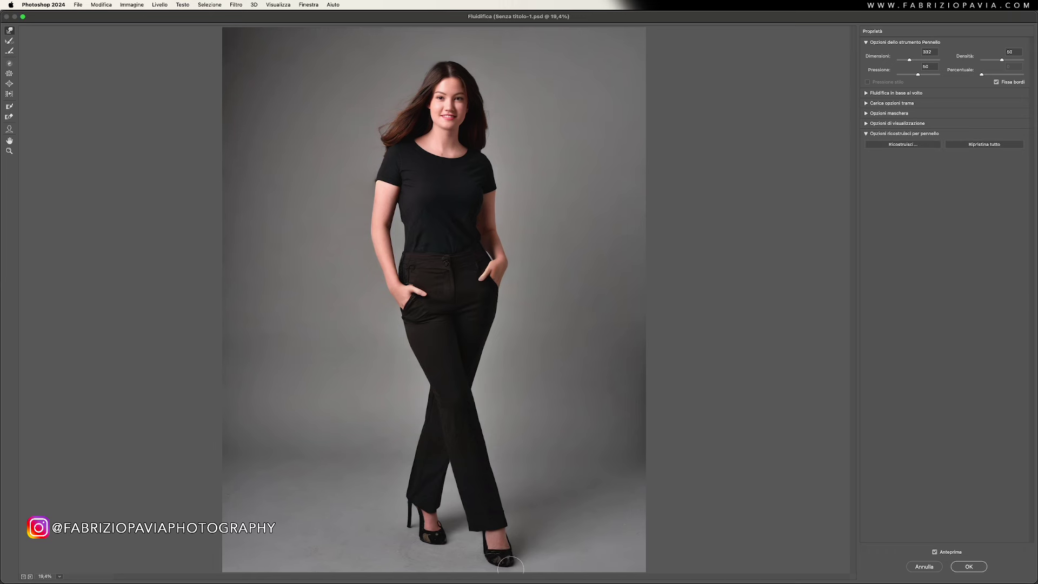
left_click_drag(510, 565, 513, 565)
key("ctrl+z")
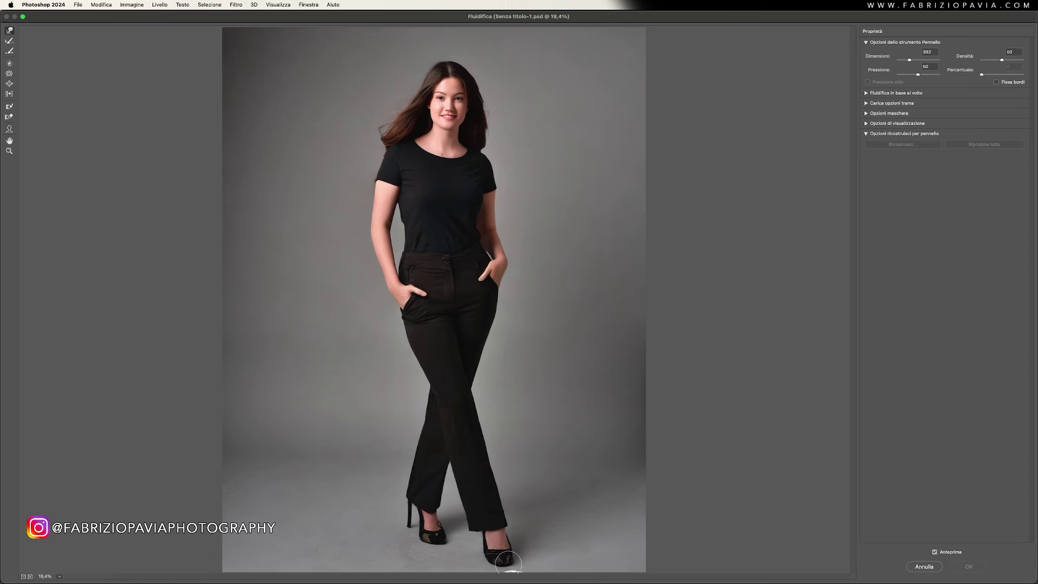
left_click_drag(508, 562, 512, 557)
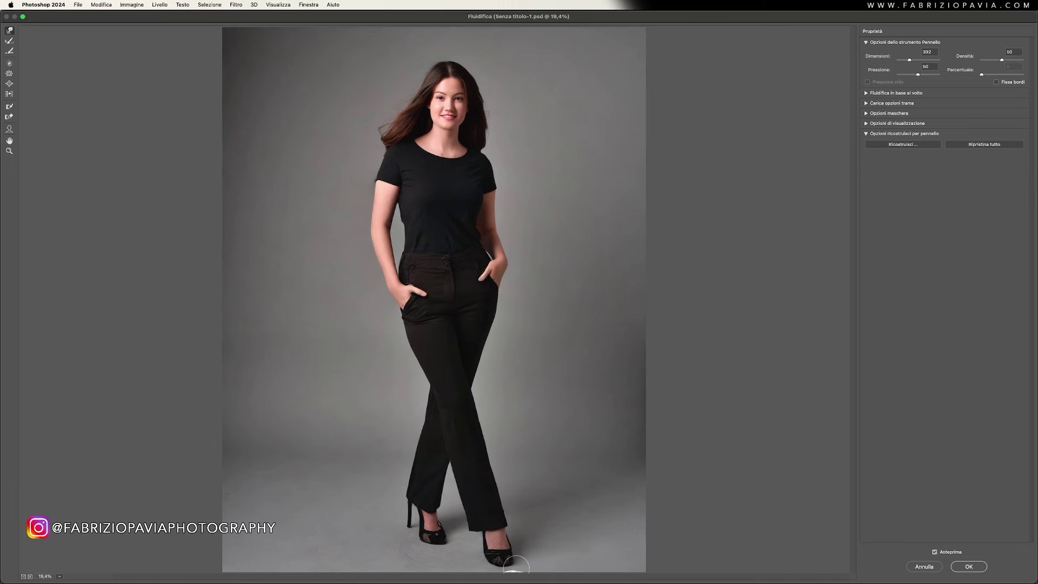
key("ctrl+z")
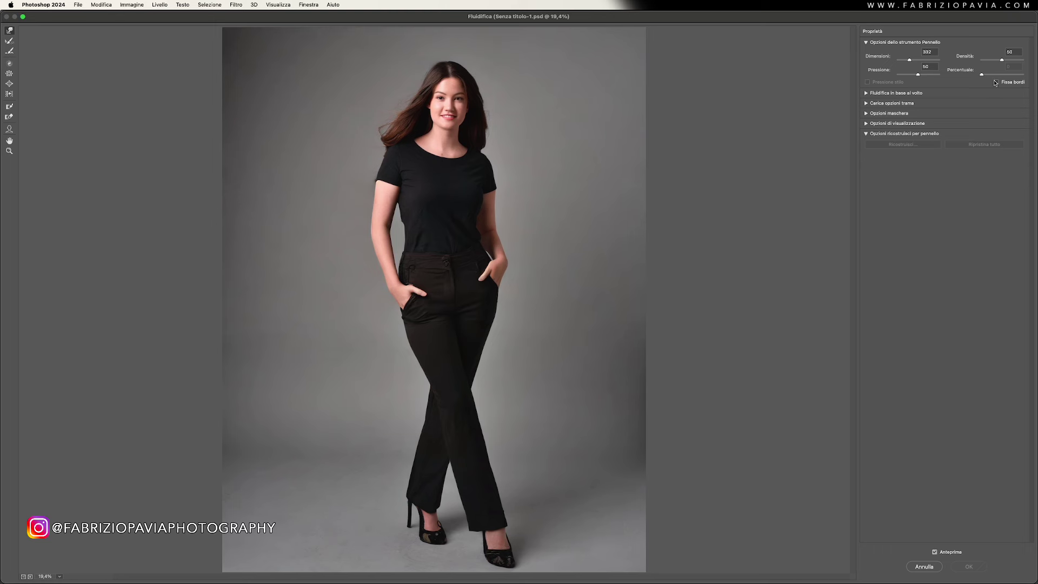
left_click(996, 82)
left_click_drag(508, 563, 514, 560)
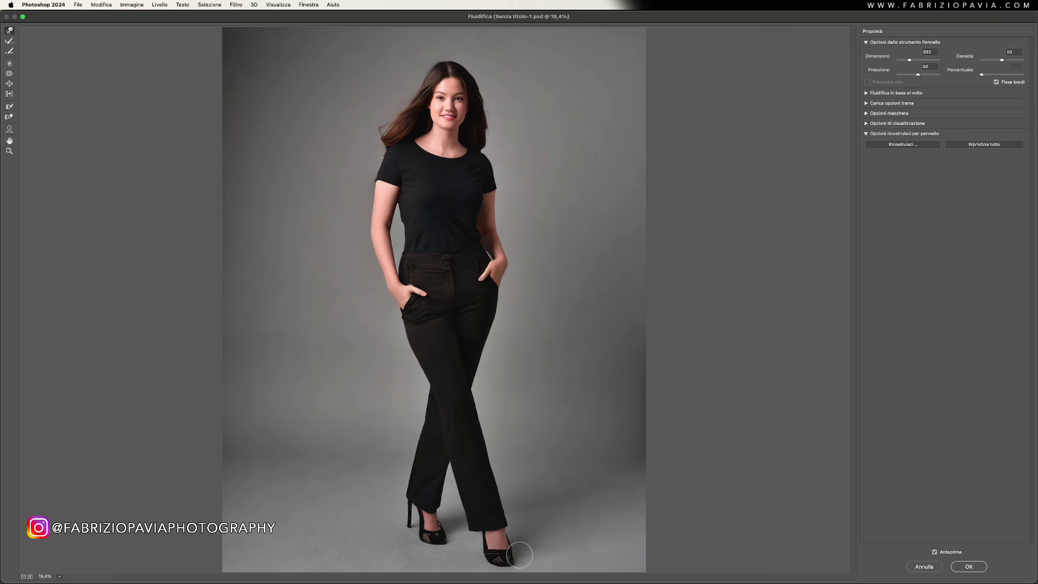
- Enlarge the brush to 1304, test upward trouser-leg warps, then undo them
mouse_move(480, 508)
left_mouse_down()
mouse_move(530, 503)
mouse_move(476, 441)
left_mouse_up()
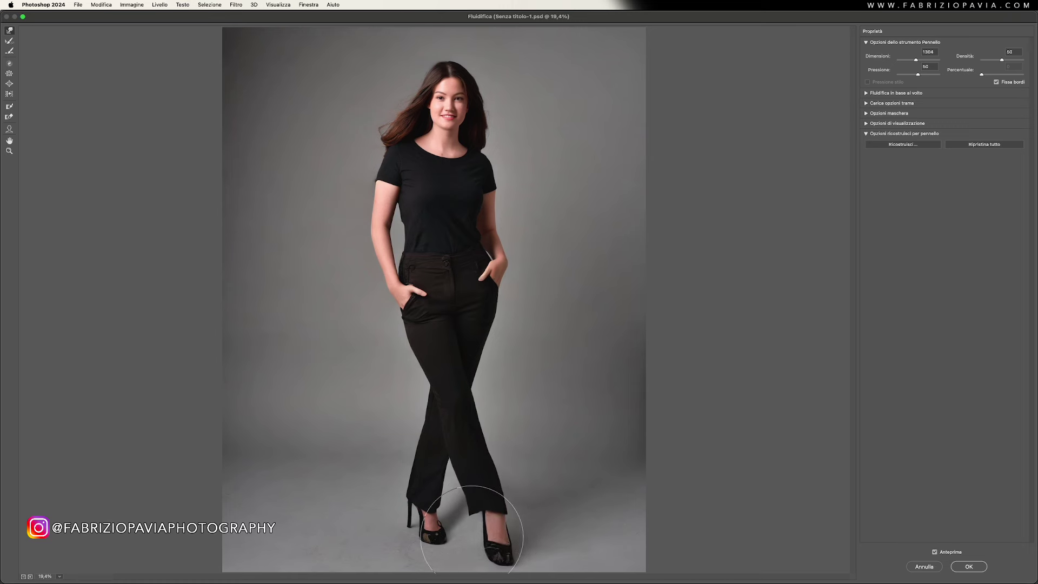
left_click_drag(472, 537, 475, 441)
mouse_move(475, 476)
left_mouse_down()
mouse_move(464, 452)
mouse_move(475, 440)
left_mouse_up()
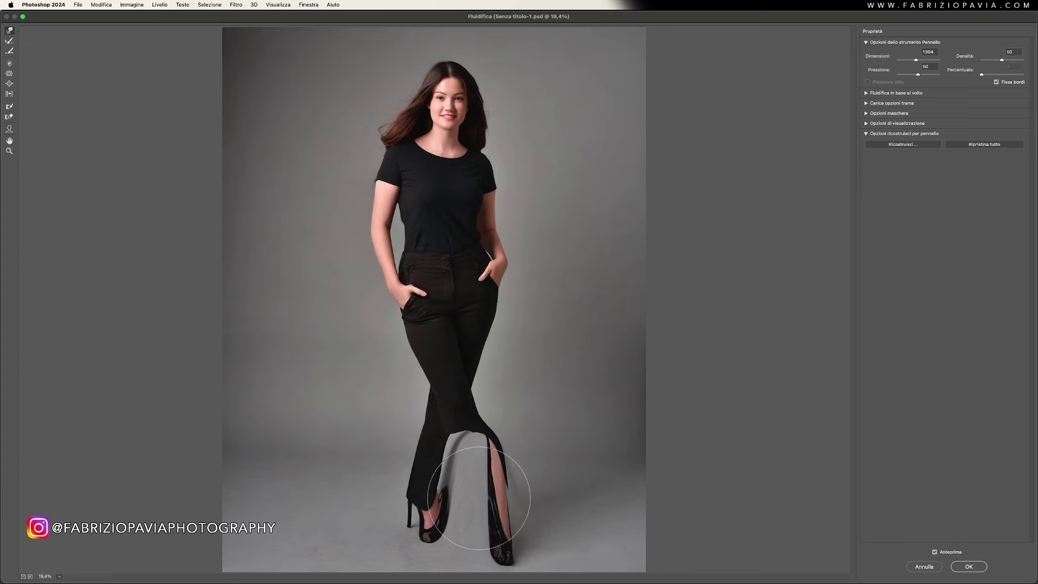
mouse_move(478, 498)
left_mouse_down()
mouse_move(486, 452)
mouse_move(462, 440)
left_mouse_up()
left_click_drag(478, 503, 470, 454)
key("alt")
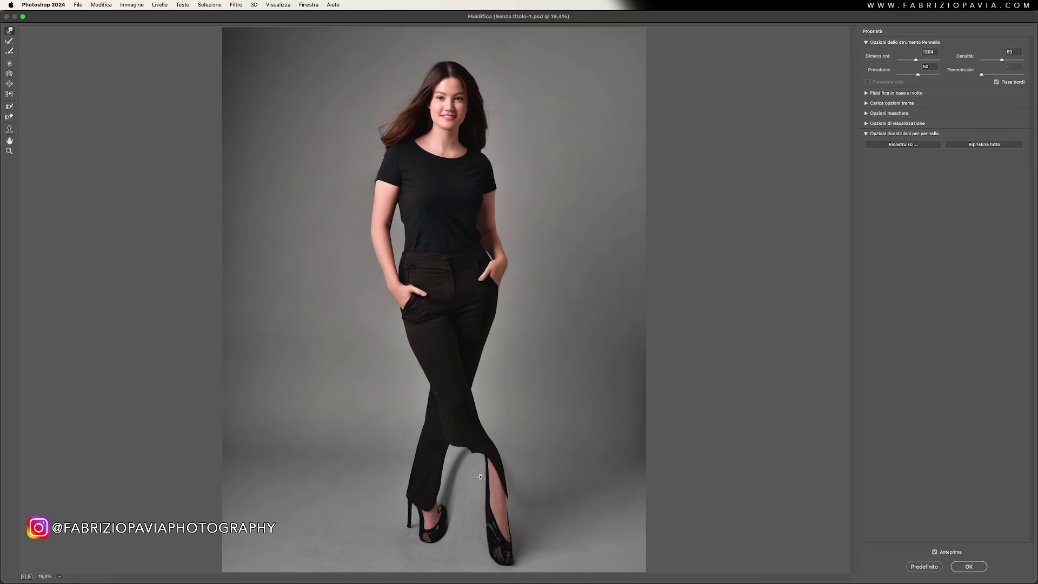
key("super+alt+z")
key("super+alt+z")
key("super+alt+z")
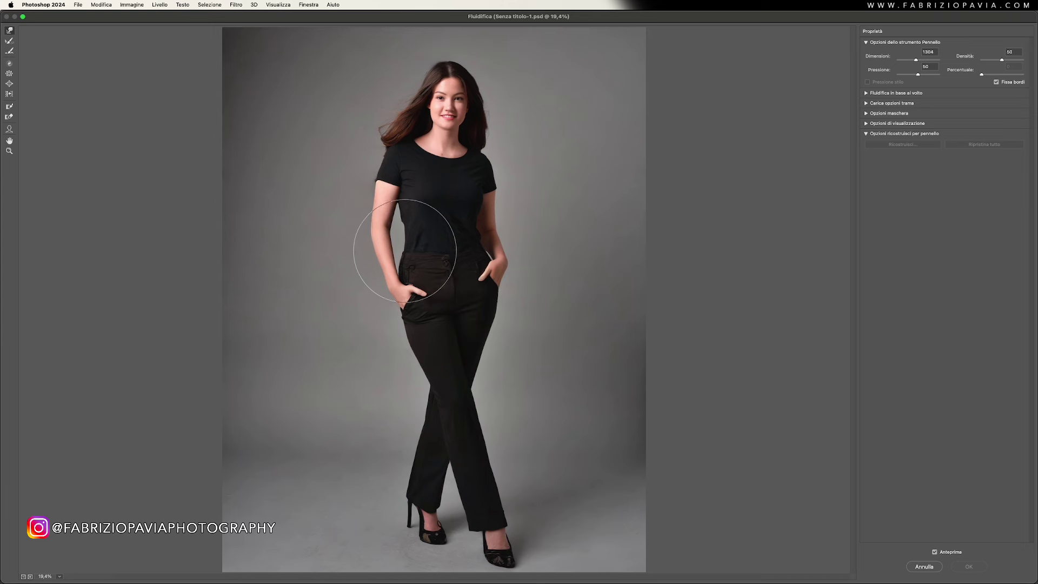
- Enlarge the brush to 1778, try waist and knee warps, then undo them
mouse_move(378, 234)
left_mouse_down()
mouse_move(418, 234)
mouse_move(399, 234)
left_mouse_up()
mouse_move(359, 232)
left_mouse_down()
mouse_move(420, 223)
mouse_move(482, 240)
left_mouse_up()
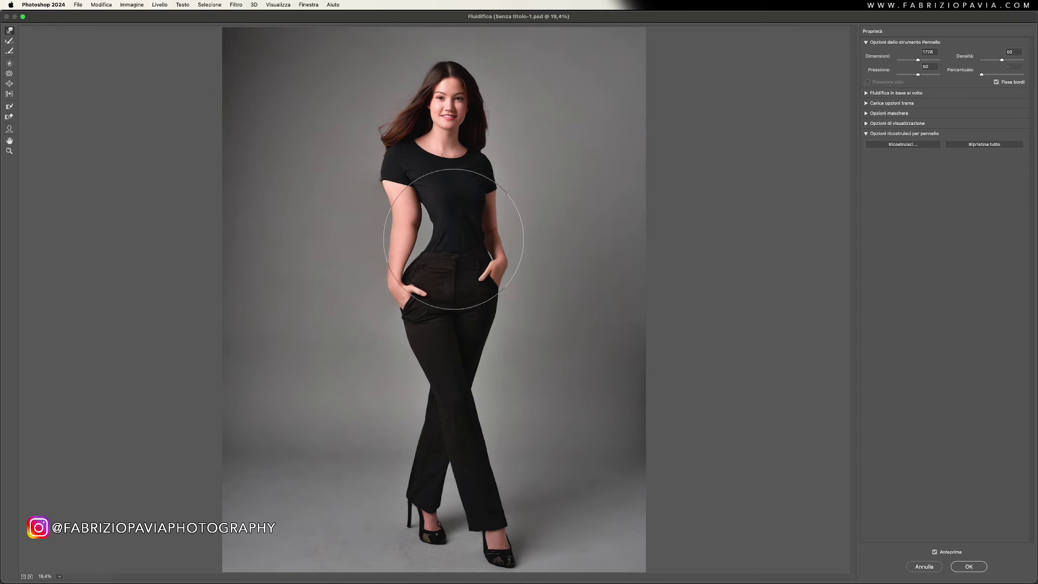
mouse_move(453, 402)
left_mouse_down()
mouse_move(406, 398)
mouse_move(417, 405)
left_mouse_up()
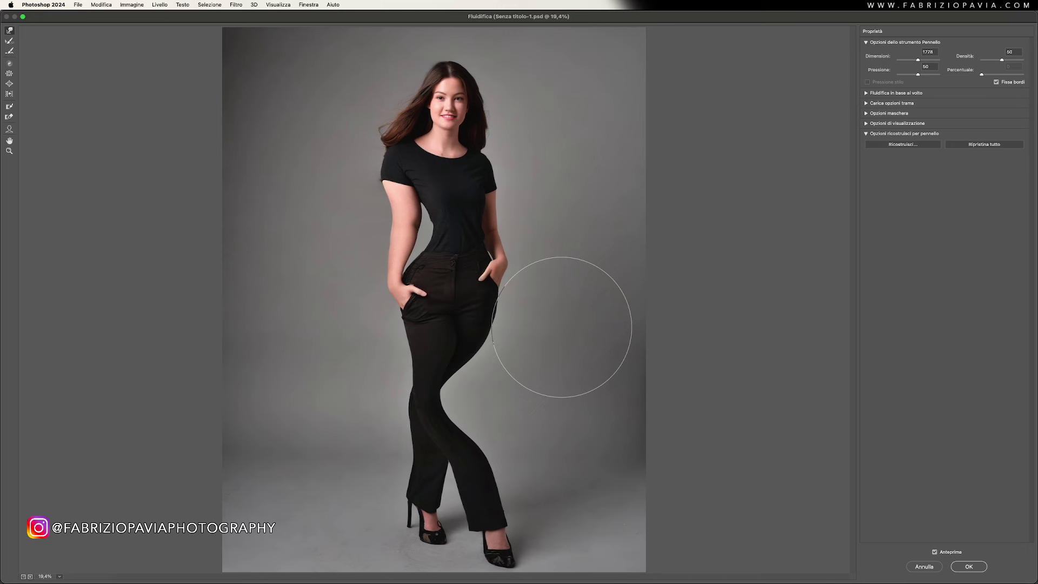
key("ctrl+z")
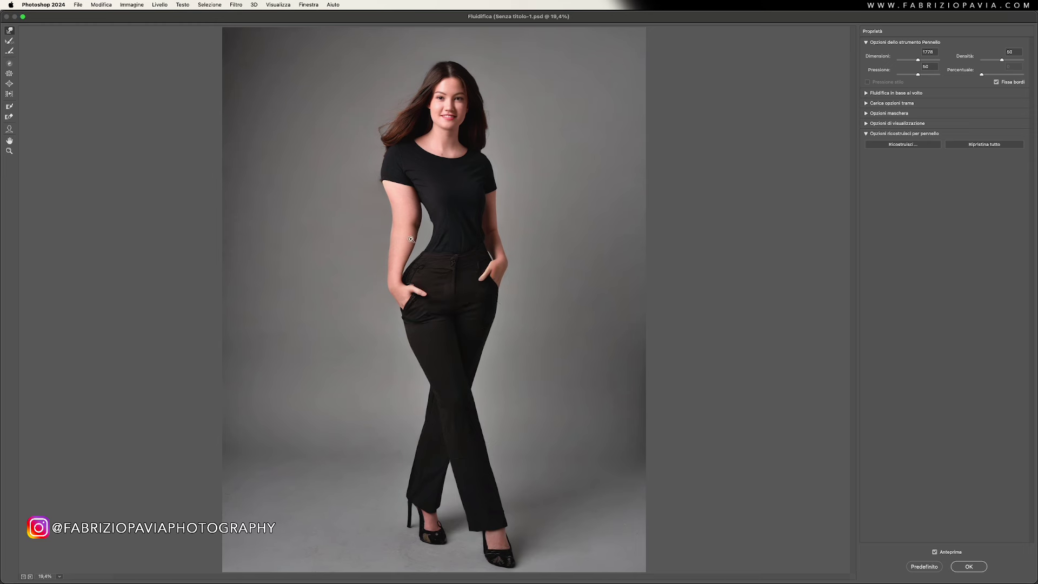
key("ctrl+z")
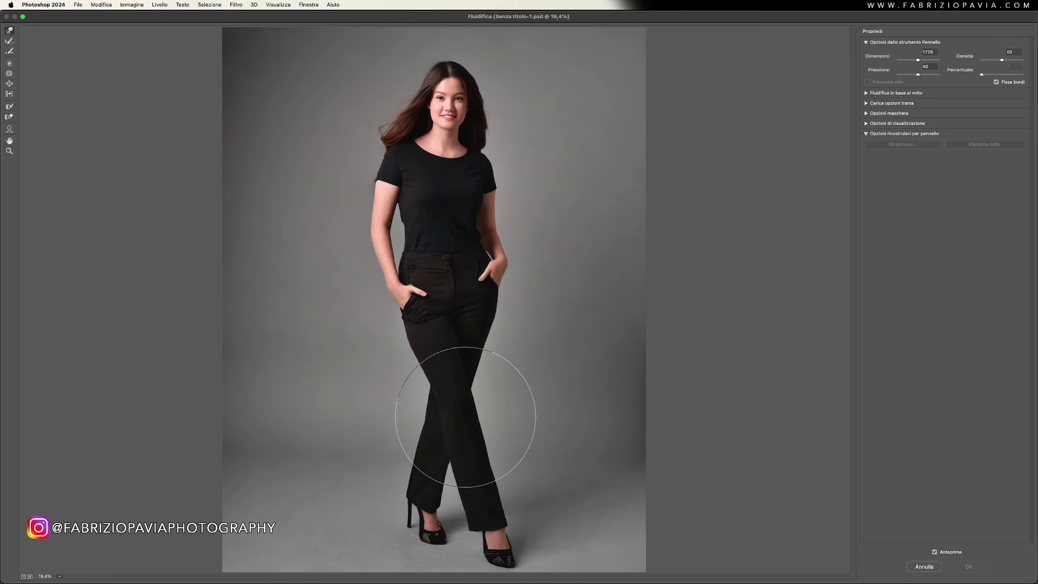
- Slim the left waist contour and push the front knee, lower leg and foot leftward
left_click_drag(370, 218, 447, 218)
left_click_drag(371, 220, 412, 232)
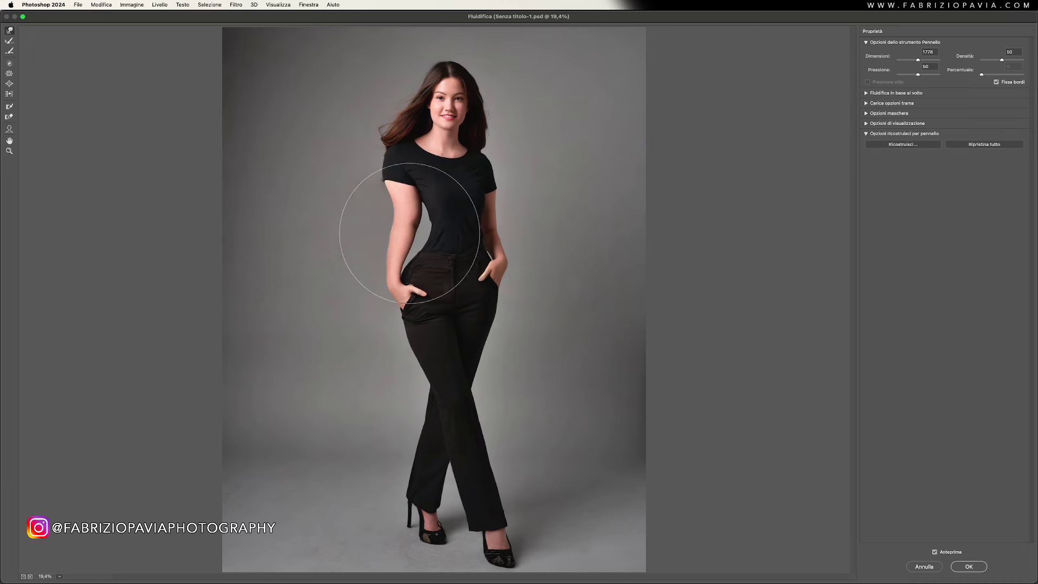
left_click_drag(475, 394, 406, 413)
left_click_drag(514, 524, 476, 522)
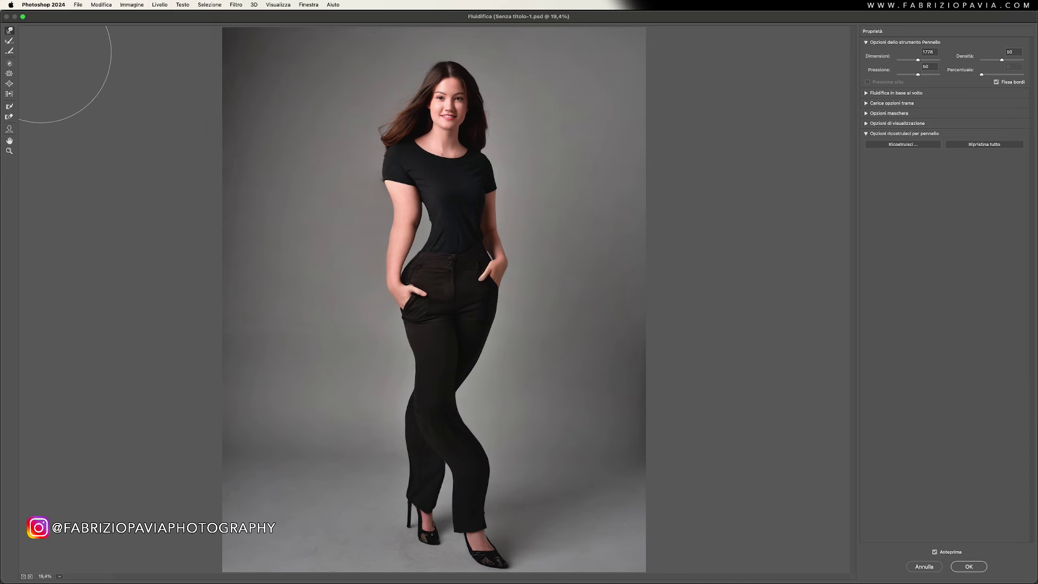
- Enlarge the Reconstruct tool and restore the waist and trouser legs toward the original
left_click(9, 40)
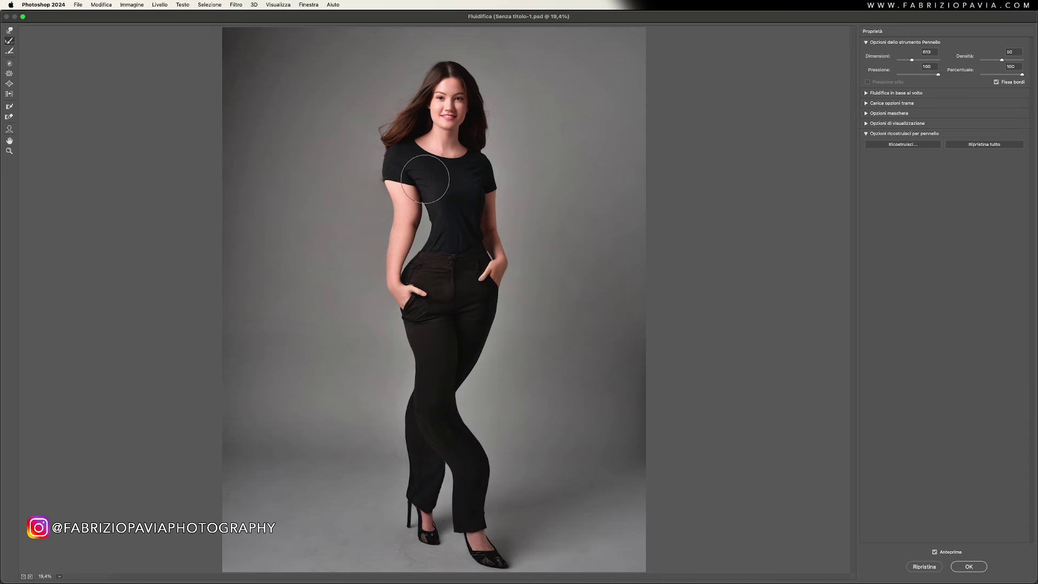
left_click_drag(425, 179, 484, 182)
mouse_move(409, 167)
left_mouse_down()
mouse_move(398, 153)
mouse_move(405, 220)
mouse_move(398, 167)
mouse_move(392, 226)
left_mouse_up()
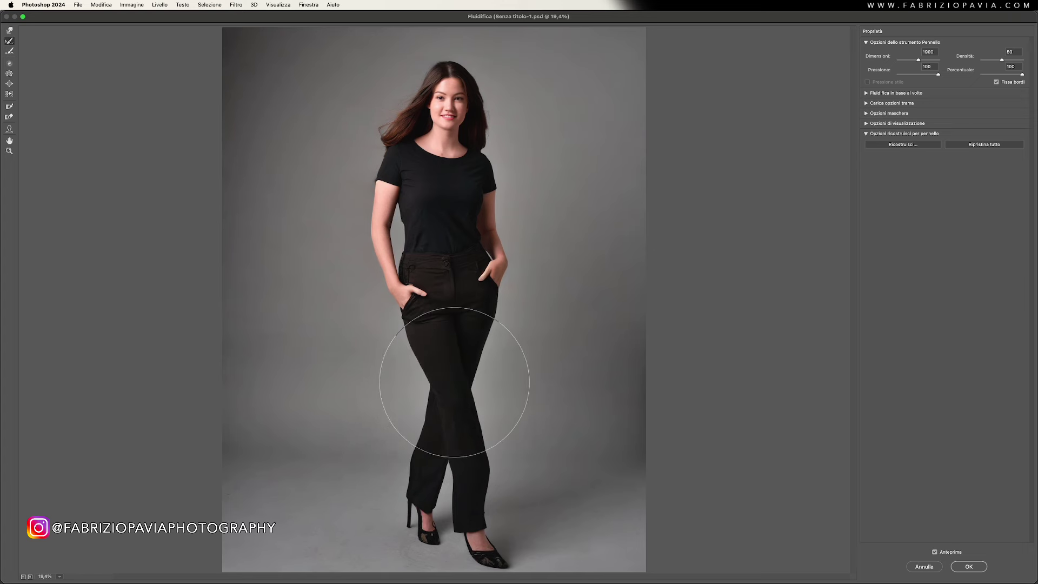
mouse_move(452, 375)
left_mouse_down()
mouse_move(475, 522)
mouse_move(494, 501)
left_mouse_up()
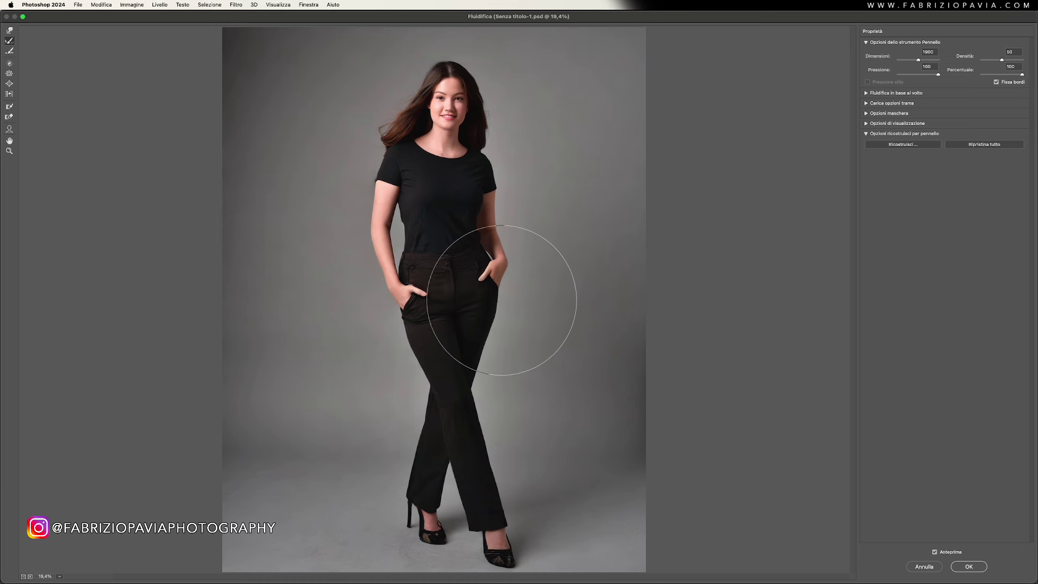
- Redo the trouser-leg warp and the slimmed waist
key("alt")
key("ctrl+shift+z")
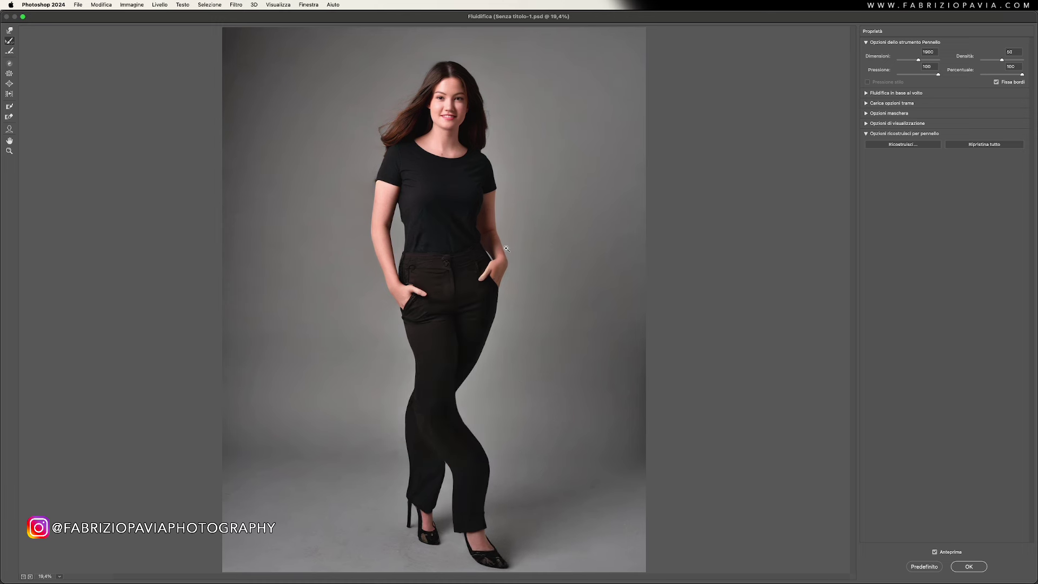
key("ctrl+shift+z")
type("0")
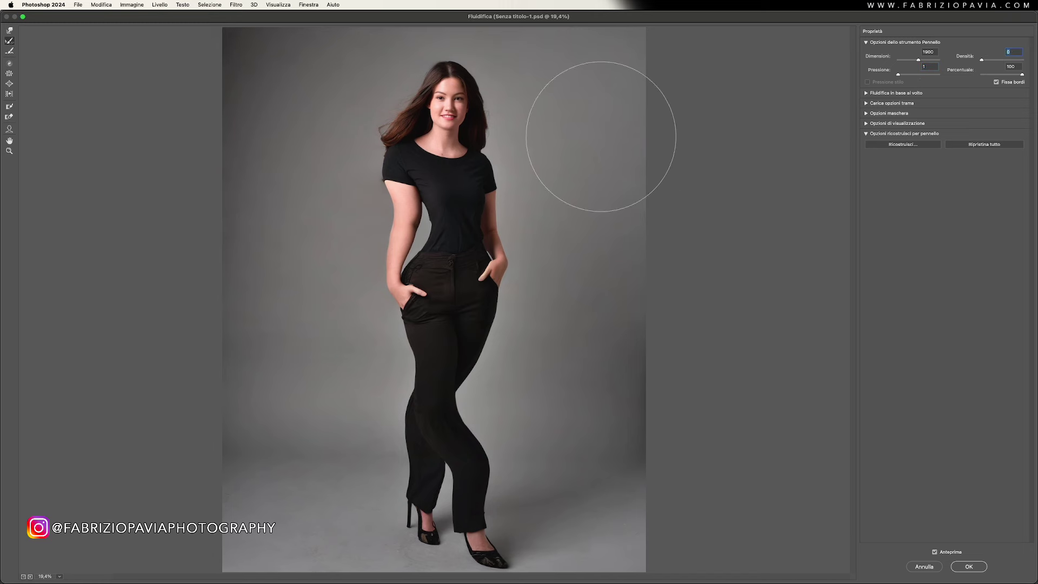
- Reconstruct the waist contour, left arm and thighs toward their original shape
mouse_move(424, 216)
left_mouse_down()
mouse_move(414, 227)
mouse_move(452, 209)
mouse_move(412, 232)
mouse_move(417, 174)
left_mouse_up()
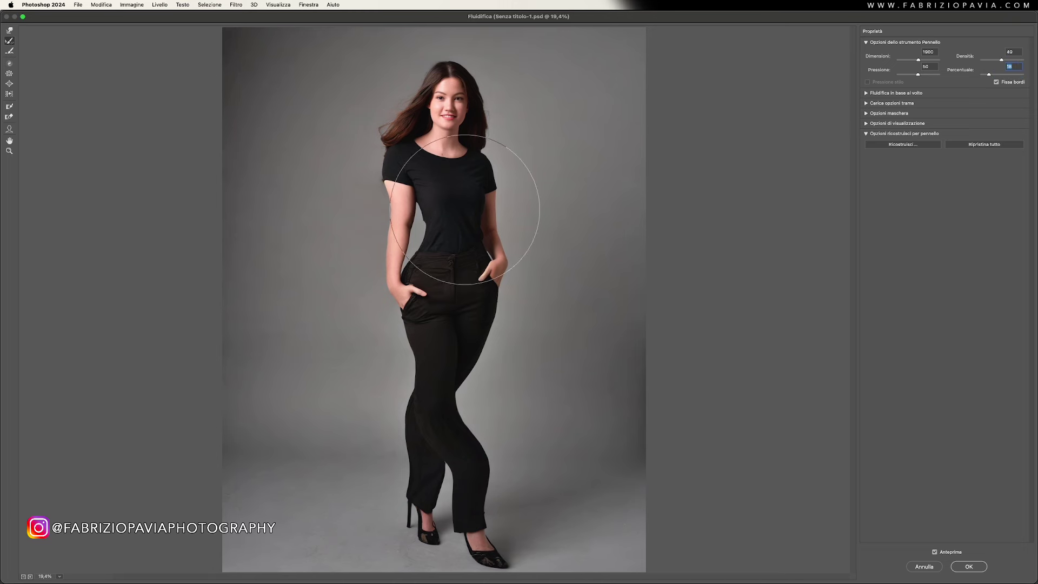
mouse_move(429, 220)
left_mouse_down()
mouse_move(399, 216)
mouse_move(403, 246)
left_mouse_up()
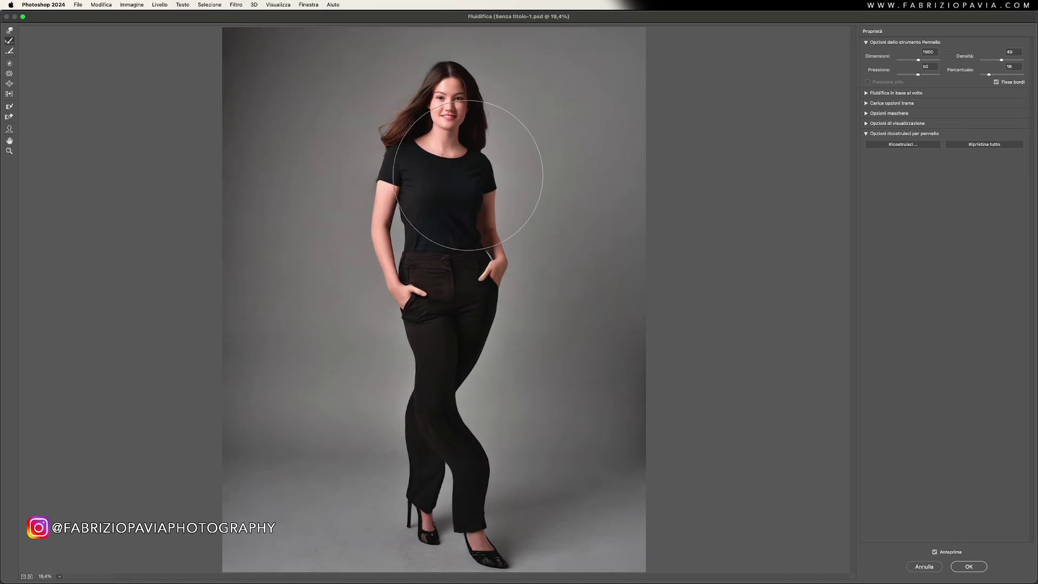
mouse_move(449, 390)
left_mouse_down()
mouse_move(445, 371)
mouse_move(464, 428)
mouse_move(459, 457)
mouse_move(483, 452)
mouse_move(480, 520)
mouse_move(519, 521)
left_mouse_up()
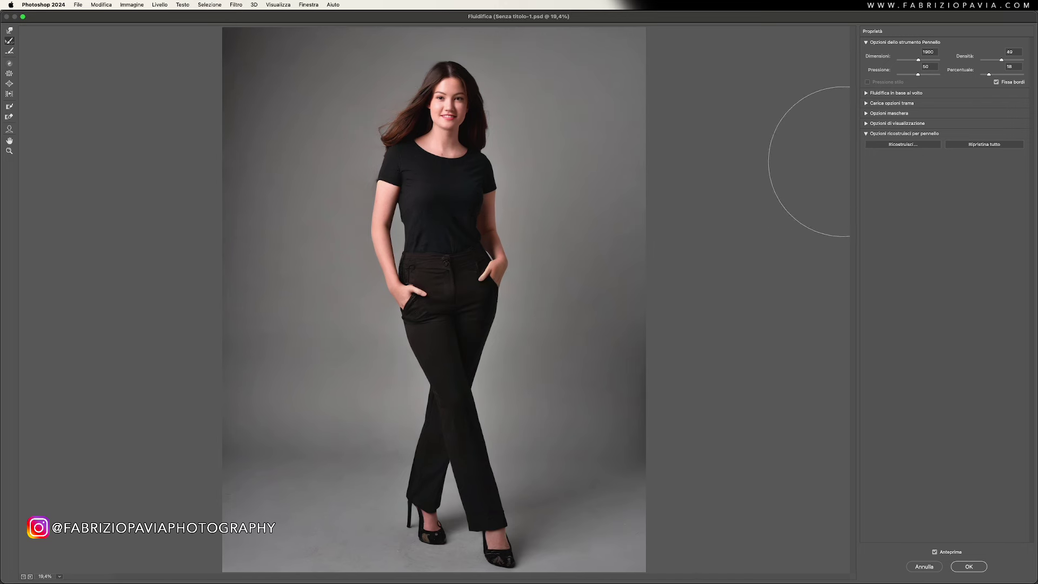
- Restore All warps, make a light torso stroke, and enlarge the brush to about 1654
left_click(980, 145)
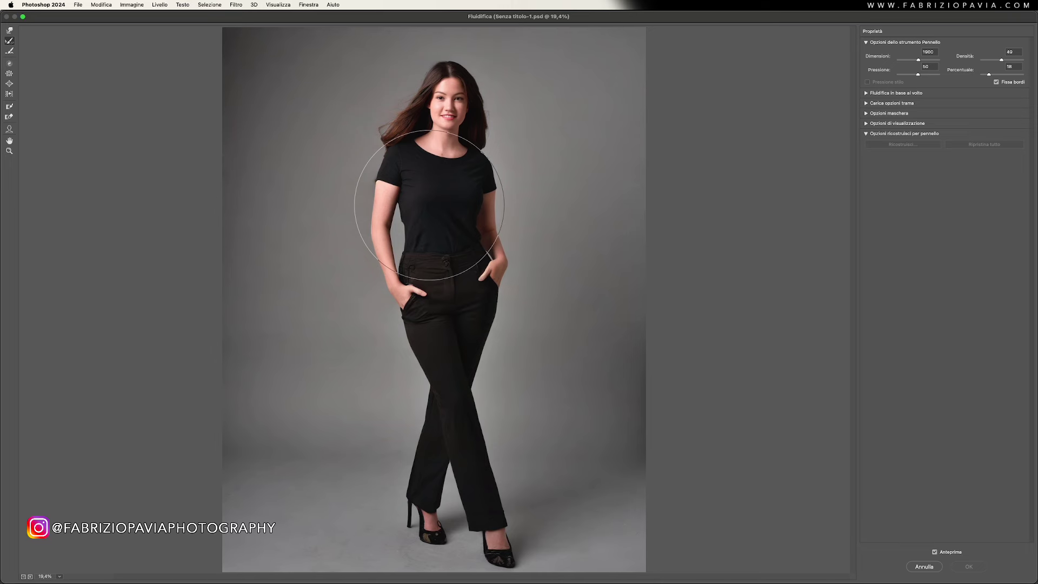
left_click_drag(429, 205, 406, 187)
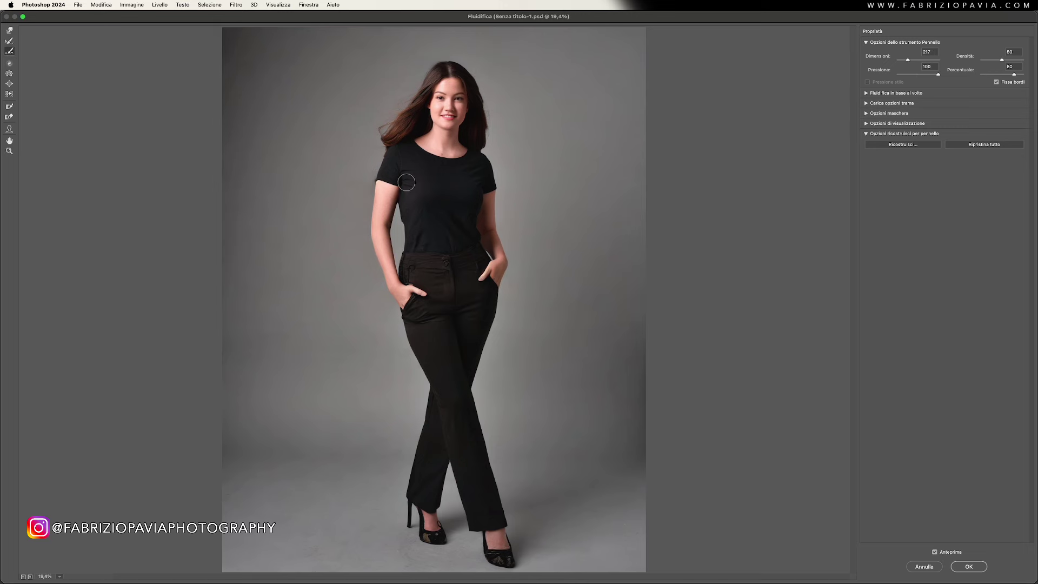
left_click_drag(410, 203, 476, 202)
scroll(351, 171, "up", 1)
scroll(350, 170, "up", 1)
scroll(350, 170, "down", 2)
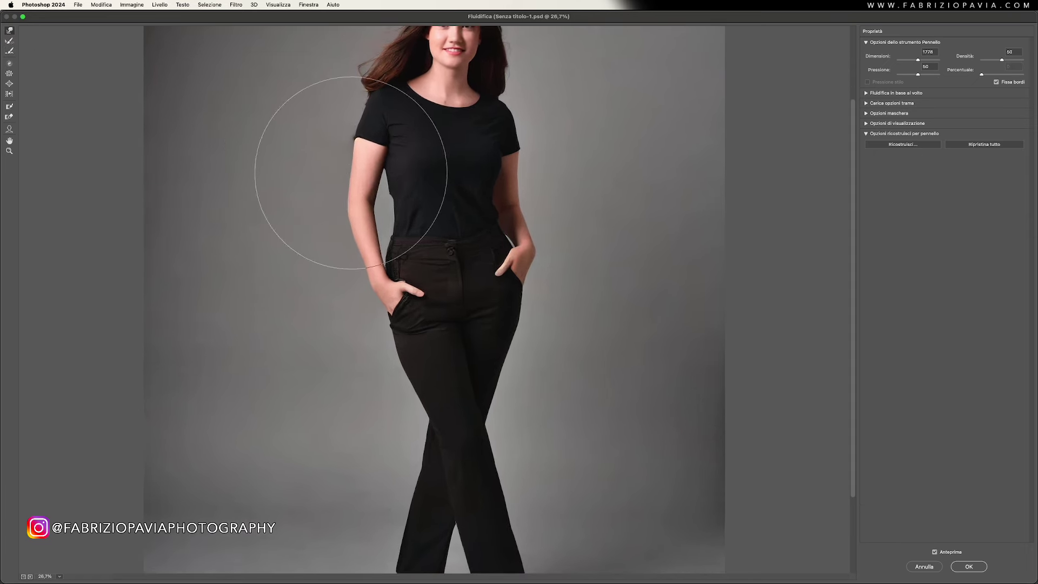
scroll(362, 232, "up", 1)
scroll(362, 232, "up", 1)
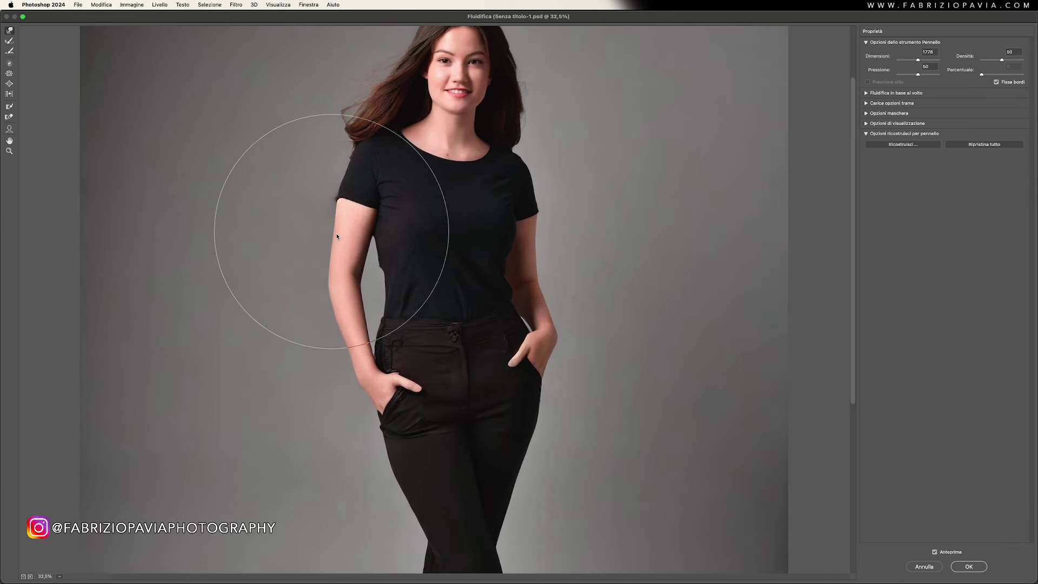
key("bracketleft")
key("bracketleft")
key("bracketleft")
left_click_drag(324, 238, 335, 230)
key("bracketleft")
key("bracketleft")
key("bracketleft")
left_click_drag(206, 232, 212, 230)
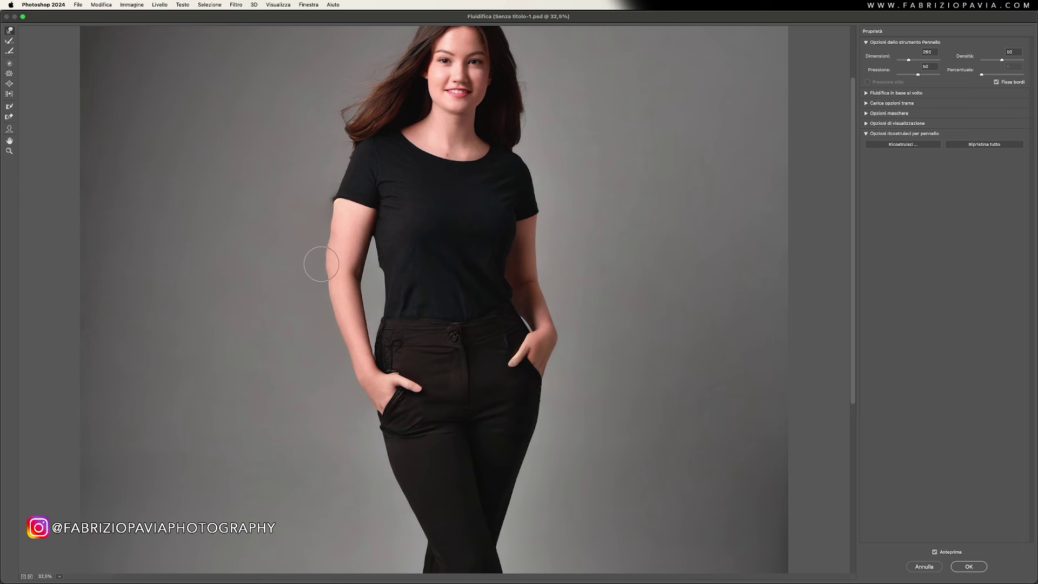
mouse_move(337, 304)
left_mouse_down()
mouse_move(321, 311)
mouse_move(334, 325)
left_mouse_up()
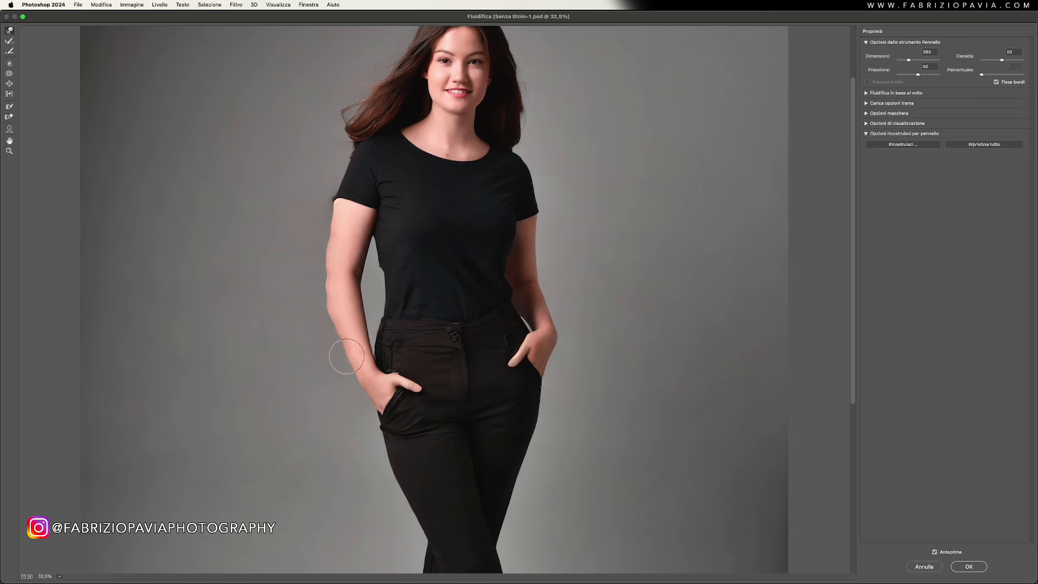
left_click(10, 52)
left_click_drag(277, 224, 179, 218)
mouse_move(313, 213)
left_mouse_down()
mouse_move(335, 346)
mouse_move(311, 242)
left_mouse_up()
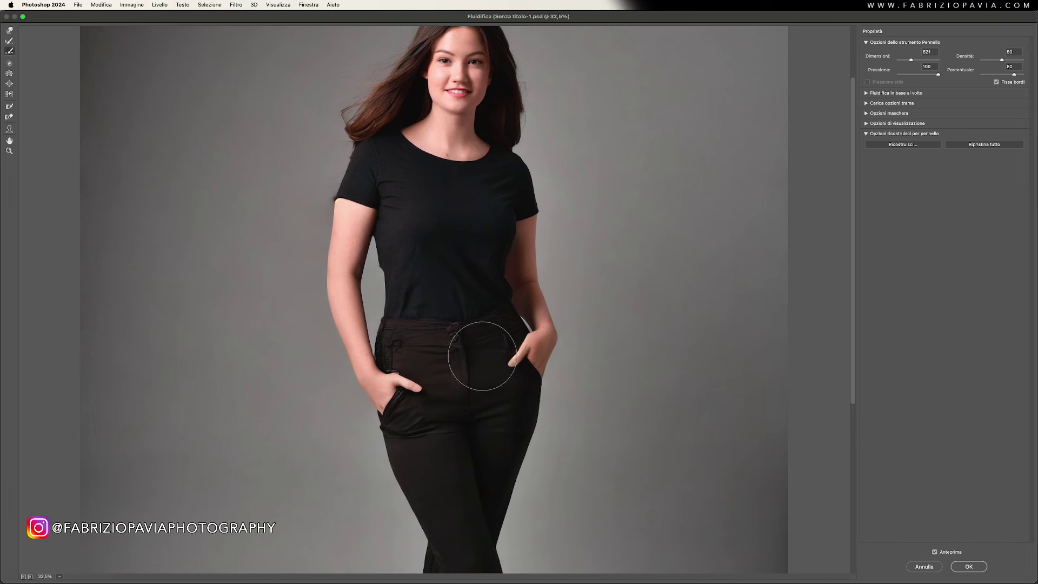
left_click(974, 146)
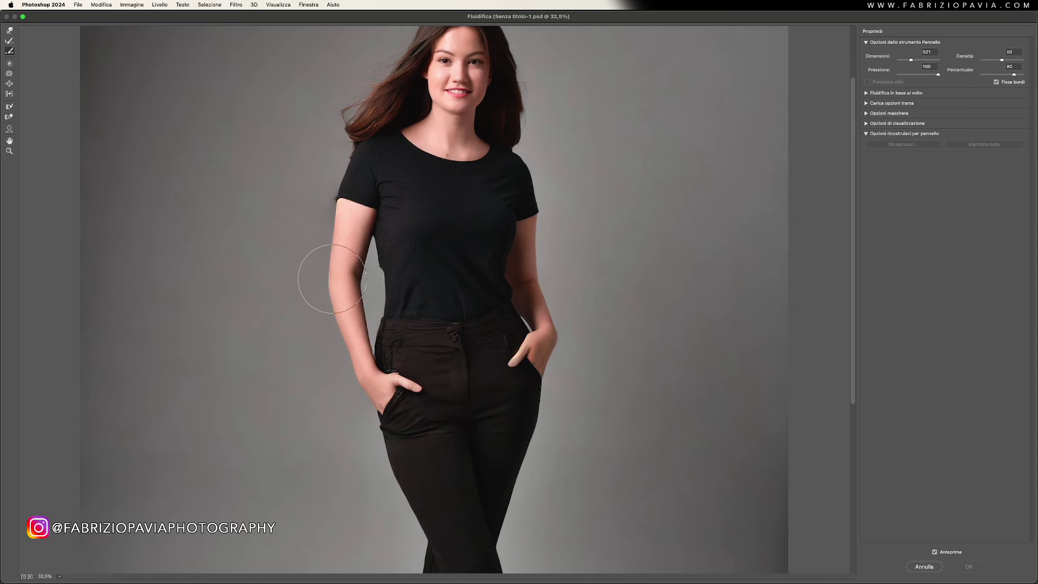
key("alt")
left_click_drag(358, 268, 352, 269)
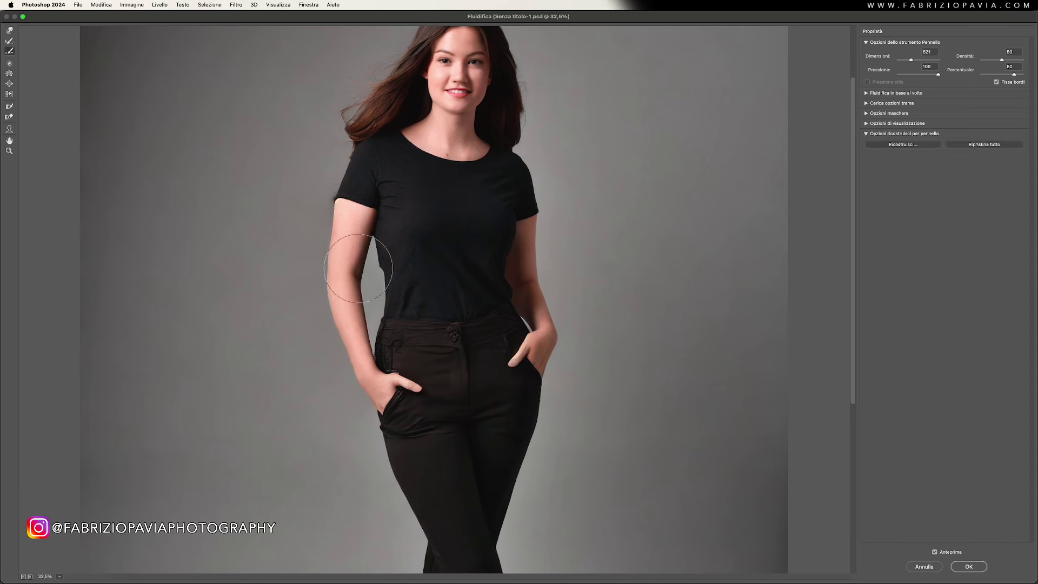
left_click_drag(339, 182, 331, 251)
left_click(983, 146)
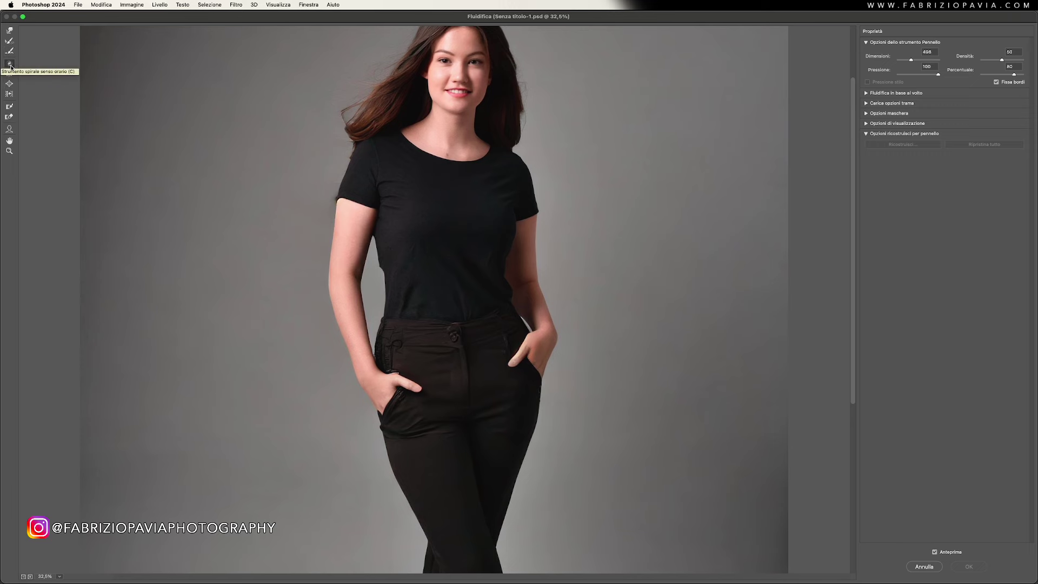
- Enlarge the Twirl Clockwise brush to 1113 and twirl the arm and torso edge at the waist
left_click(10, 66)
mouse_move(354, 198)
left_mouse_down()
mouse_move(411, 194)
mouse_move(365, 208)
left_mouse_up()
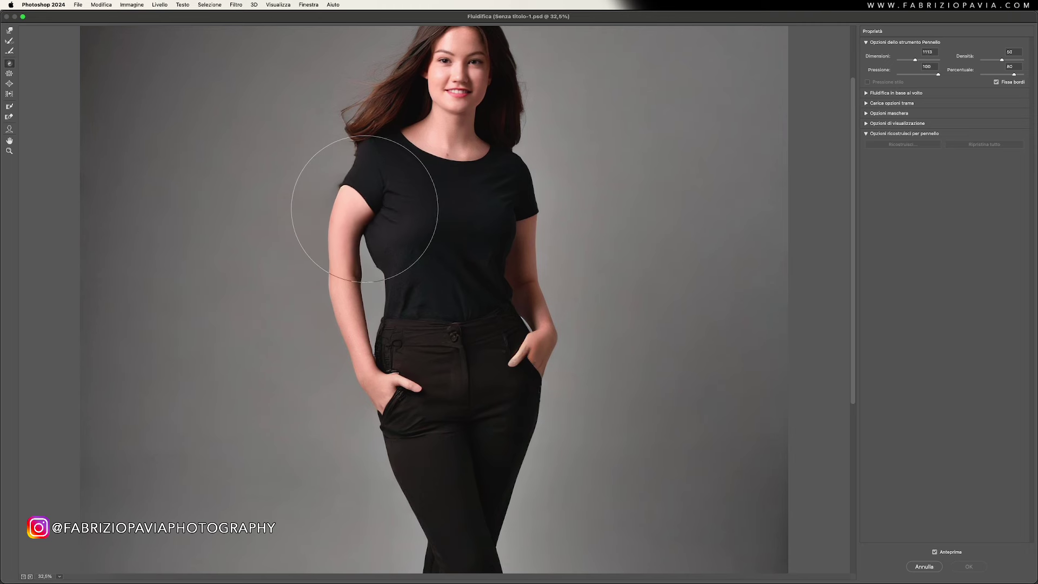
left_click_drag(375, 267, 406, 269)
- Undo the waist twirl and twirl the area near the left sleeve instead
key("super+space")
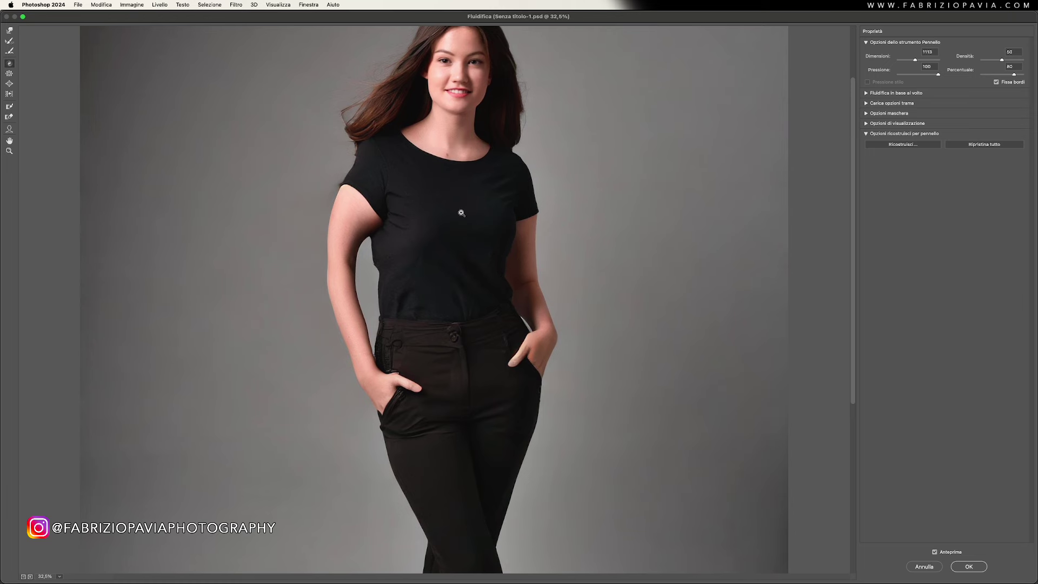
key("super+z")
key("super+z")
key("super+z")
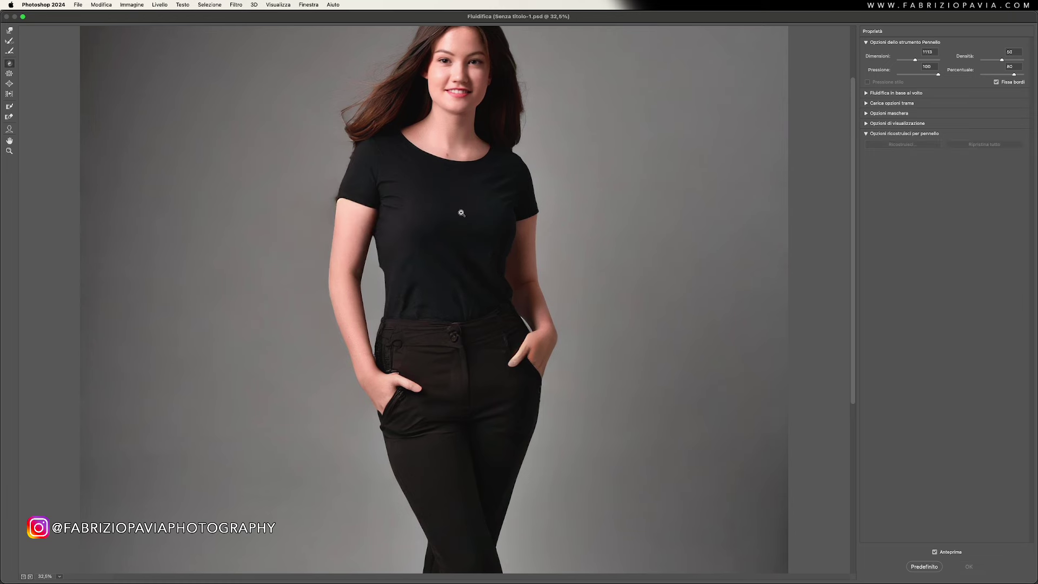
left_click(348, 208)
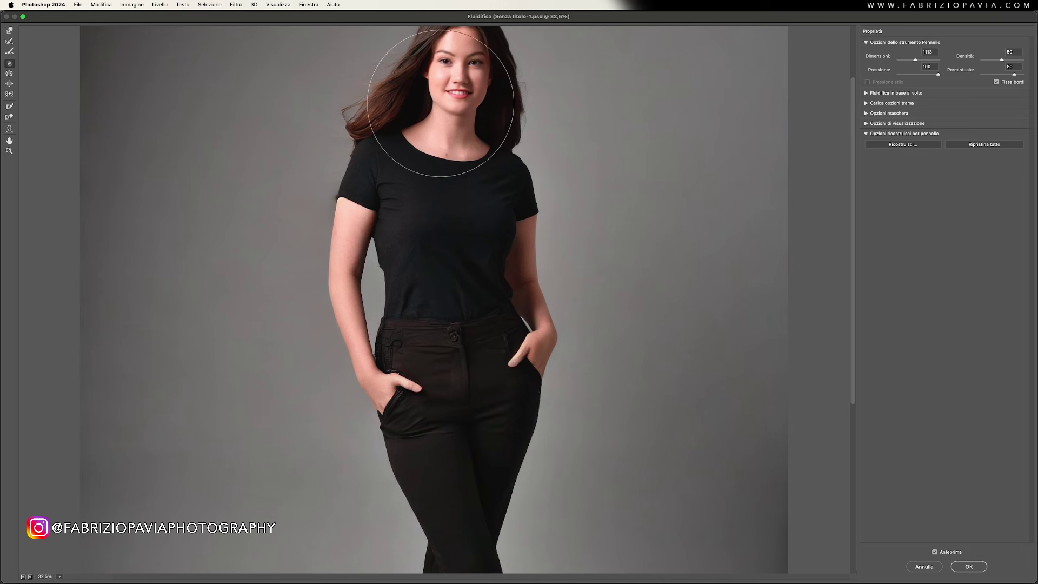
key("ctrl+space")
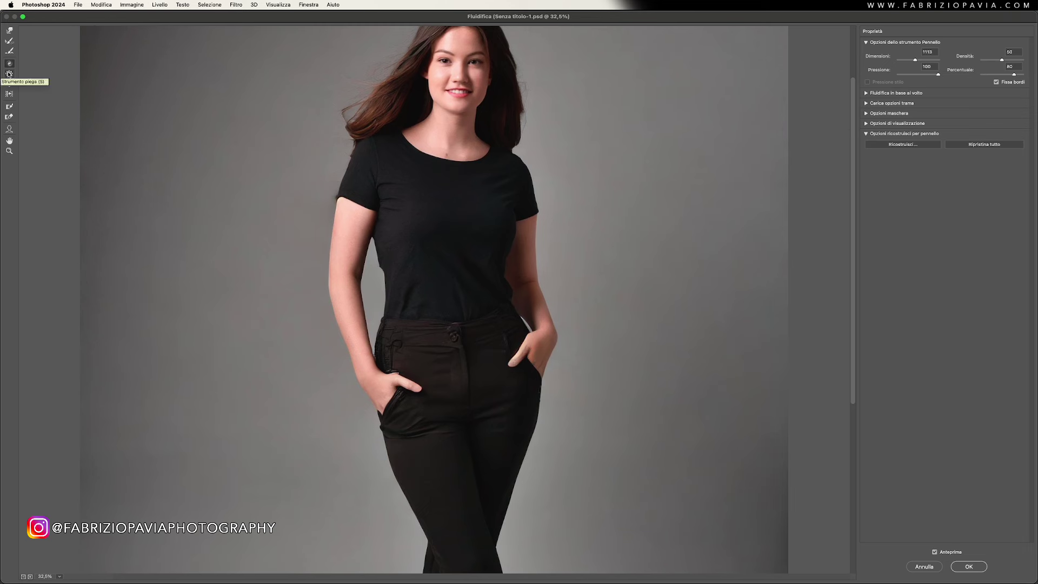
- Bloat the left sleeve and upper arm slightly with the Bloat brush at size 807
left_click(9, 73)
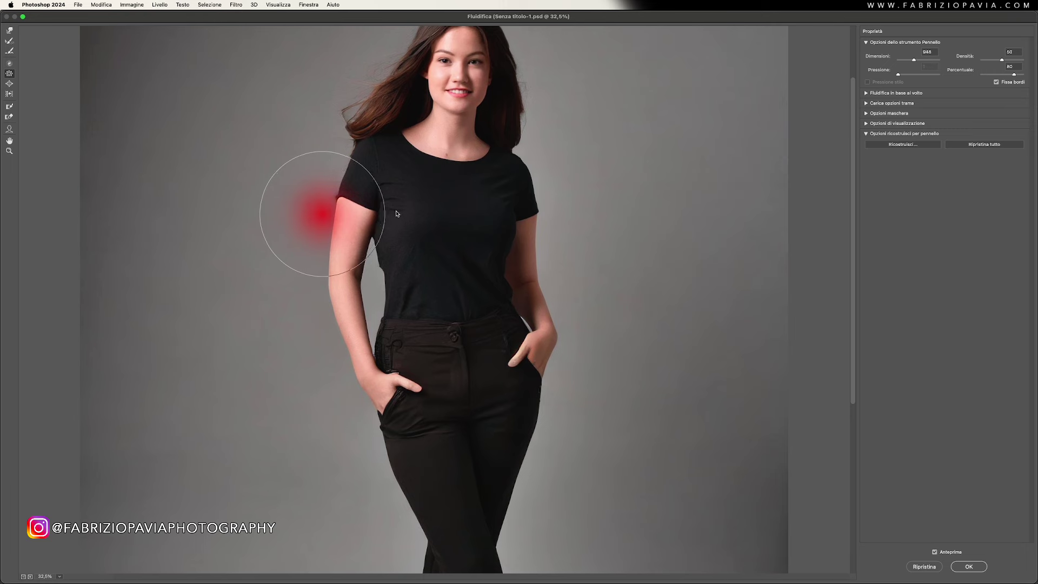
mouse_move(361, 212)
left_mouse_down()
mouse_move(384, 211)
mouse_move(331, 274)
mouse_move(366, 186)
left_mouse_up()
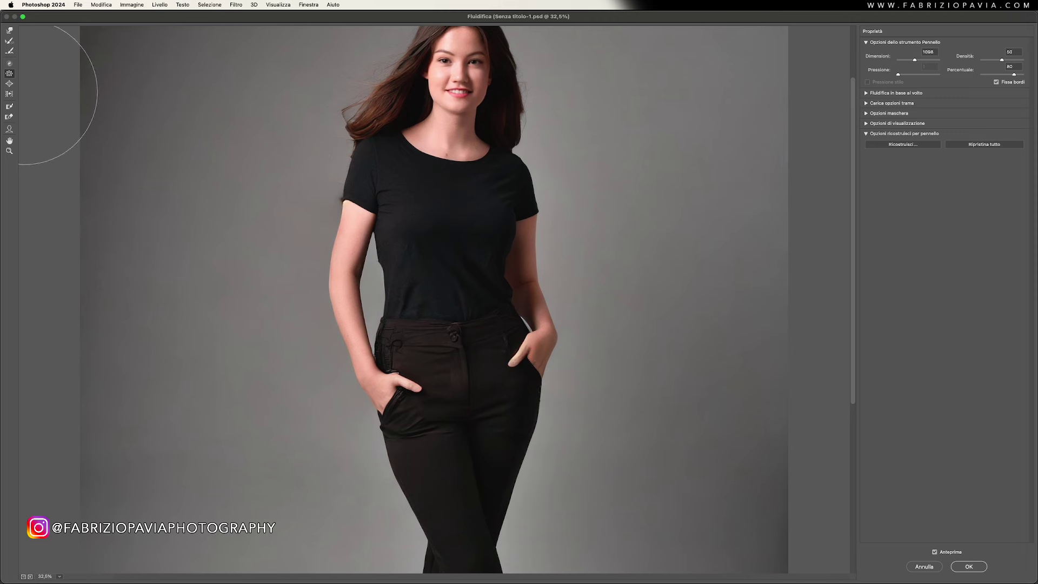
left_click(9, 84)
left_click_drag(366, 216, 409, 214)
left_click_drag(356, 220, 335, 236)
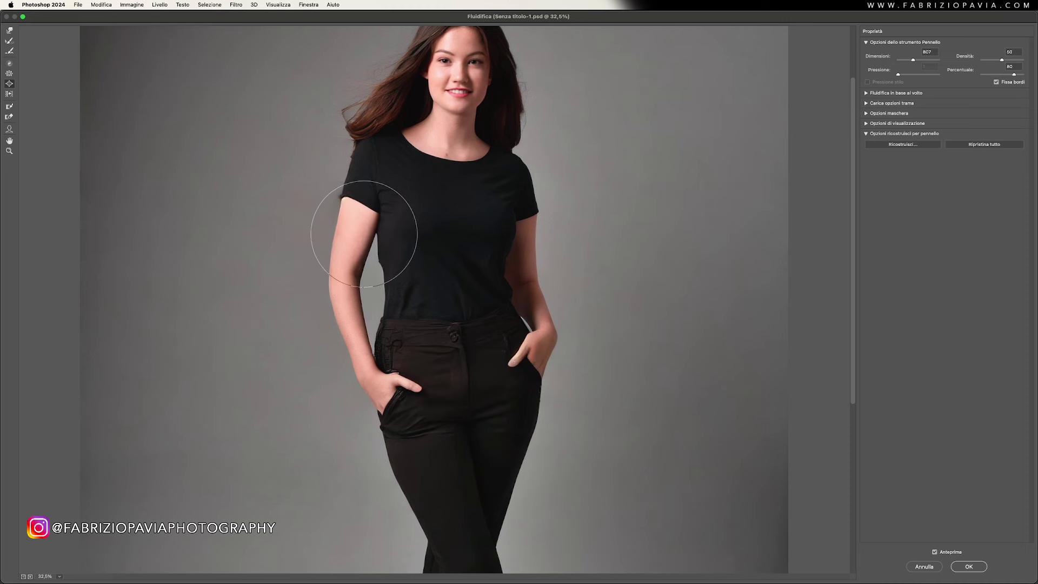
left_click_drag(372, 226, 350, 189)
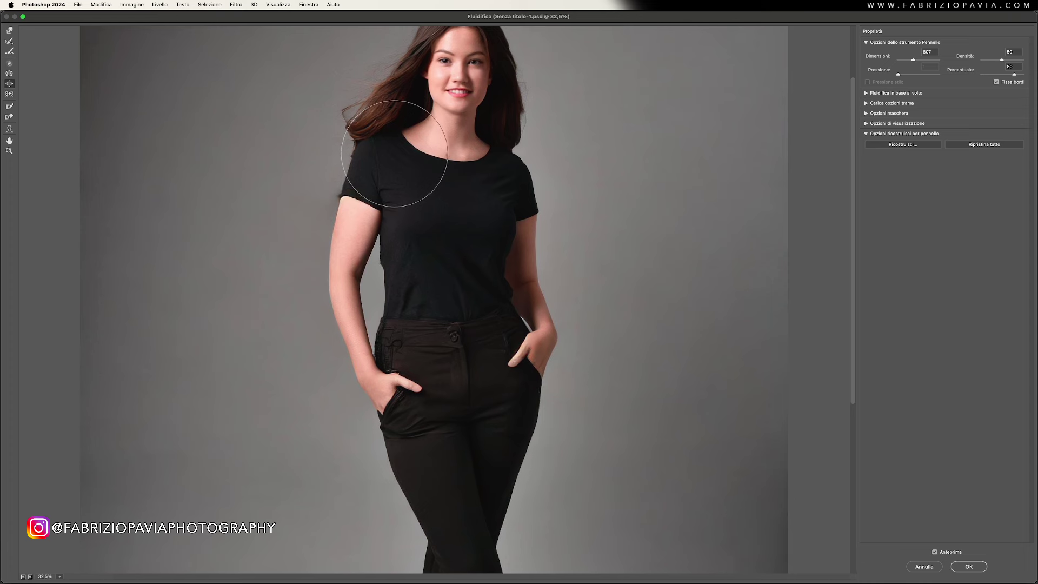
- Slim the left arm's outer edge and sleeve with Push Left strokes at brush size 265
left_click(8, 96)
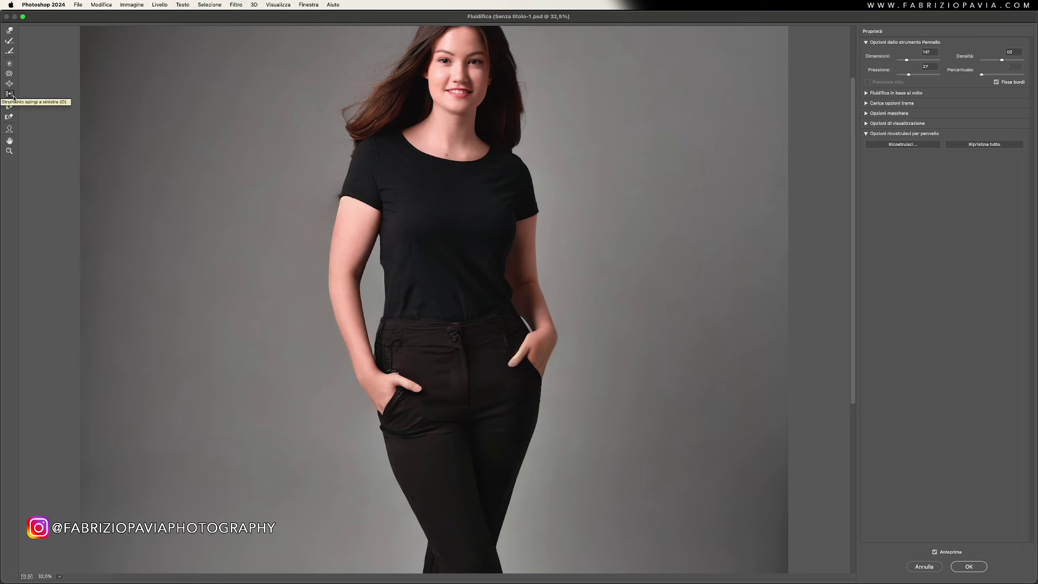
left_click_drag(308, 204, 354, 199)
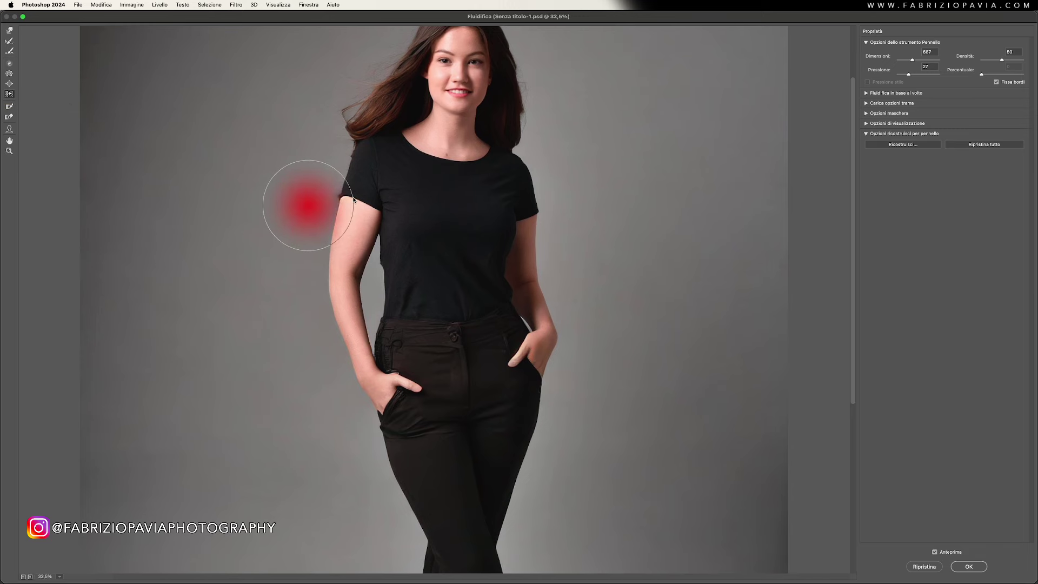
left_click_drag(354, 200, 349, 283)
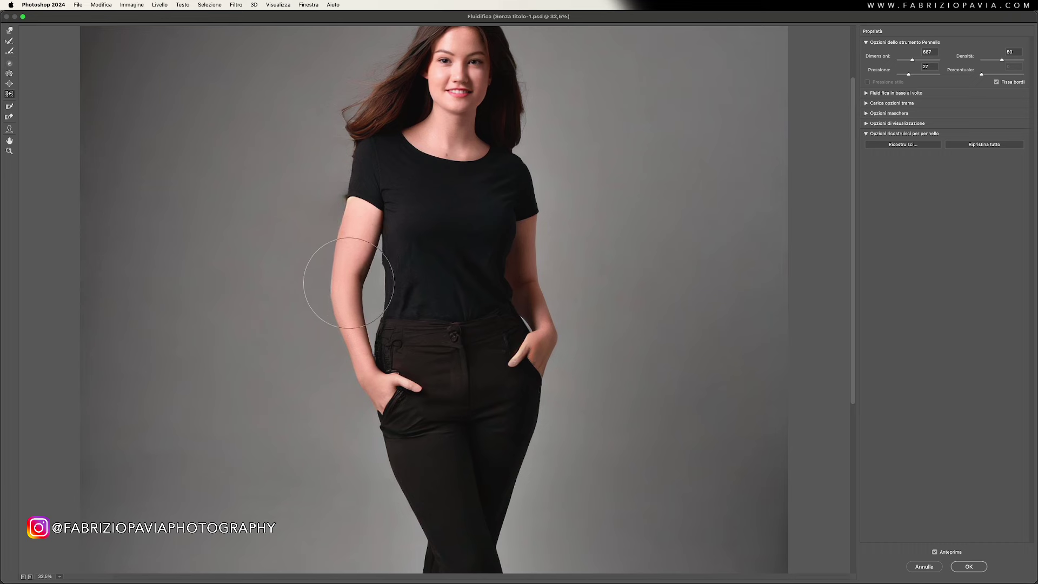
mouse_move(331, 157)
left_mouse_down()
mouse_move(342, 277)
mouse_move(330, 163)
mouse_move(323, 274)
left_mouse_up()
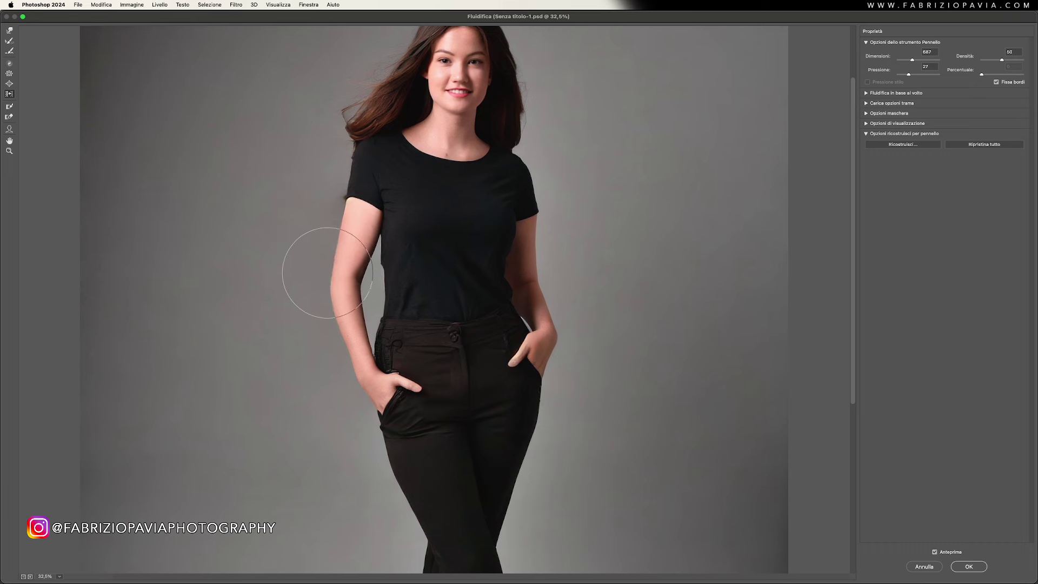
mouse_move(325, 238)
left_mouse_down()
mouse_move(327, 139)
mouse_move(324, 297)
mouse_move(328, 148)
mouse_move(324, 227)
mouse_move(324, 157)
mouse_move(324, 190)
mouse_move(333, 168)
mouse_move(375, 266)
mouse_move(339, 272)
left_mouse_up()
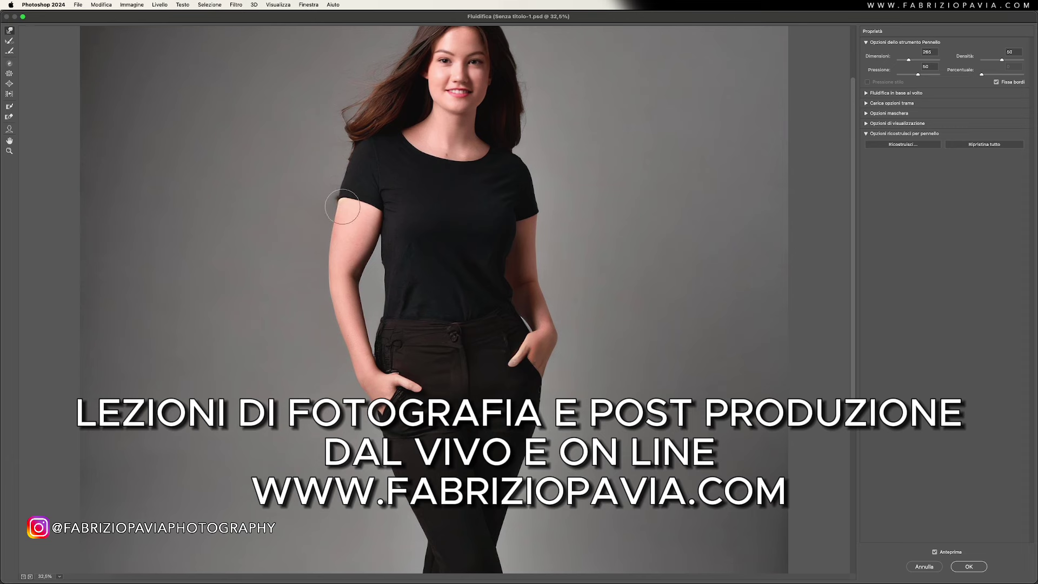
- Shrink the Liquify brush to size 188 with an Alt+right-drag
left_click(380, 266)
left_click_drag(377, 267, 381, 256)
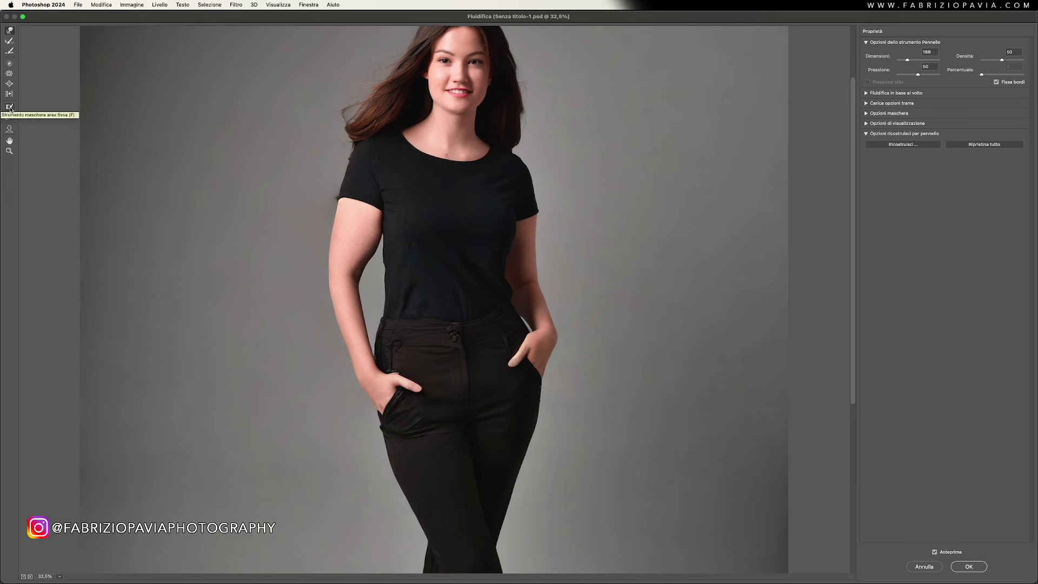
- Paint a freeze mask over the left upper arm, forearm and down toward the hand
left_click(10, 107)
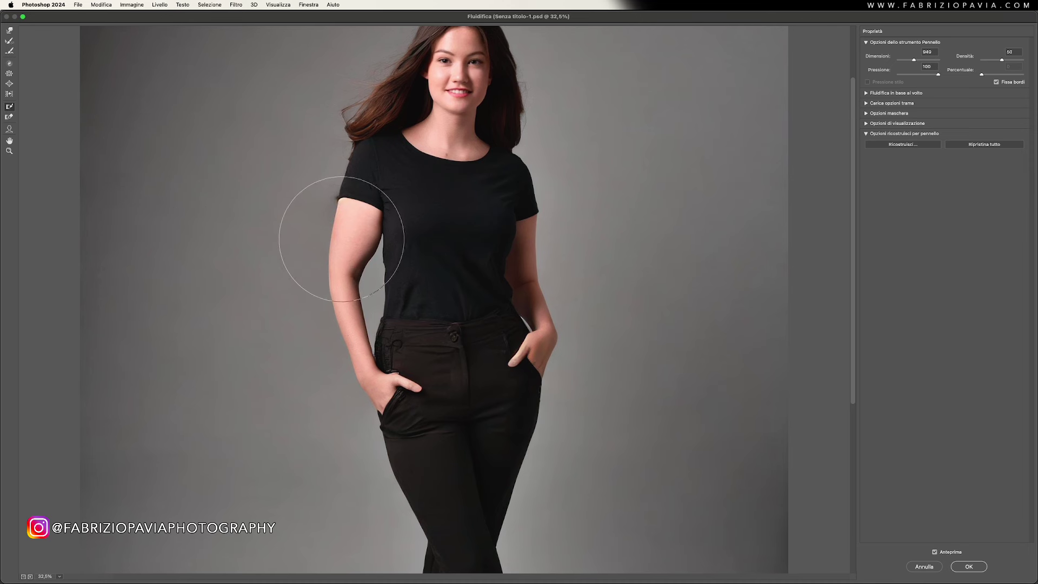
left_click_drag(341, 239, 290, 236)
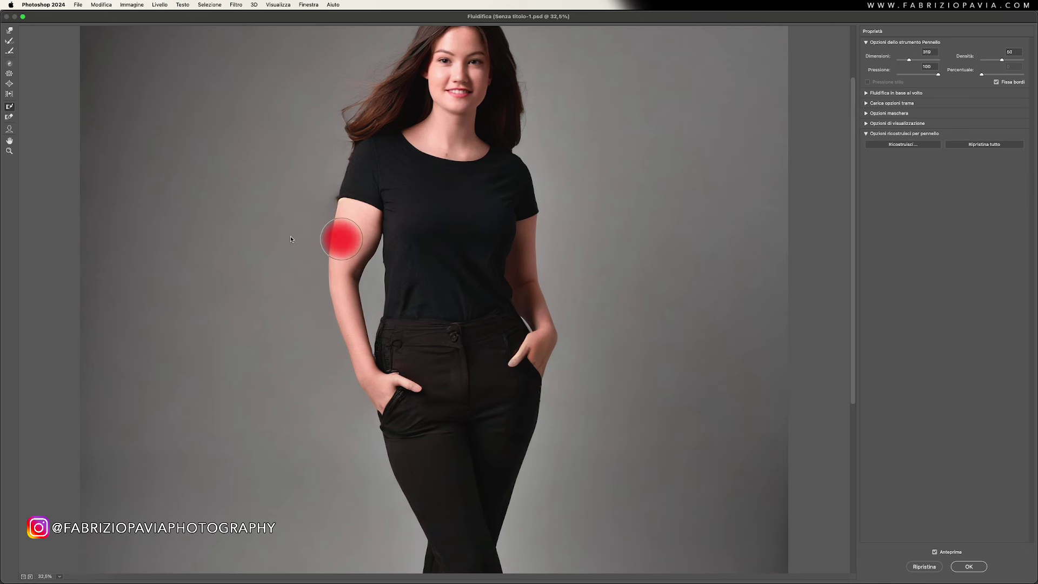
left_click(325, 248)
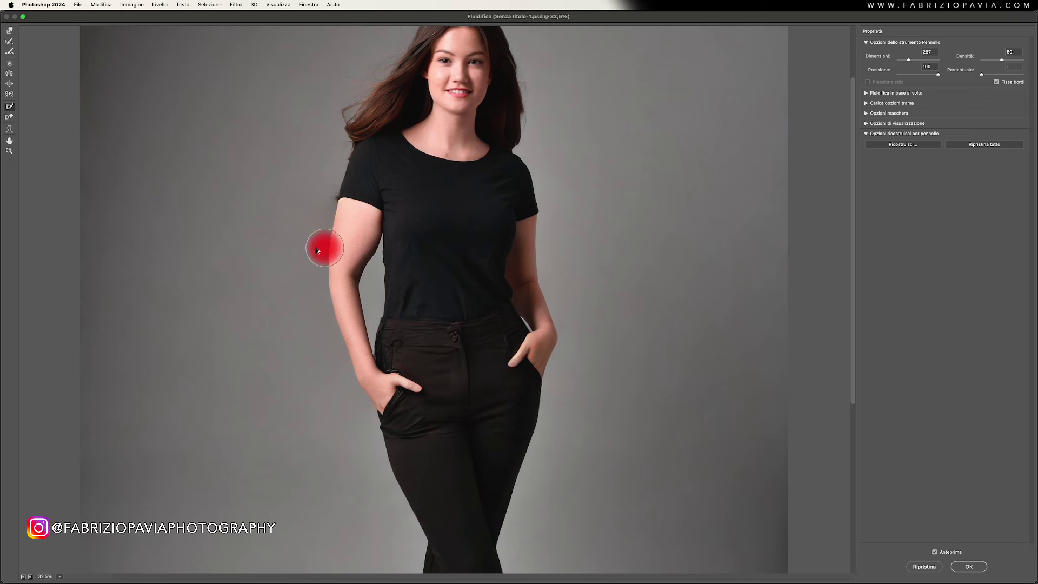
mouse_move(316, 250)
left_mouse_down()
mouse_move(303, 250)
mouse_move(361, 242)
mouse_move(366, 215)
mouse_move(336, 249)
mouse_move(339, 264)
mouse_move(355, 259)
mouse_move(375, 223)
mouse_move(342, 319)
mouse_move(358, 330)
mouse_move(359, 362)
mouse_move(327, 303)
mouse_move(356, 357)
mouse_move(340, 346)
mouse_move(324, 249)
mouse_move(353, 269)
mouse_move(370, 303)
left_mouse_up()
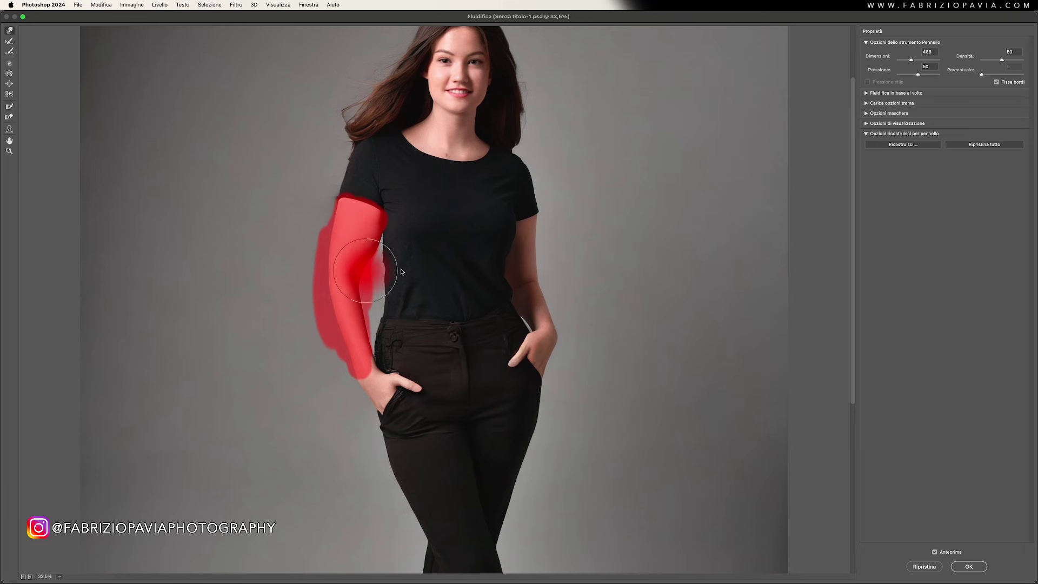
left_click_drag(365, 270, 399, 271)
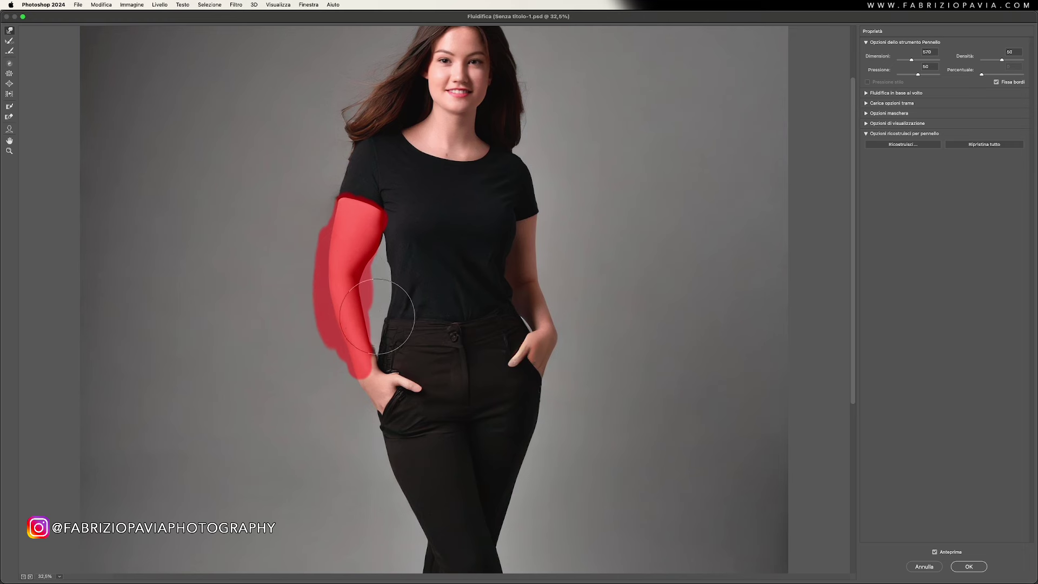
left_click_drag(377, 317, 373, 352)
scroll(373, 352, "up", 1)
scroll(368, 357, "up", 1)
scroll(359, 367, "up", 1)
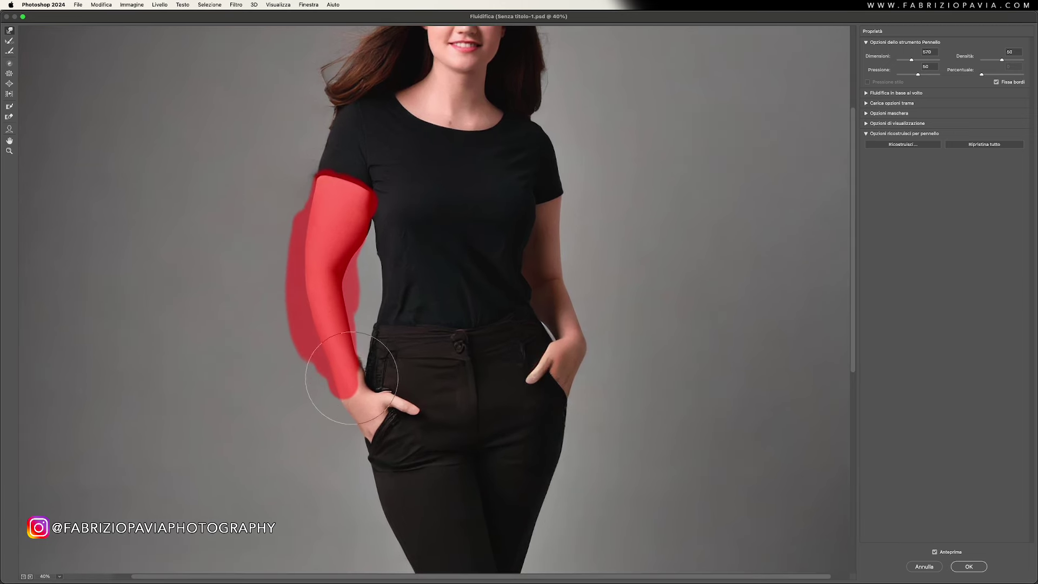
left_click_drag(351, 378, 359, 365)
- Trim the freeze mask back along the arm's outer edge with the Thaw Mask tool
left_click(9, 117)
left_click_drag(323, 273, 381, 272)
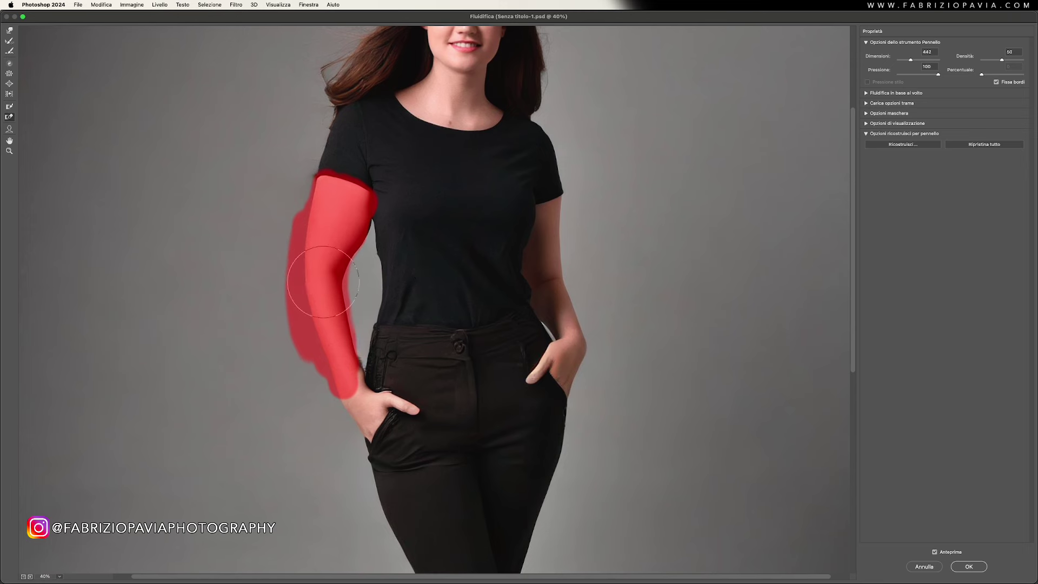
mouse_move(274, 204)
left_mouse_down()
mouse_move(284, 386)
mouse_move(292, 372)
left_mouse_up()
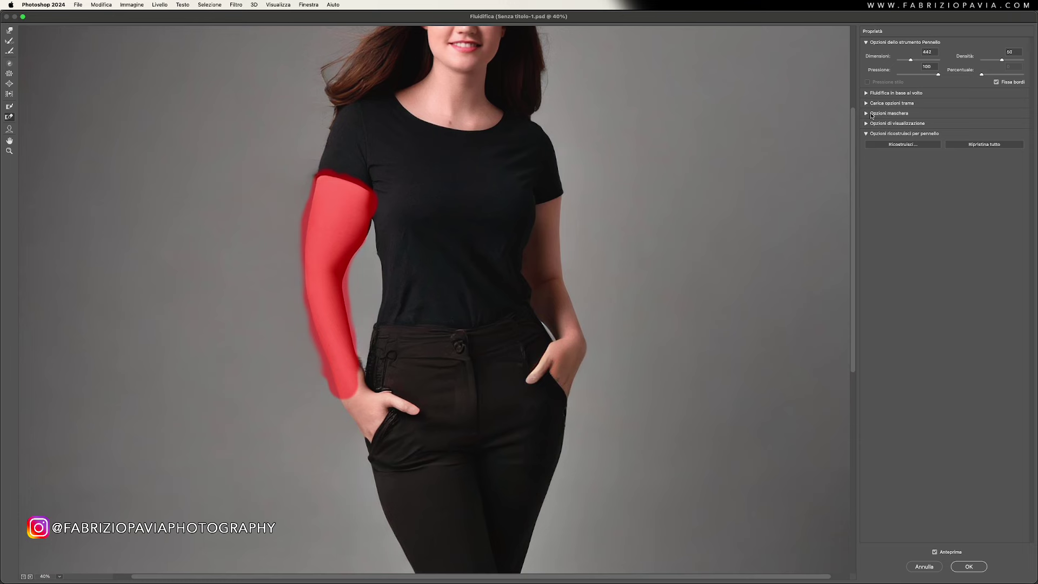
- Try Maschera tutto, then Nessuna, to clear the freeze mask from the image
left_click(872, 115)
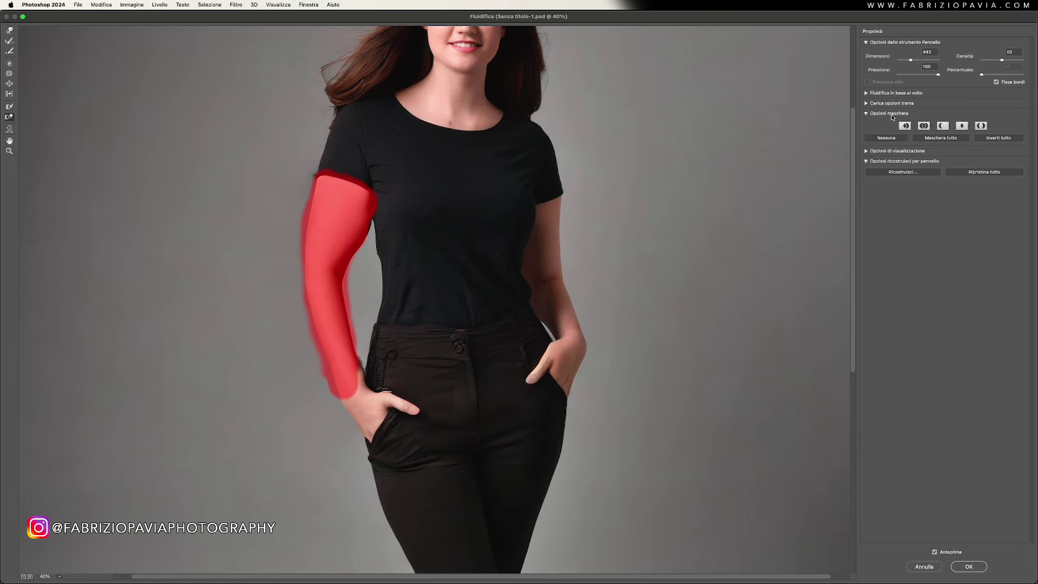
left_click(880, 139)
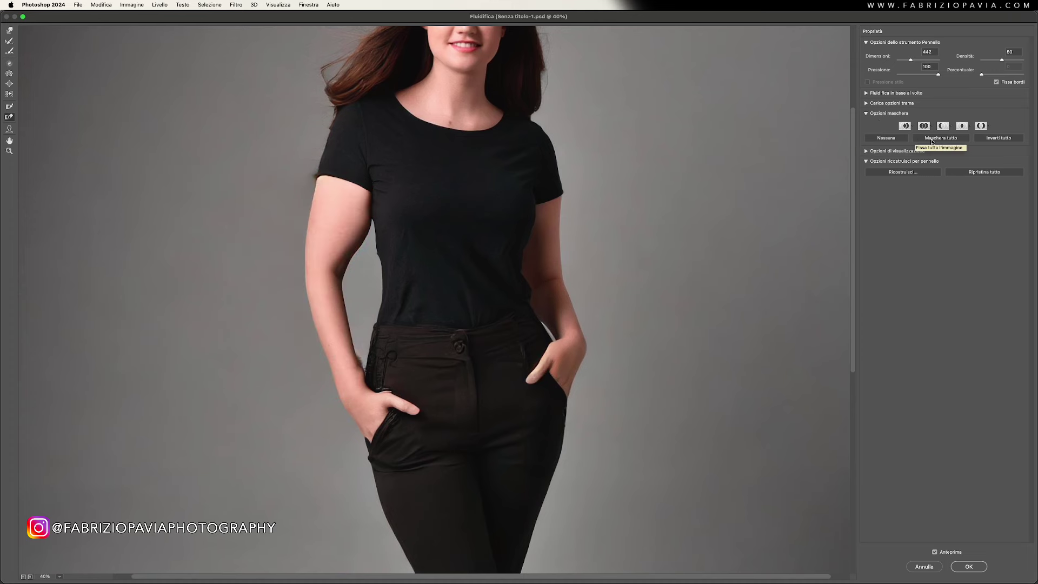
left_click(932, 139)
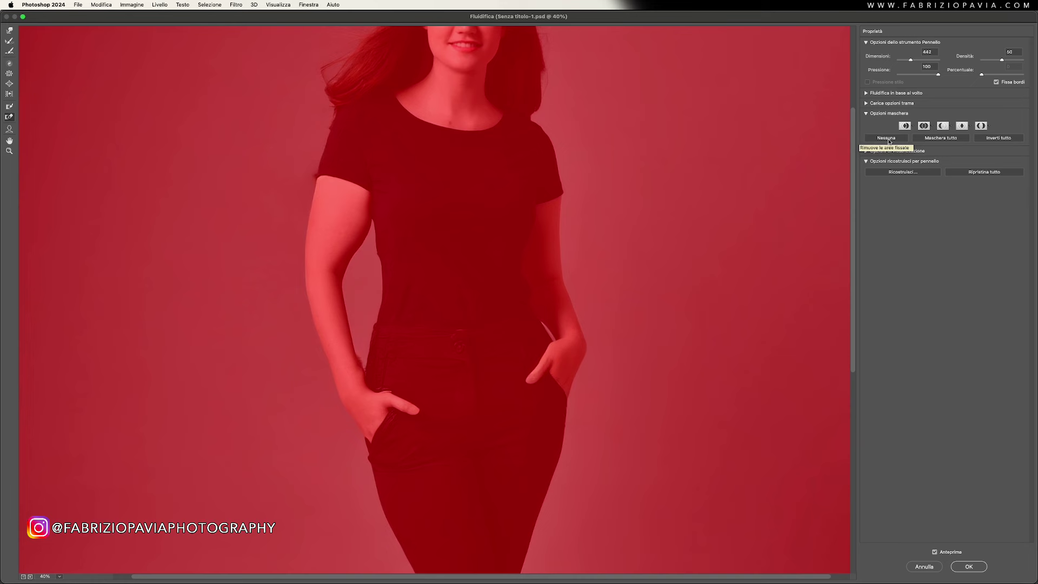
left_click(886, 139)
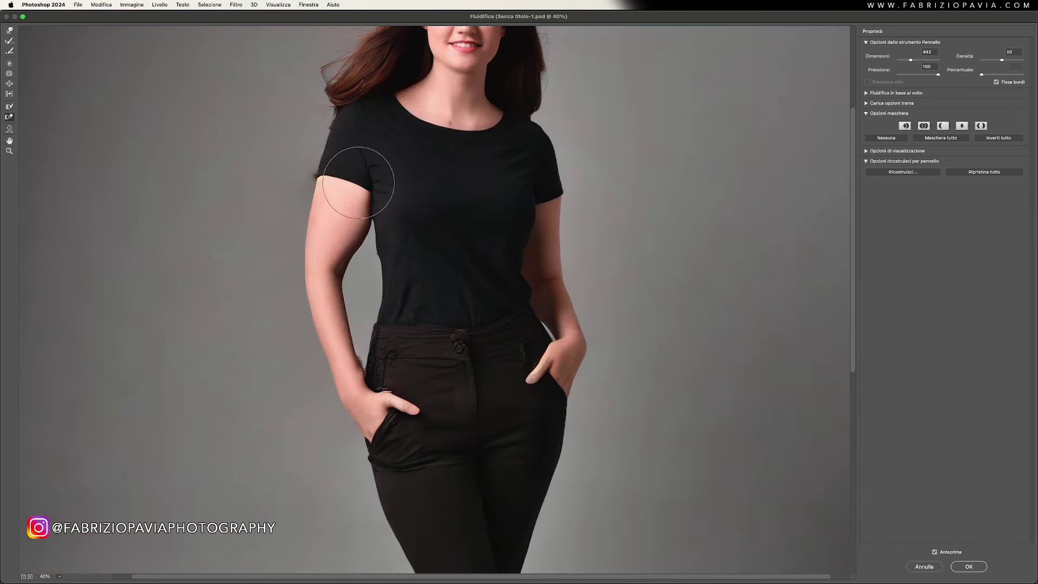
- Freeze-mask the whole left arm, then invert the mask with Inverti tutto
left_click(9, 106)
left_click(339, 192)
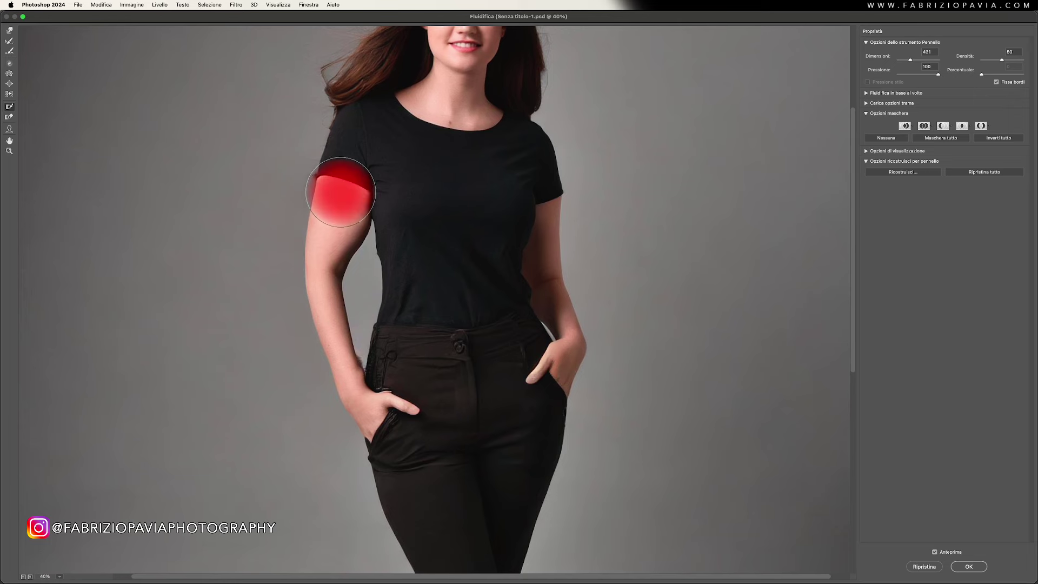
mouse_move(359, 197)
left_mouse_down()
mouse_move(338, 324)
mouse_move(318, 206)
mouse_move(338, 373)
left_mouse_up()
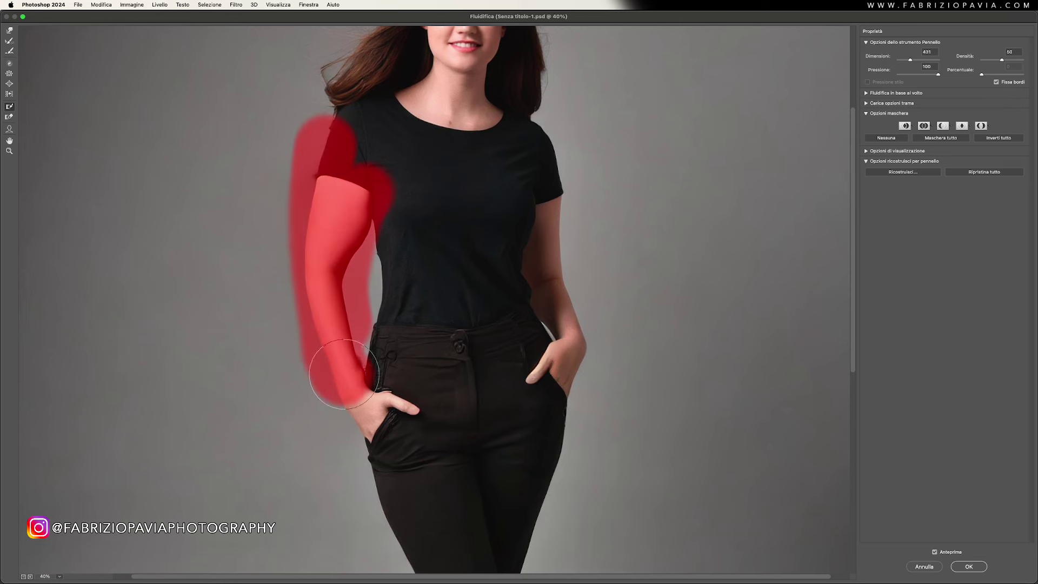
left_click(999, 138)
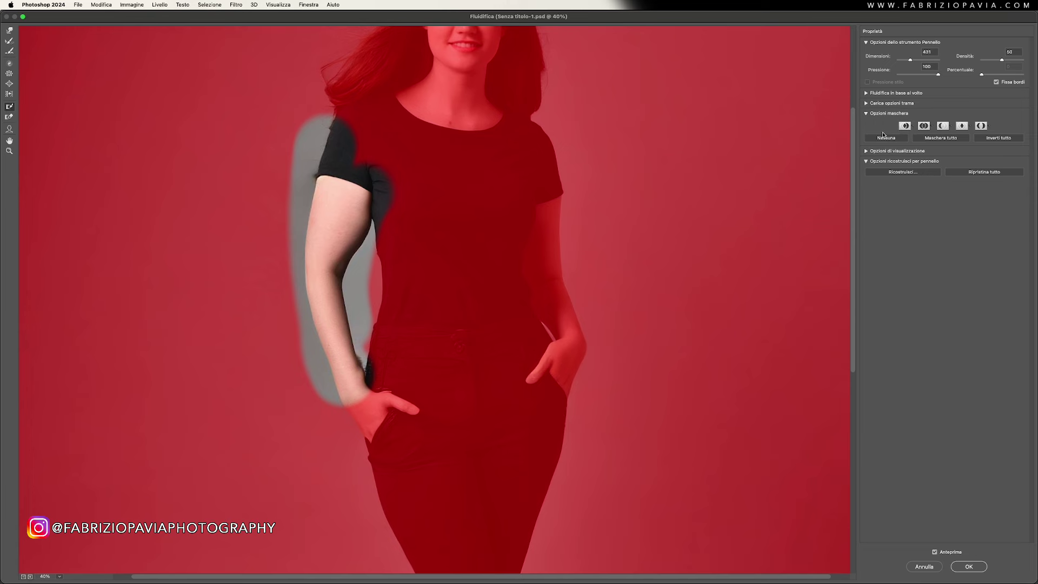
- Remove the mask, revert all Liquify distortions with Ripristina tutto, and pan to the face
left_click(879, 139)
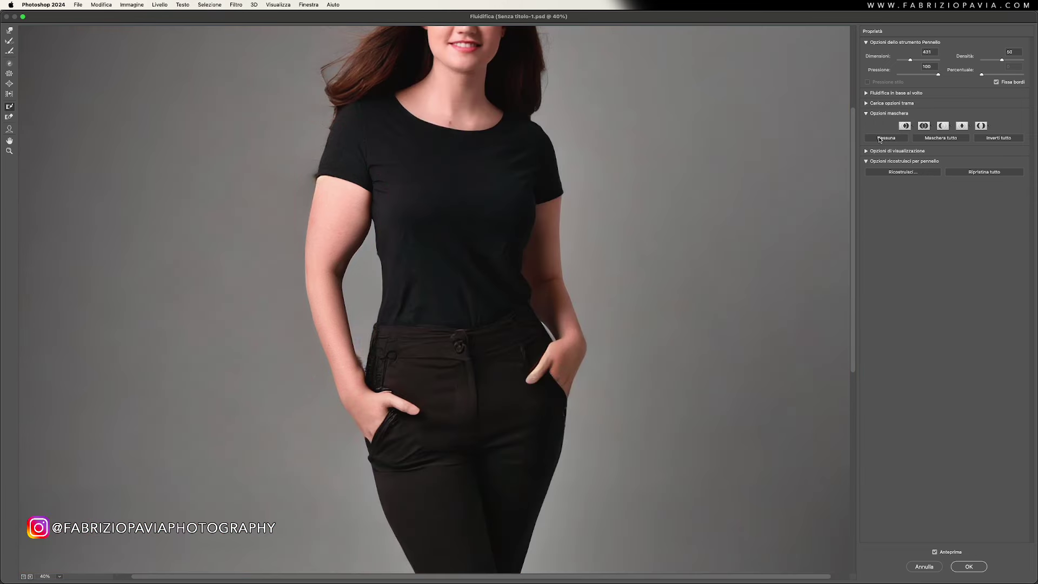
left_click(984, 174)
left_click(985, 173)
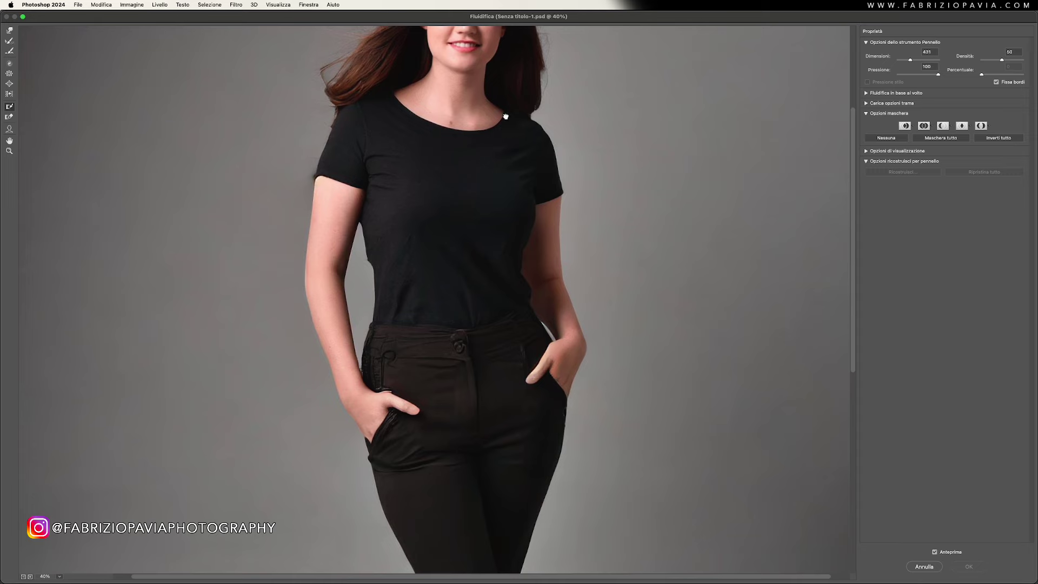
mouse_move(503, 115)
left_mouse_down()
mouse_move(503, 241)
mouse_move(490, 297)
left_mouse_up()
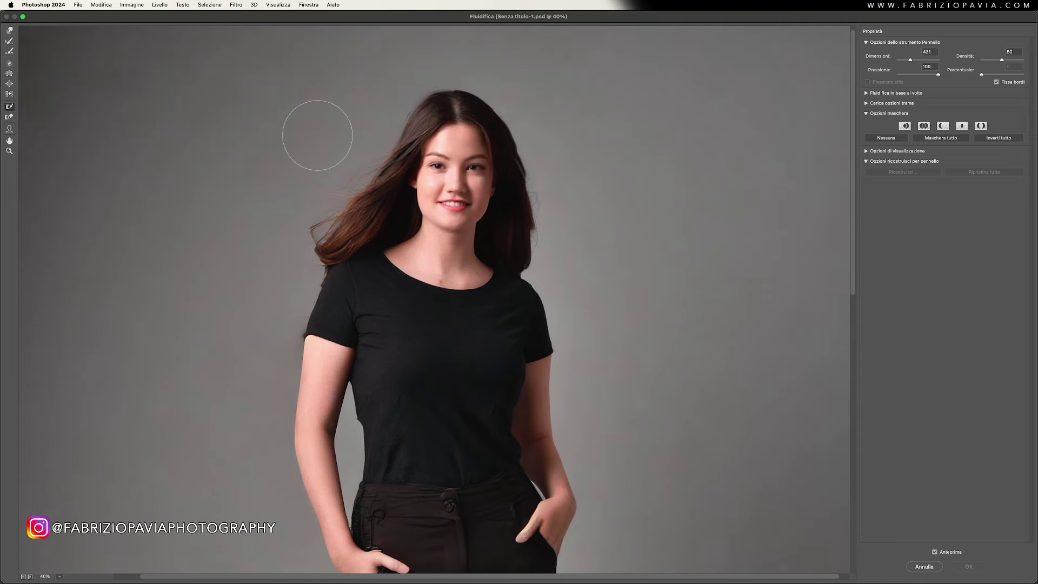
- Select the Face tool and zoom the view in around the woman's face
left_click(8, 130)
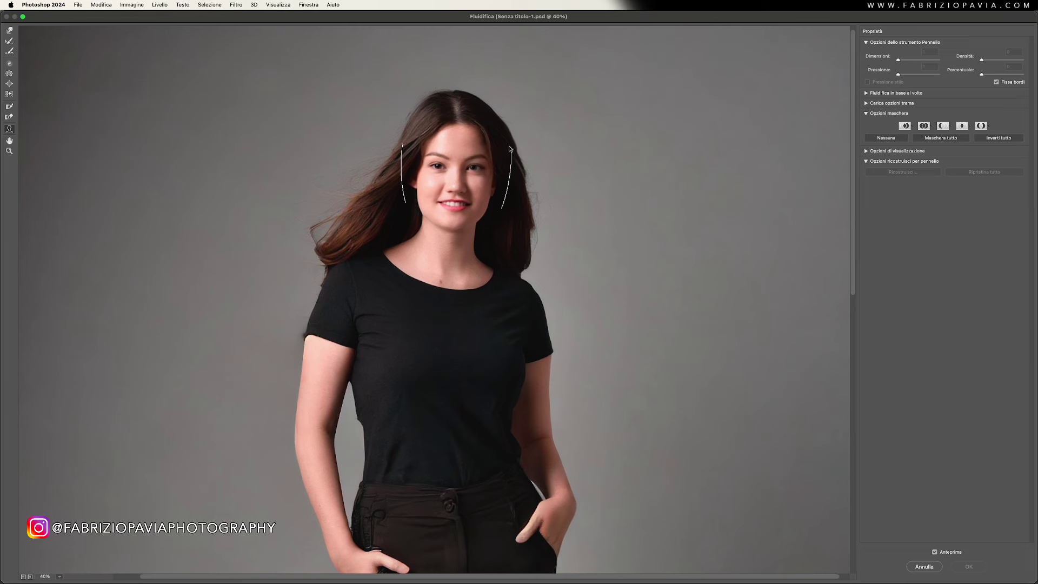
mouse_move(437, 167)
mouse_move(454, 205)
scroll(447, 178, "up", 2)
scroll(446, 162, "up", 3)
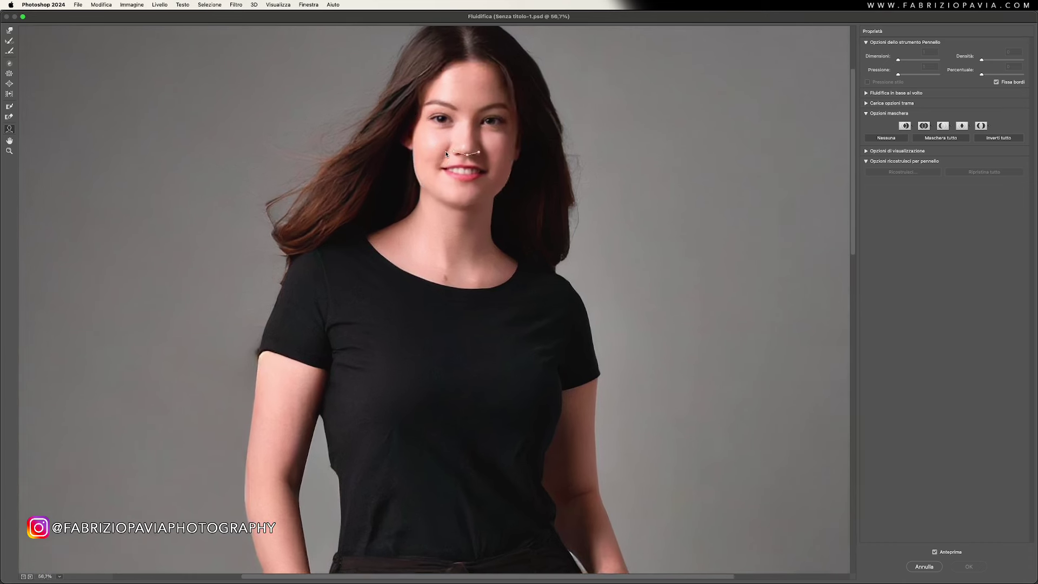
scroll(446, 155, "down", 1)
left_click_drag(446, 154, 435, 253)
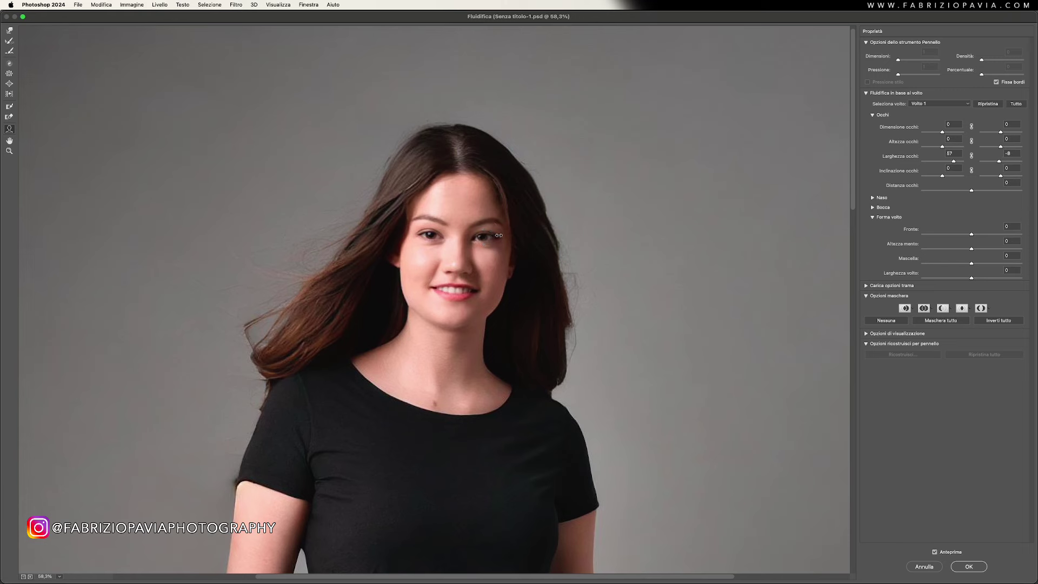
- Widen, heighten and enlarge the eyes, change nose height and narrow the mouth via face handles
left_click_drag(499, 235, 503, 235)
left_click_drag(435, 223, 421, 227)
left_click_drag(493, 229, 504, 222)
left_click_drag(459, 270, 454, 249)
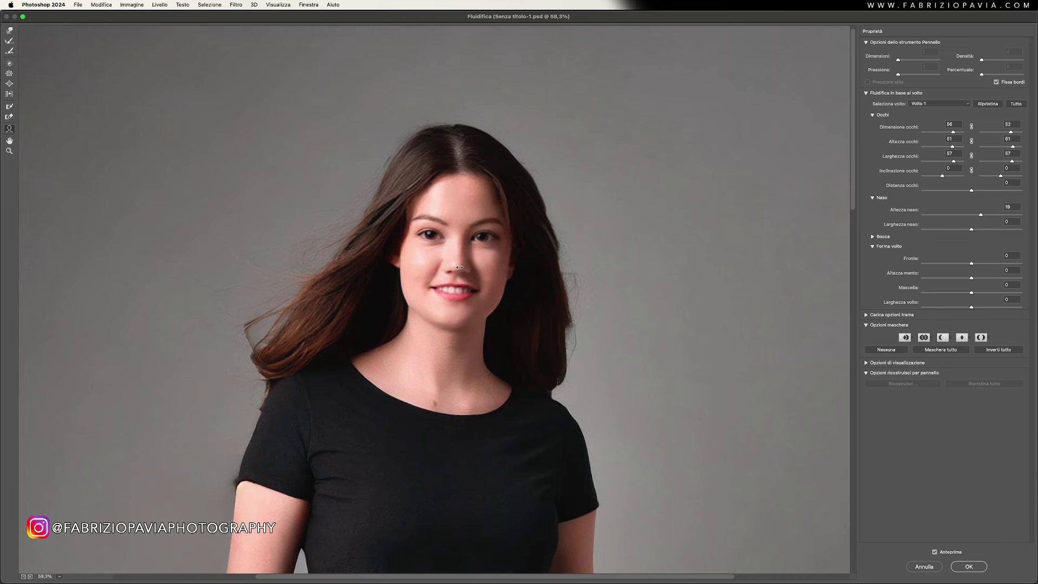
mouse_move(456, 290)
left_click_drag(474, 291, 458, 291)
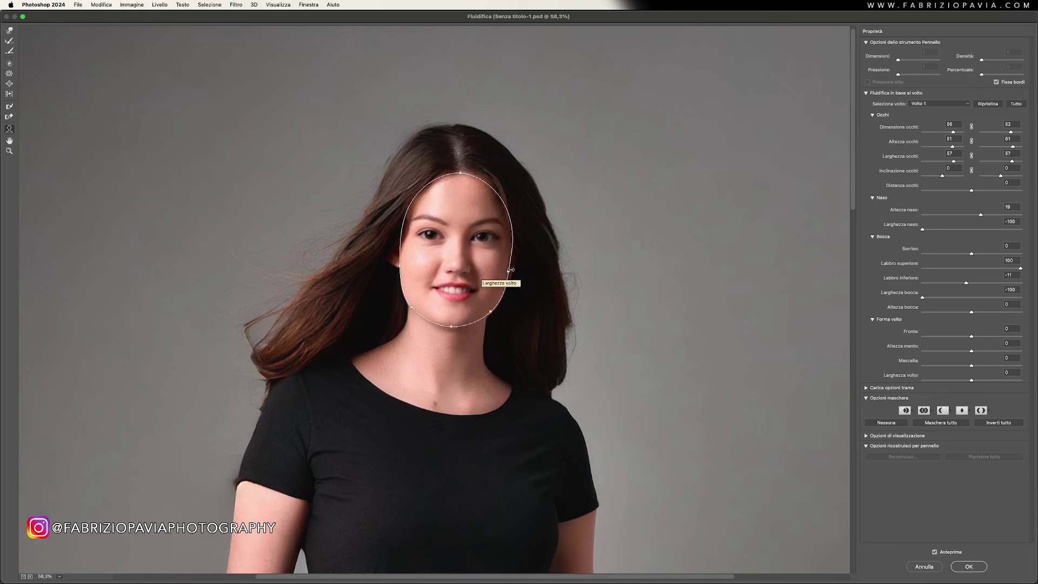
- Try face width values down to -52, then reset all face-aware sliders to zero
left_click_drag(511, 270, 500, 268)
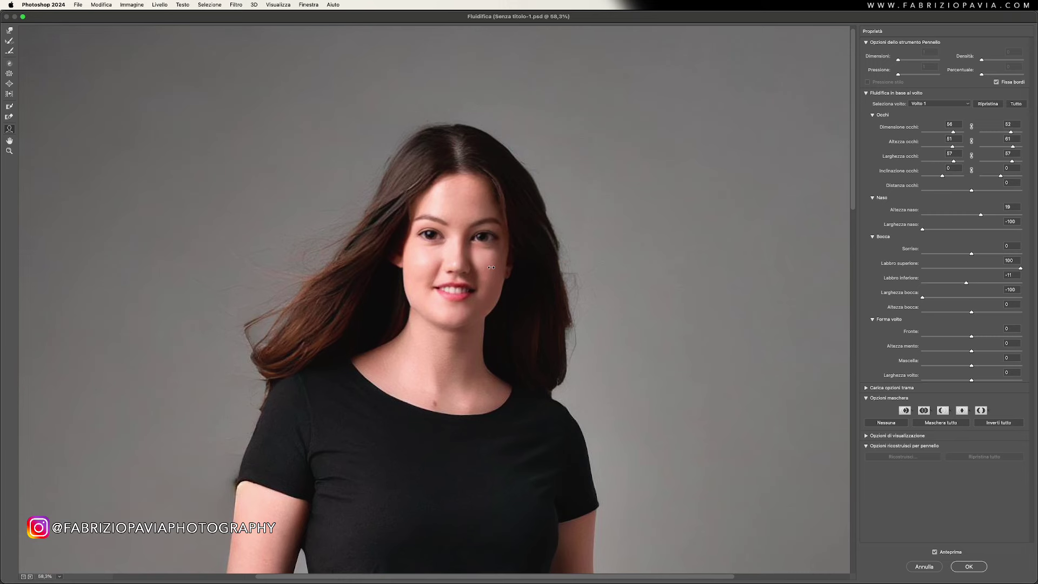
left_click_drag(491, 267, 496, 266)
mouse_move(497, 267)
left_mouse_down()
mouse_move(510, 265)
mouse_move(502, 265)
left_mouse_up()
left_click_drag(506, 272, 516, 269)
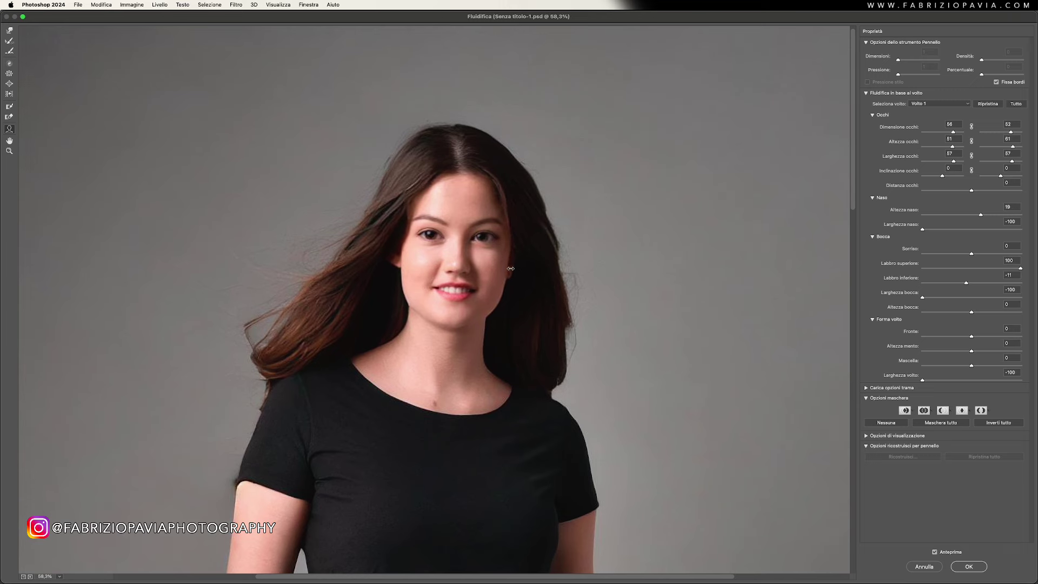
left_click_drag(512, 269, 522, 269)
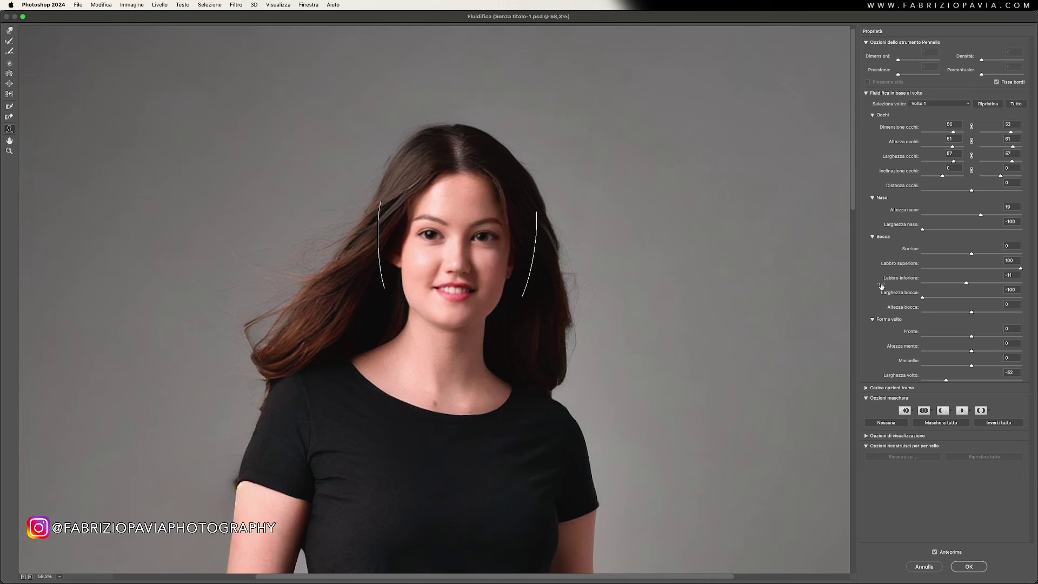
left_click(985, 104)
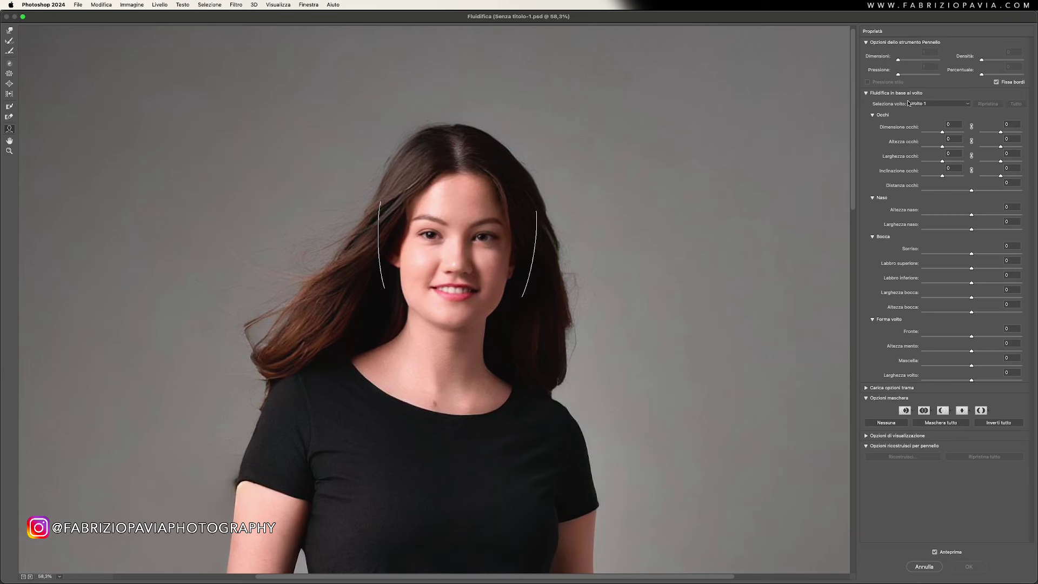
mouse_move(892, 103)
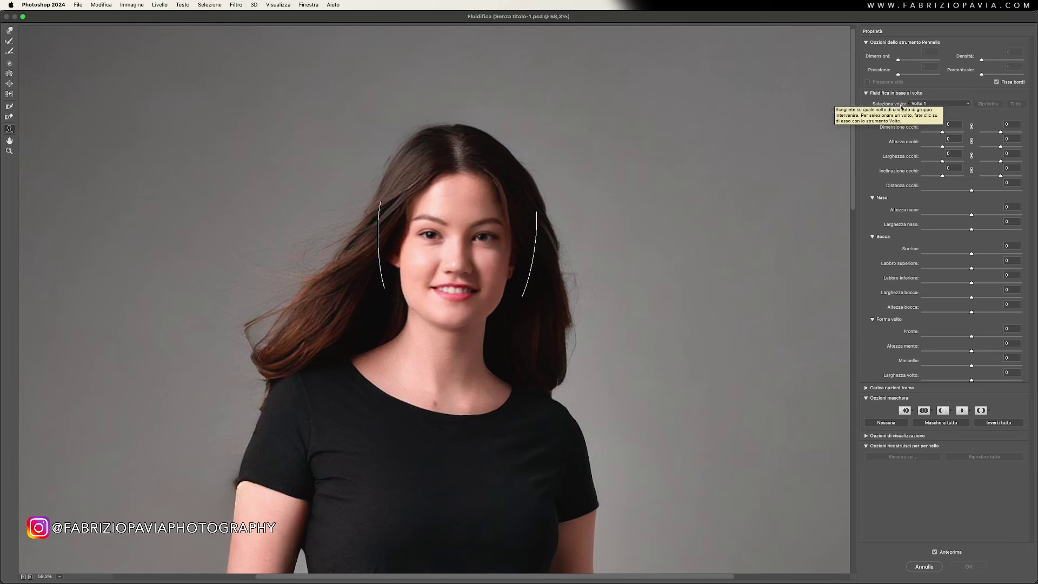
left_click(922, 104)
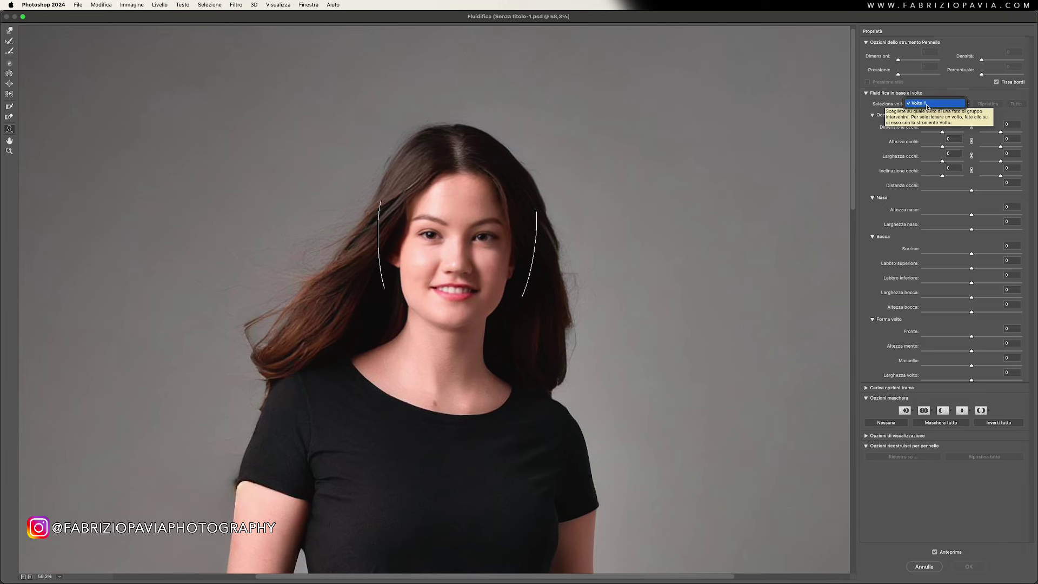
- Keep Volto 1 selected, shrink the left eye to minimum and enlarge the right slightly
left_click(926, 104)
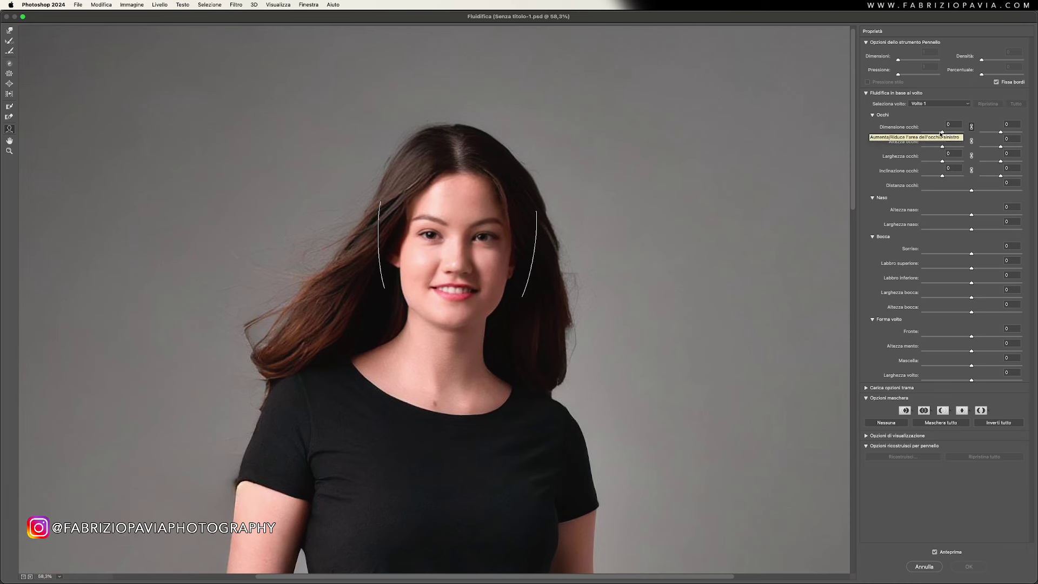
mouse_move(943, 132)
left_mouse_down()
mouse_move(961, 134)
mouse_move(944, 133)
left_mouse_up()
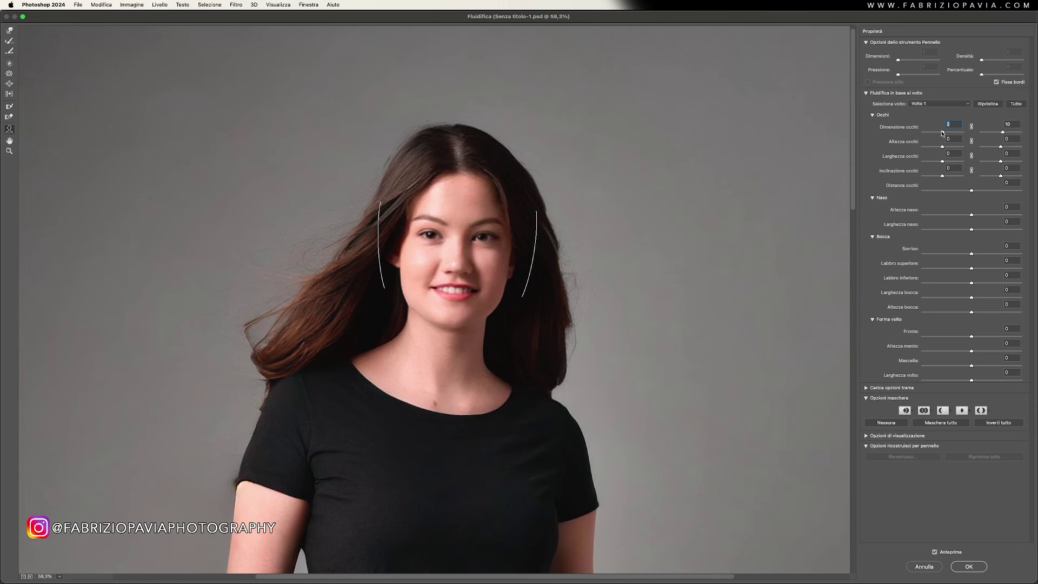
mouse_move(942, 132)
left_mouse_down()
mouse_move(917, 131)
mouse_move(937, 132)
left_mouse_up()
mouse_move(1001, 132)
left_mouse_down()
mouse_move(1010, 133)
mouse_move(1000, 133)
left_mouse_up()
- Link eye height, width and tilt; lower, widen to maximum, tilt both ways, and space eyes closer
left_click(972, 141)
mouse_move(942, 146)
left_mouse_down()
mouse_move(914, 148)
mouse_move(932, 140)
left_mouse_up()
left_click(972, 156)
mouse_move(942, 161)
left_mouse_down()
mouse_move(974, 161)
mouse_move(956, 161)
left_mouse_up()
left_click(972, 172)
left_click_drag(942, 177, 918, 177)
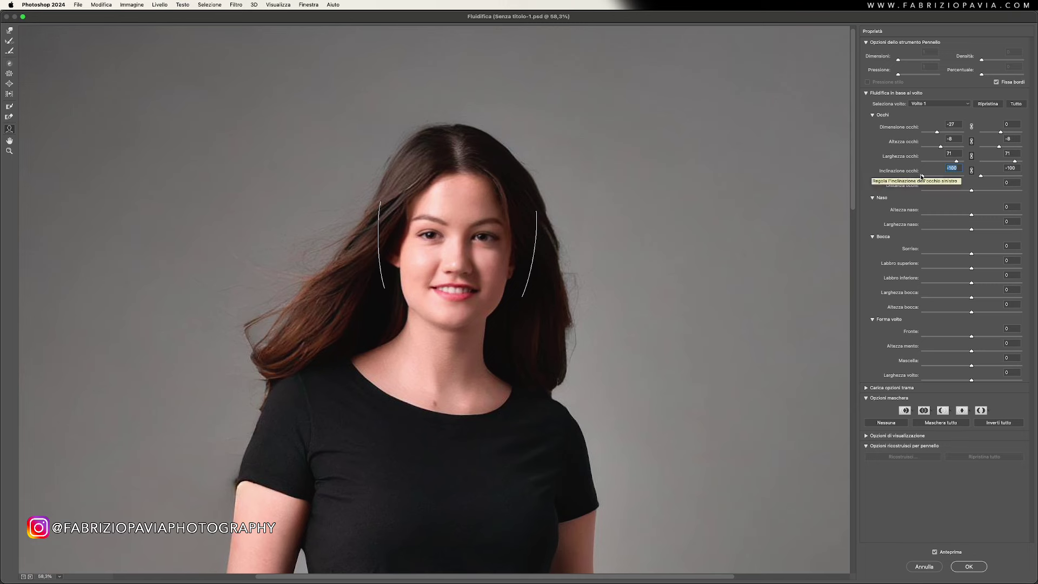
left_click_drag(918, 178, 956, 177)
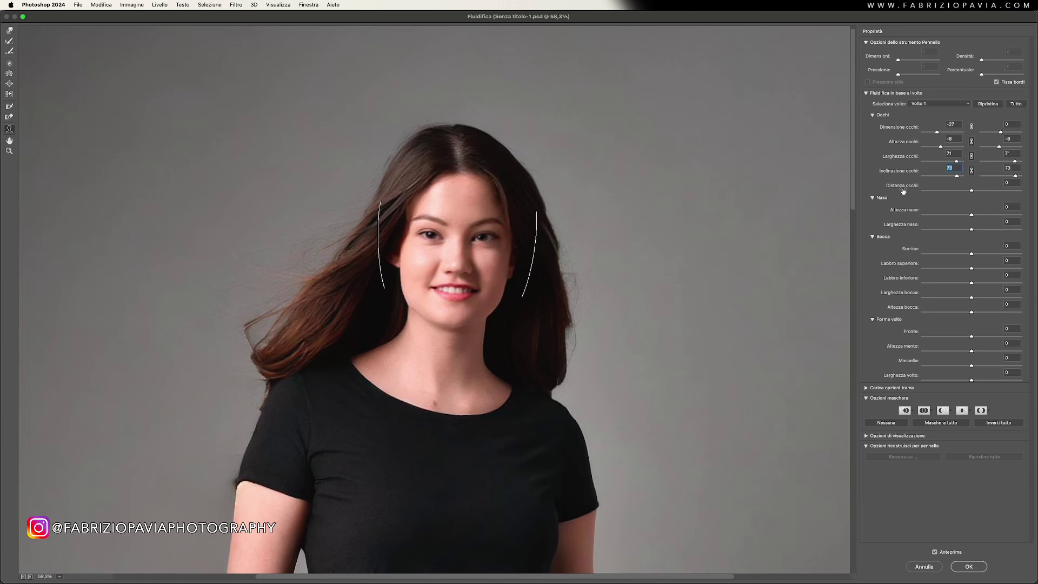
mouse_move(972, 191)
left_mouse_down()
mouse_move(931, 192)
mouse_move(968, 190)
left_mouse_up()
- Reset the eye adjustments and reduce nose height to minimum and nose width slightly
left_click(989, 104)
left_click(873, 114)
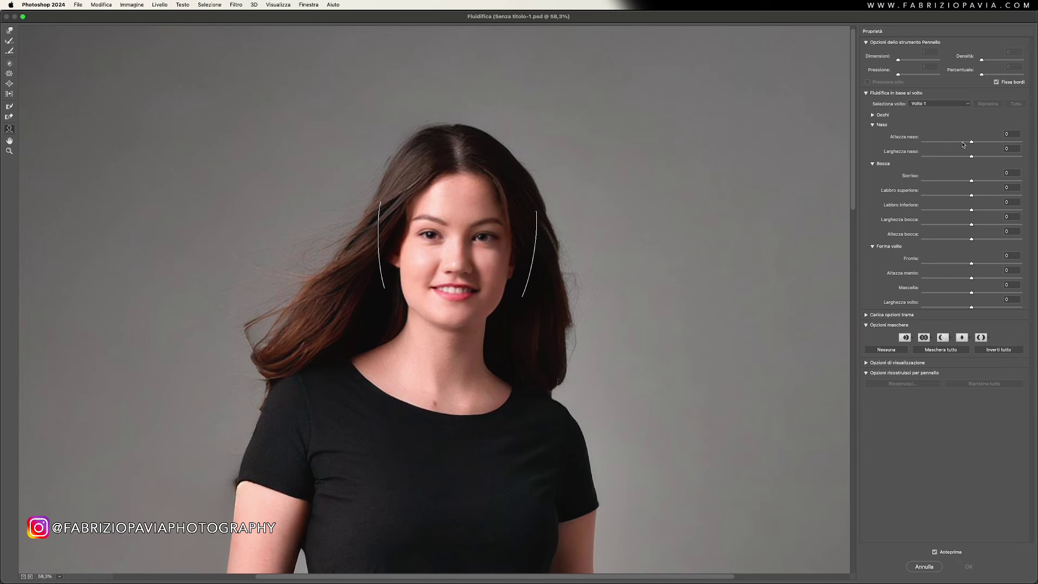
mouse_move(972, 144)
left_mouse_down()
mouse_move(923, 141)
mouse_move(1016, 155)
mouse_move(958, 156)
left_mouse_up()
left_click_drag(960, 157, 958, 157)
left_click(872, 125)
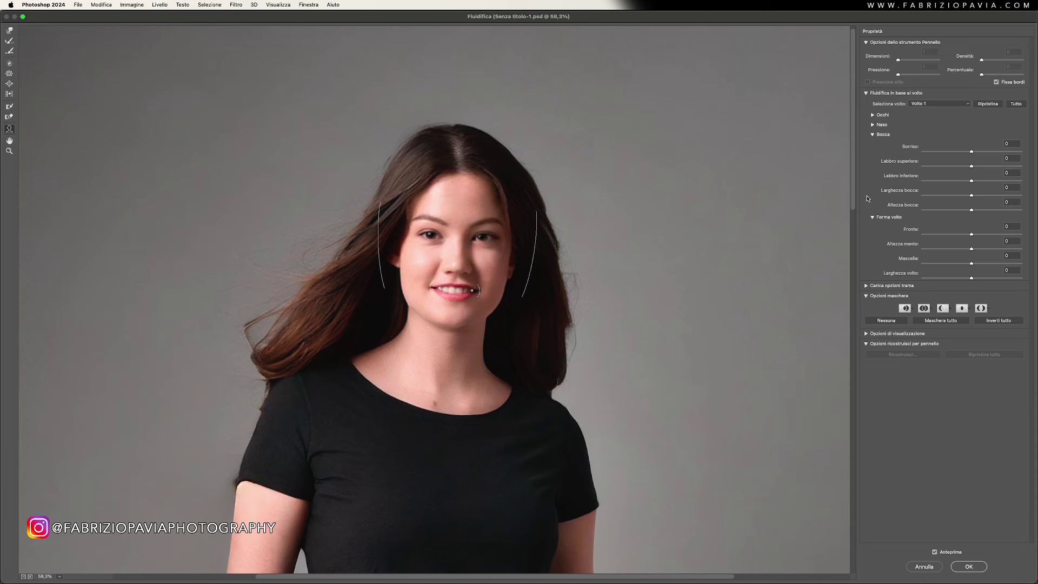
- Set the mouth sliders to smile 78, upper lip 56 and mouth height -100
left_click_drag(972, 153, 922, 153)
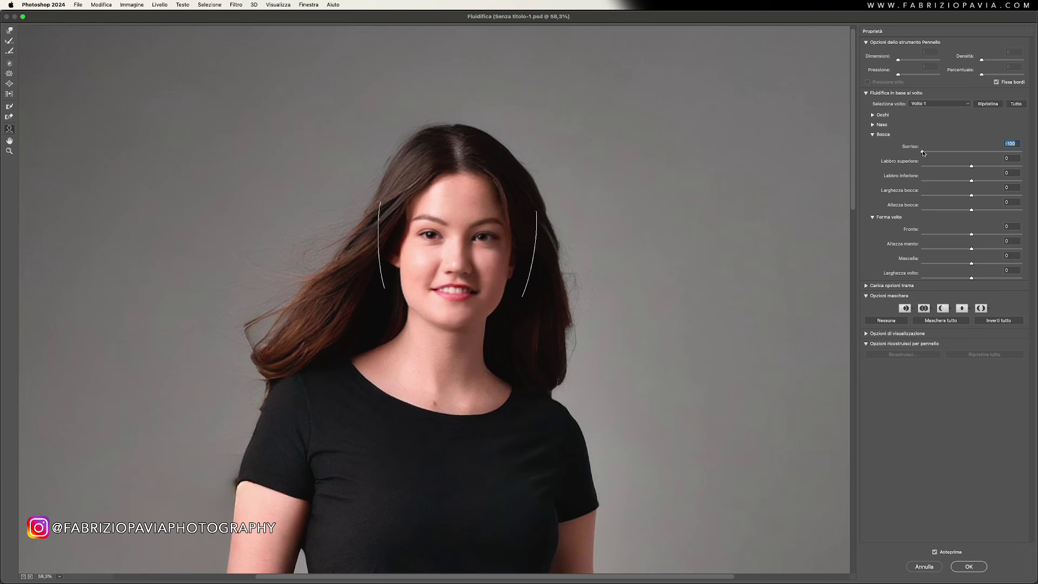
left_click_drag(923, 153, 1010, 152)
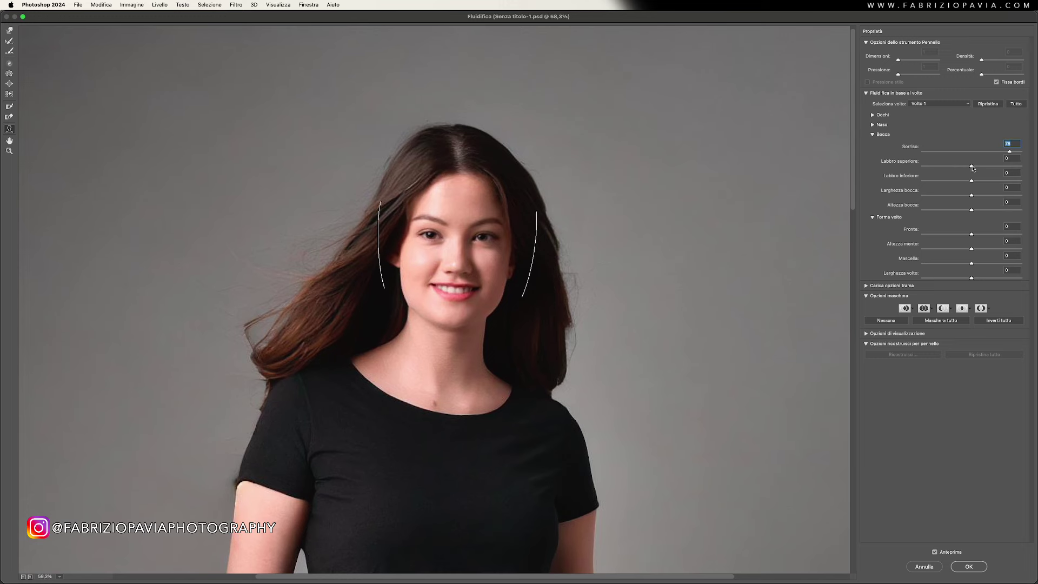
mouse_move(971, 166)
left_mouse_down()
mouse_move(961, 166)
mouse_move(999, 167)
mouse_move(969, 182)
mouse_move(1013, 196)
mouse_move(955, 196)
left_mouse_up()
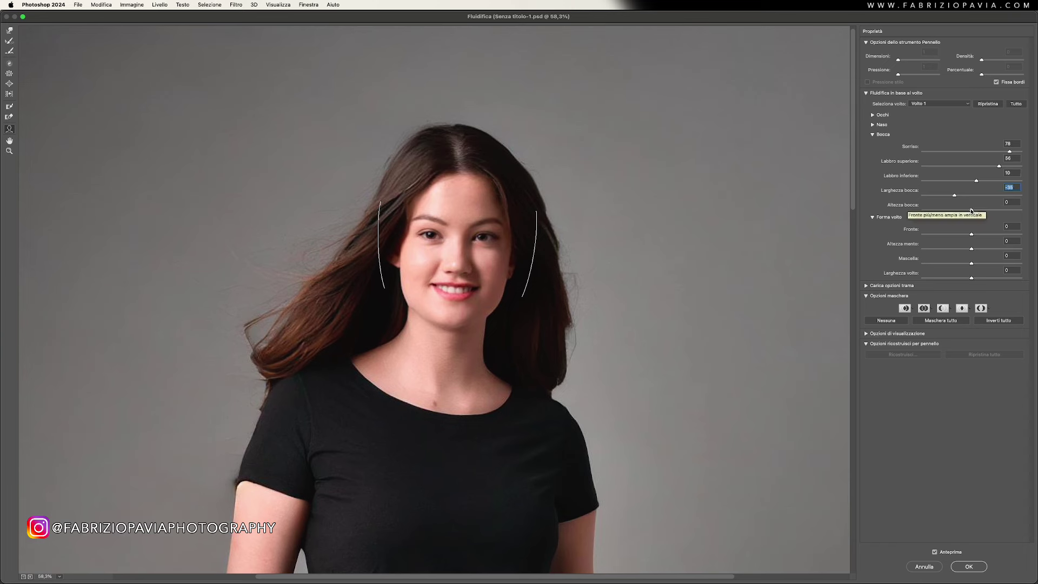
mouse_move(971, 211)
left_mouse_down()
mouse_move(942, 210)
mouse_move(1014, 210)
left_mouse_up()
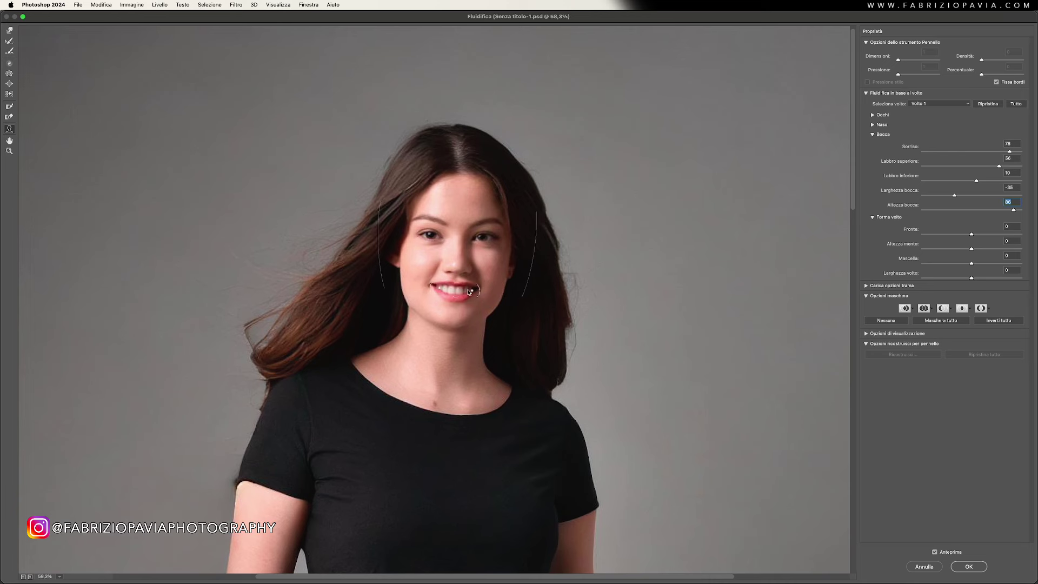
mouse_move(458, 290)
left_click_drag(1014, 210, 909, 217)
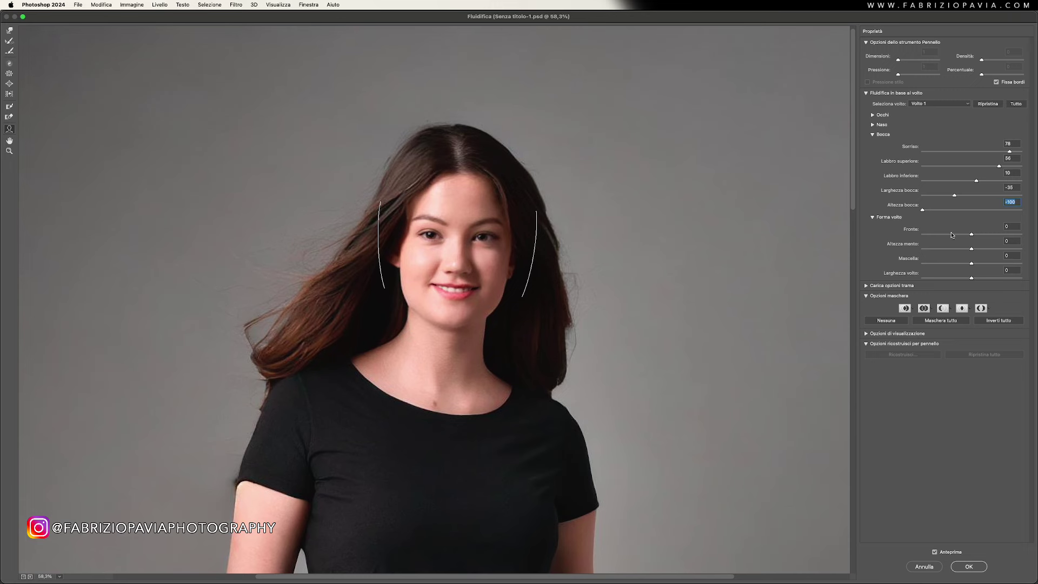
- Zero the mouth sliders, then set forehead -83, jaw -47 and face width -34
left_click(984, 105)
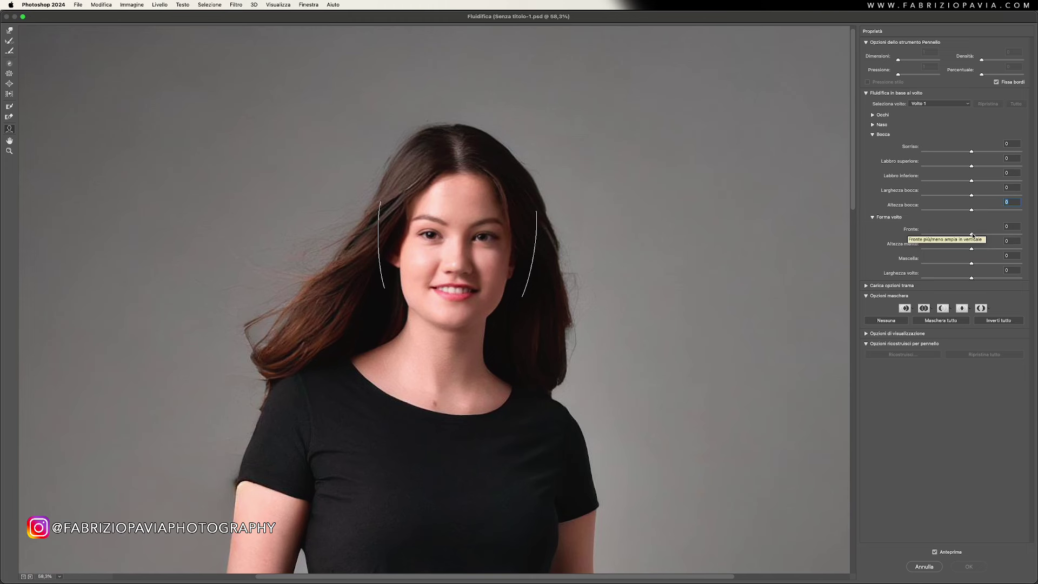
mouse_move(972, 236)
left_mouse_down()
mouse_move(896, 240)
mouse_move(931, 236)
mouse_move(974, 249)
mouse_move(954, 262)
mouse_move(989, 261)
mouse_move(952, 262)
left_mouse_up()
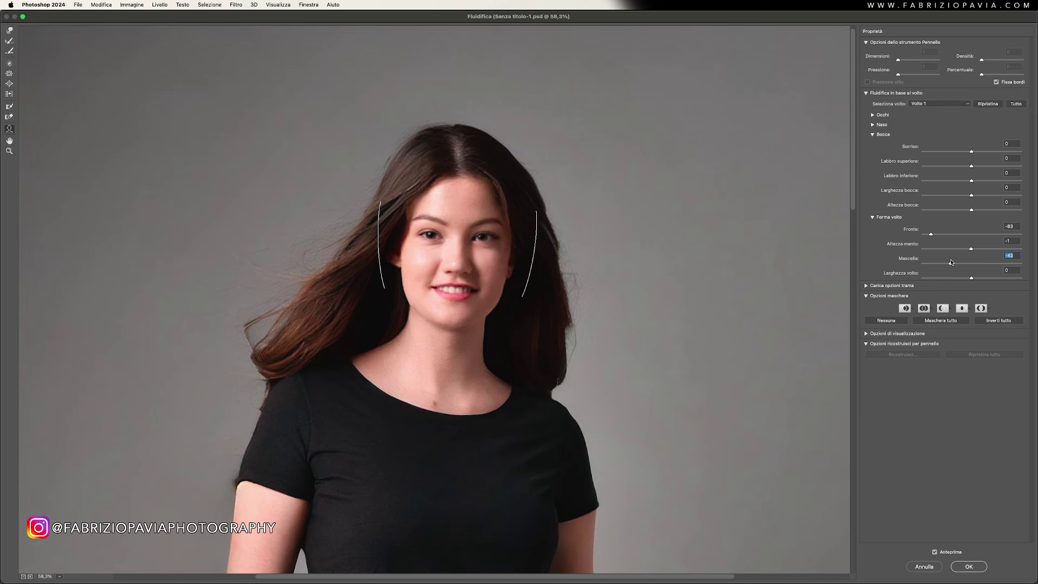
left_click_drag(952, 262, 949, 263)
mouse_move(971, 279)
left_mouse_down()
mouse_move(1017, 279)
mouse_move(954, 275)
left_mouse_up()
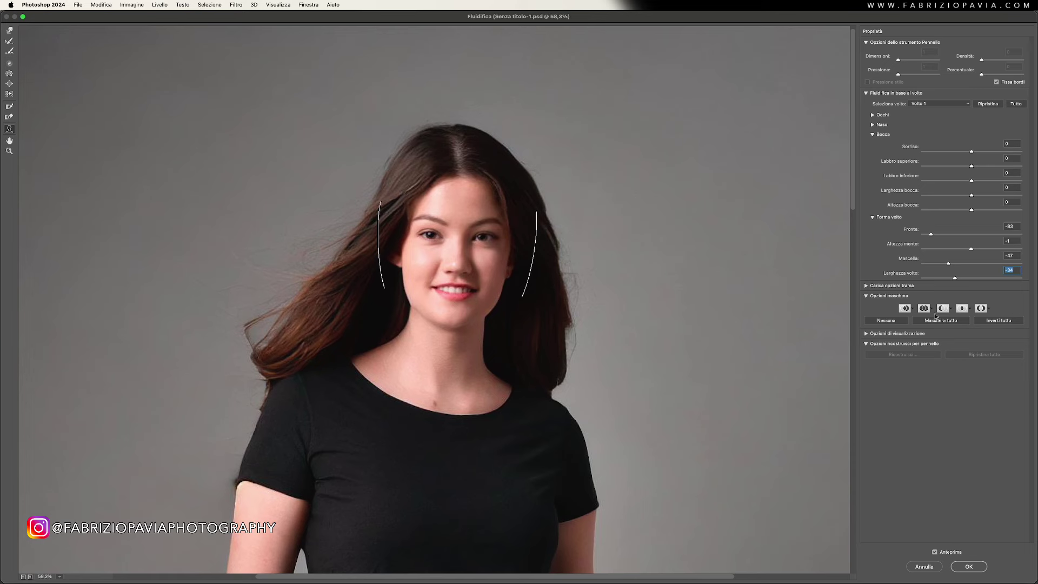
- Toggle Preview off and on, swap the face sliders for mesh and display options
left_click(936, 553)
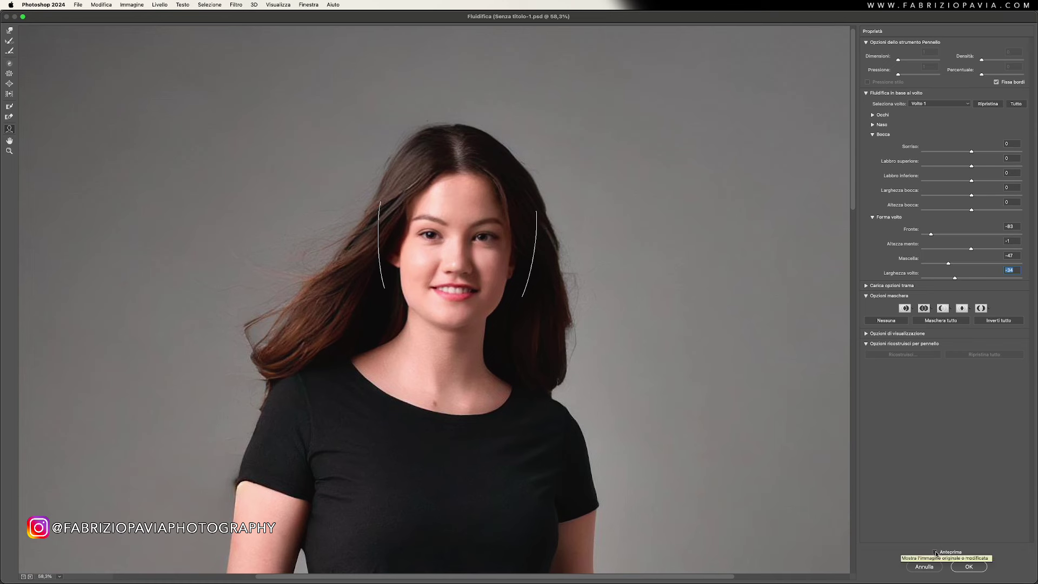
left_click(935, 552)
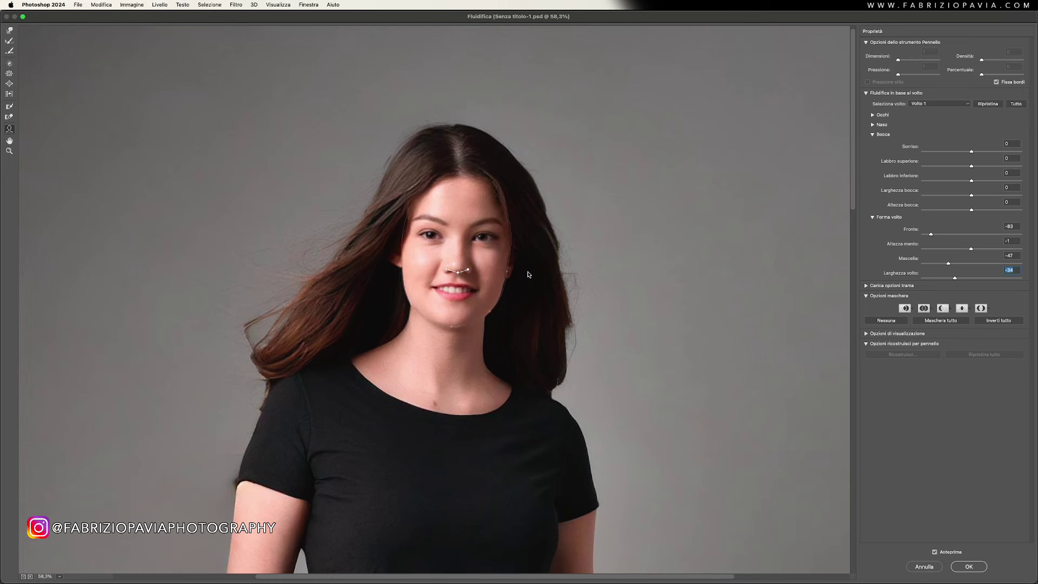
left_click(873, 134)
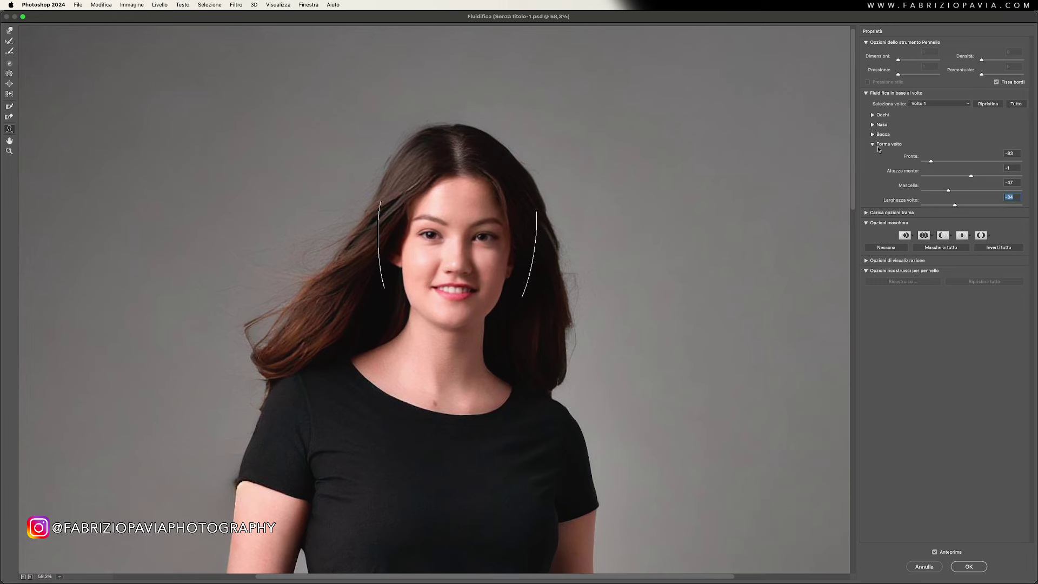
left_click(873, 145)
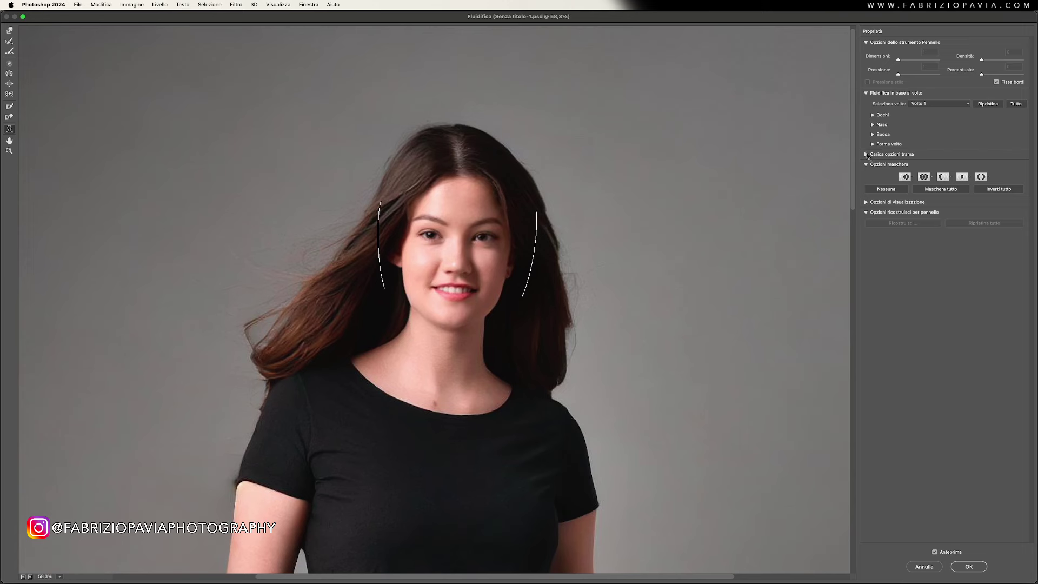
left_click(866, 155)
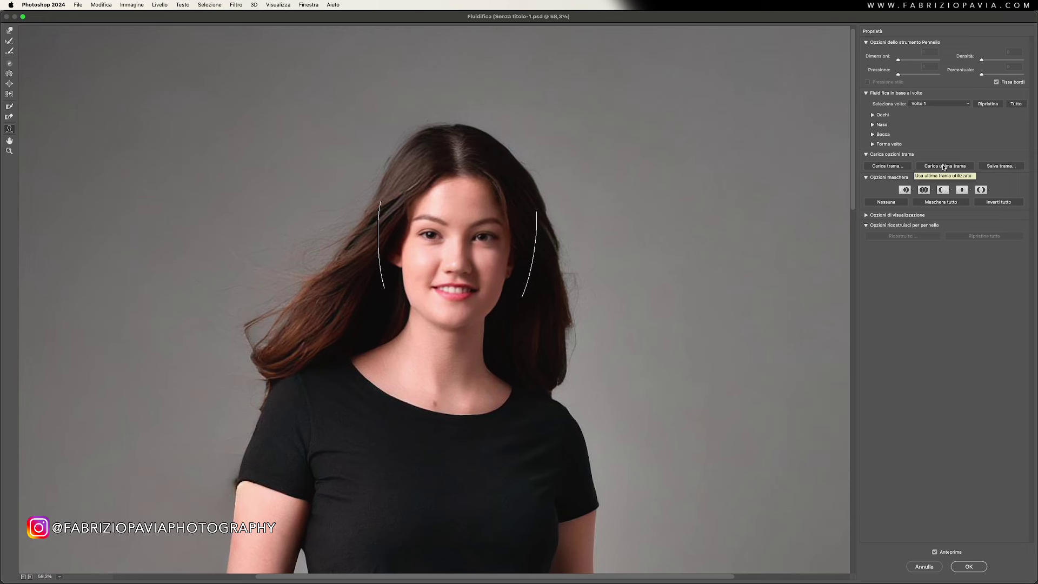
left_click(943, 167)
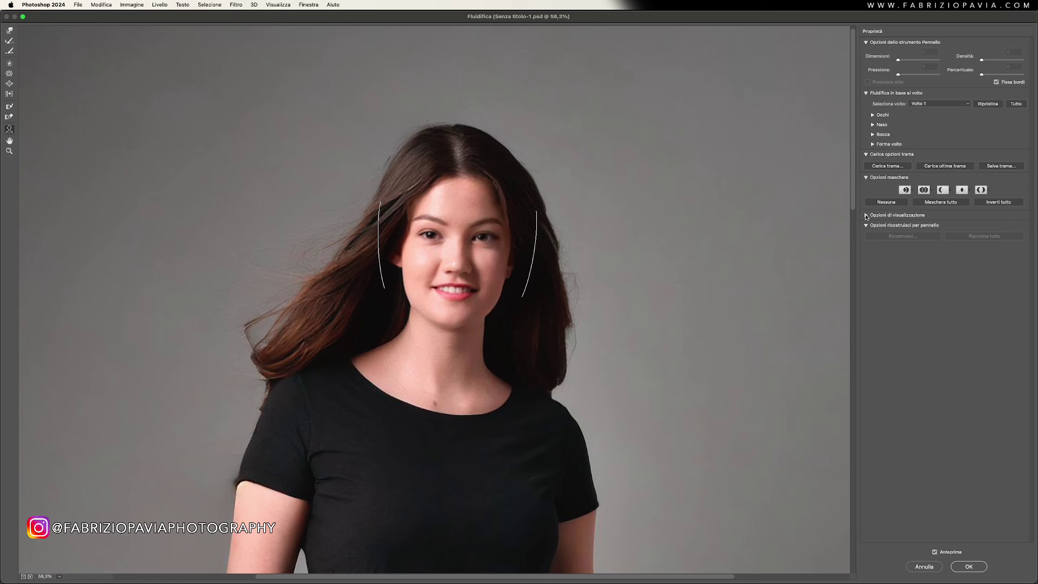
left_click(867, 216)
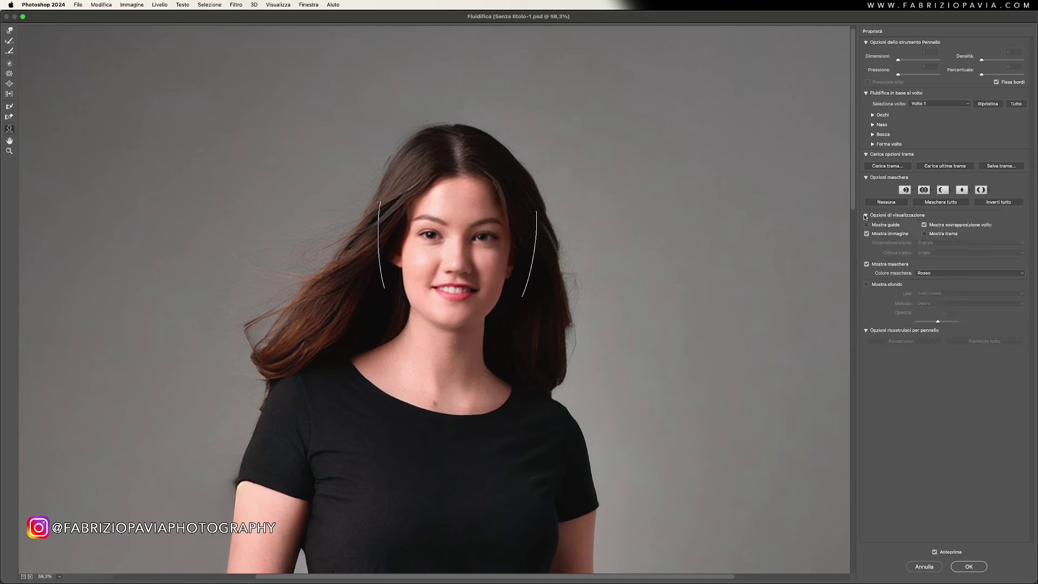
- Forward Warp the left cheek rightward with the mesh grid shown, then hide the grid
left_click(925, 234)
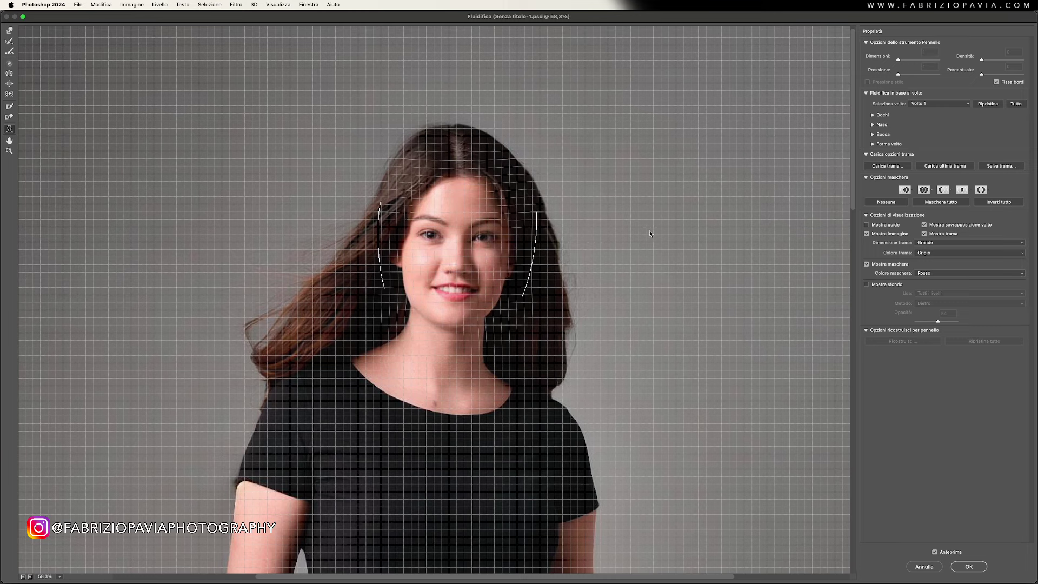
left_click(11, 30)
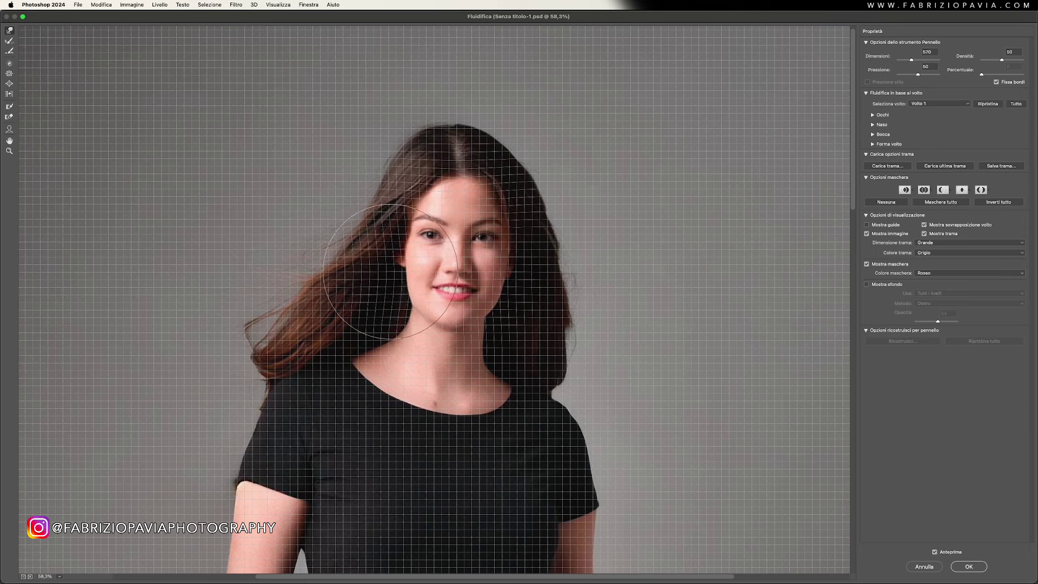
left_click_drag(403, 268, 447, 269)
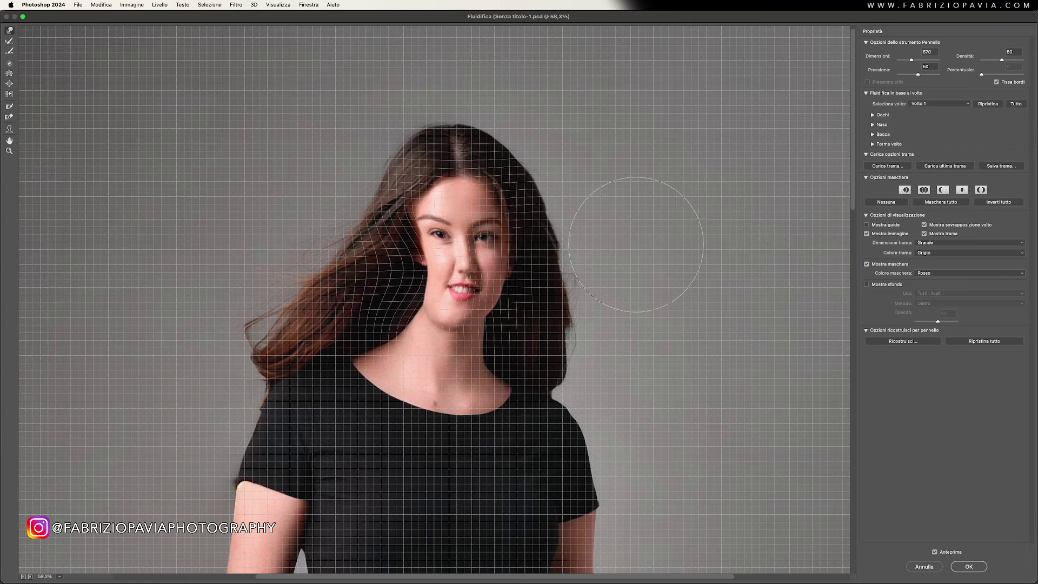
left_click(924, 234)
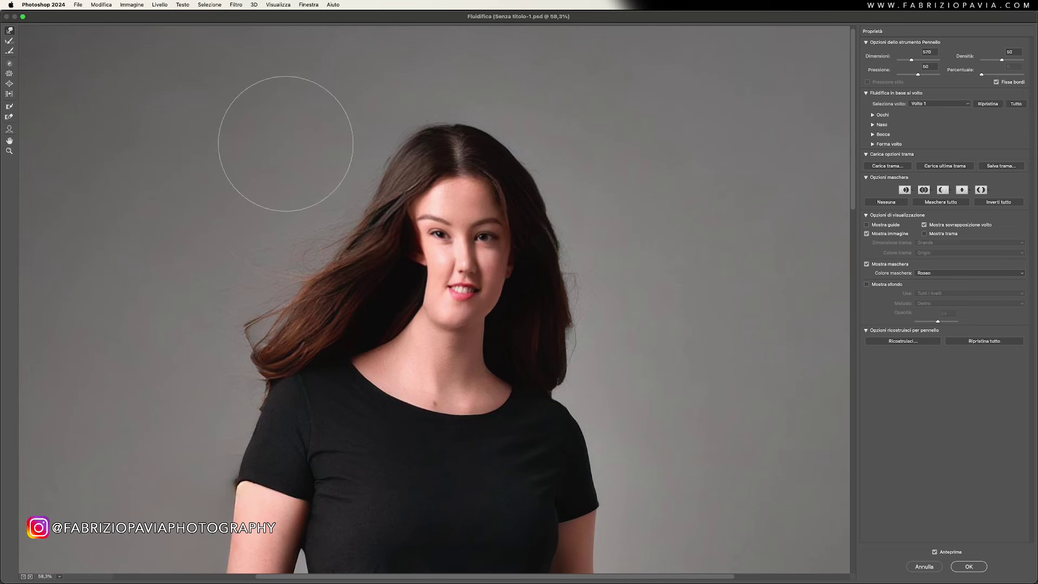
- Freeze the left hair and shoulder, try Cyan then Blue mask colour, then clear the mask
left_click(9, 107)
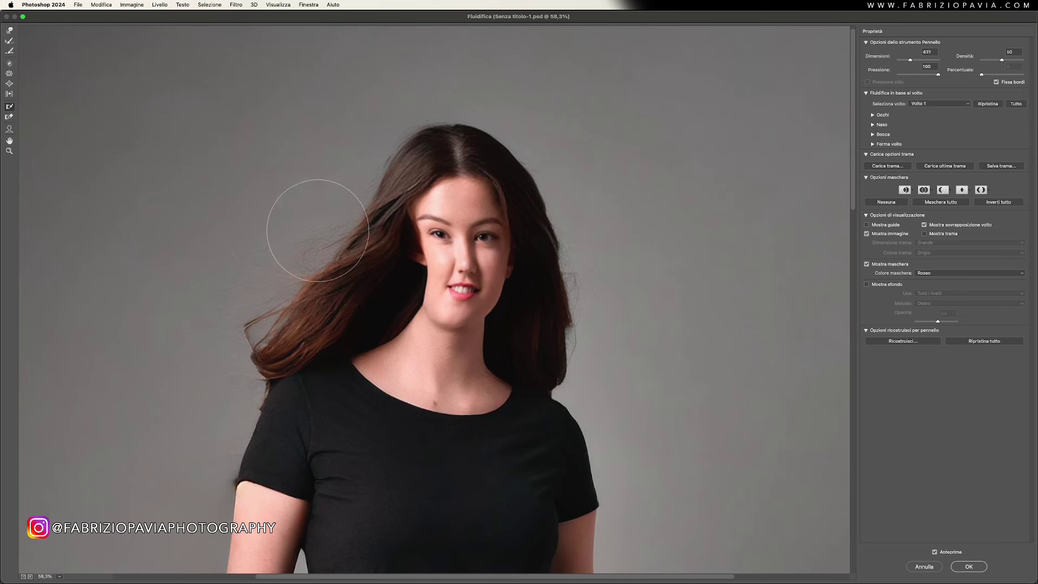
mouse_move(310, 227)
left_mouse_down()
mouse_move(359, 312)
mouse_move(294, 344)
mouse_move(301, 416)
mouse_move(378, 394)
mouse_move(371, 290)
mouse_move(316, 326)
left_mouse_up()
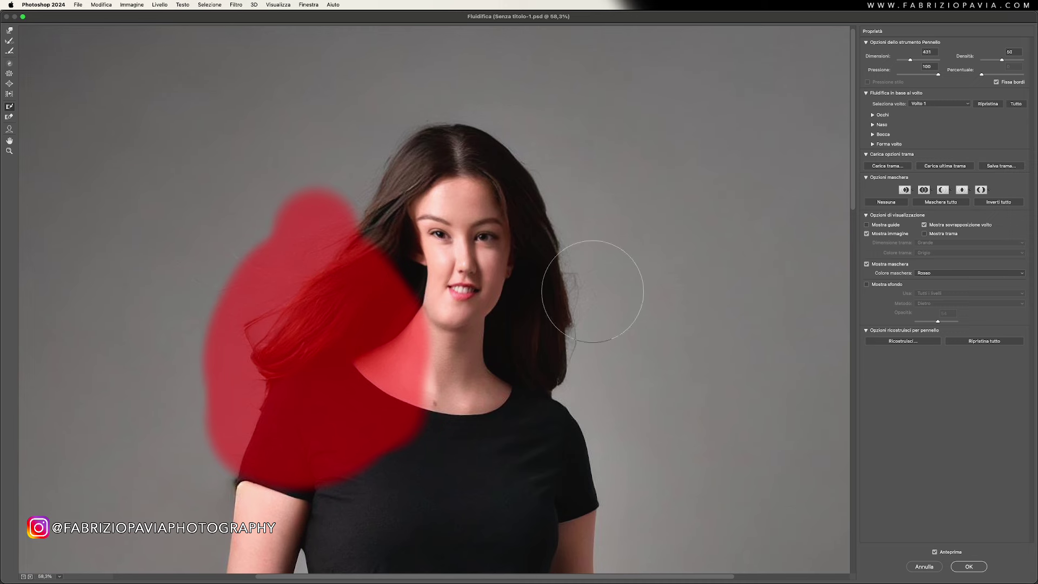
left_click(941, 273)
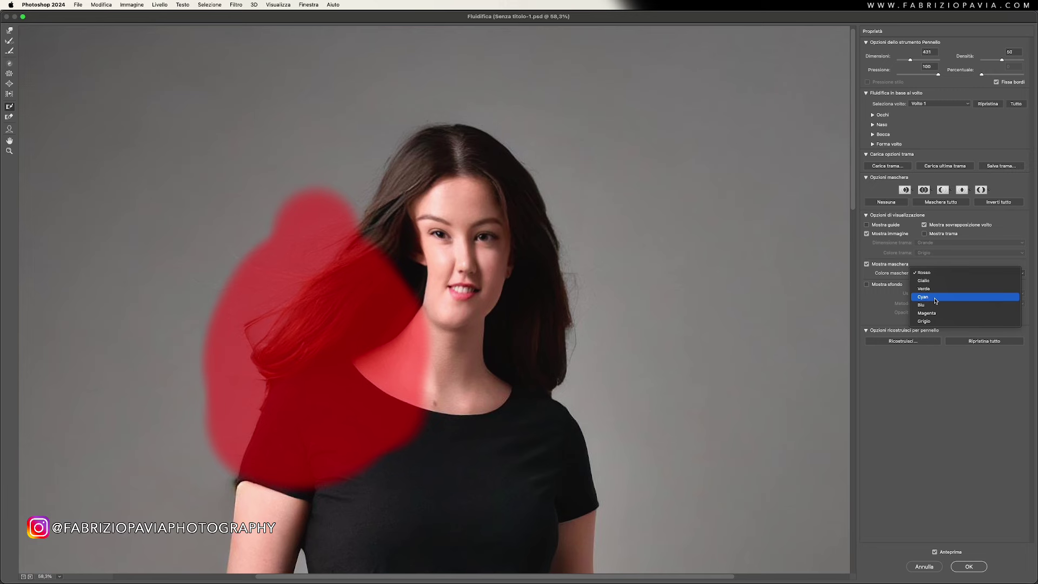
left_click(935, 299)
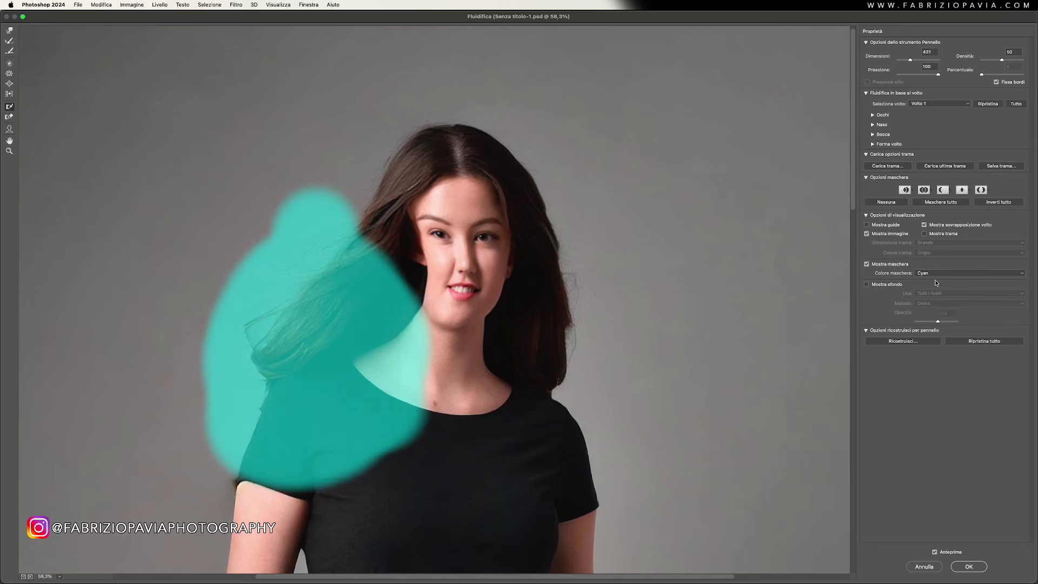
left_click(937, 274)
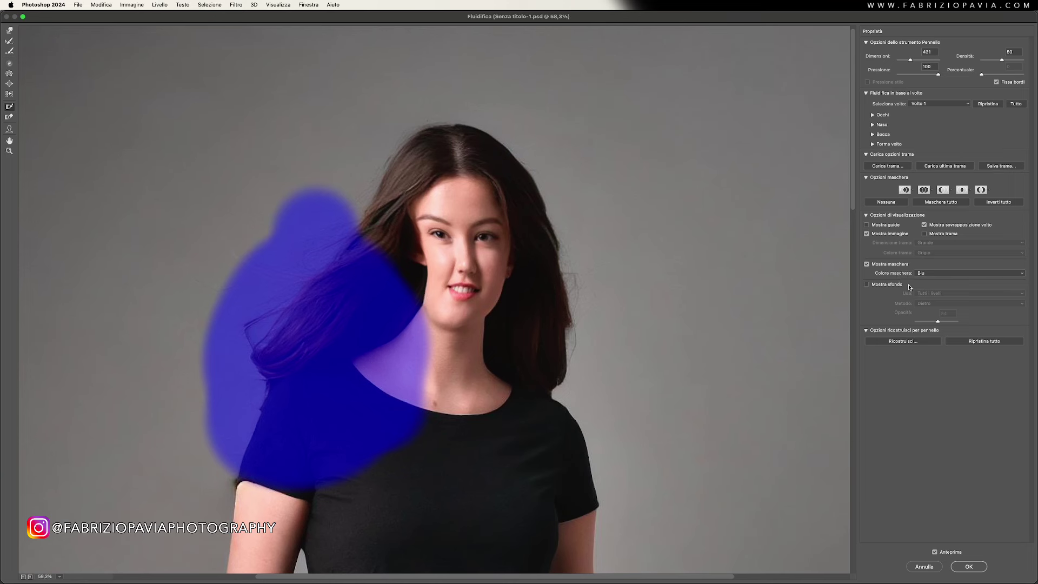
left_click(877, 204)
- Overlay the original image as a backdrop at 50% opacity
left_click(866, 285)
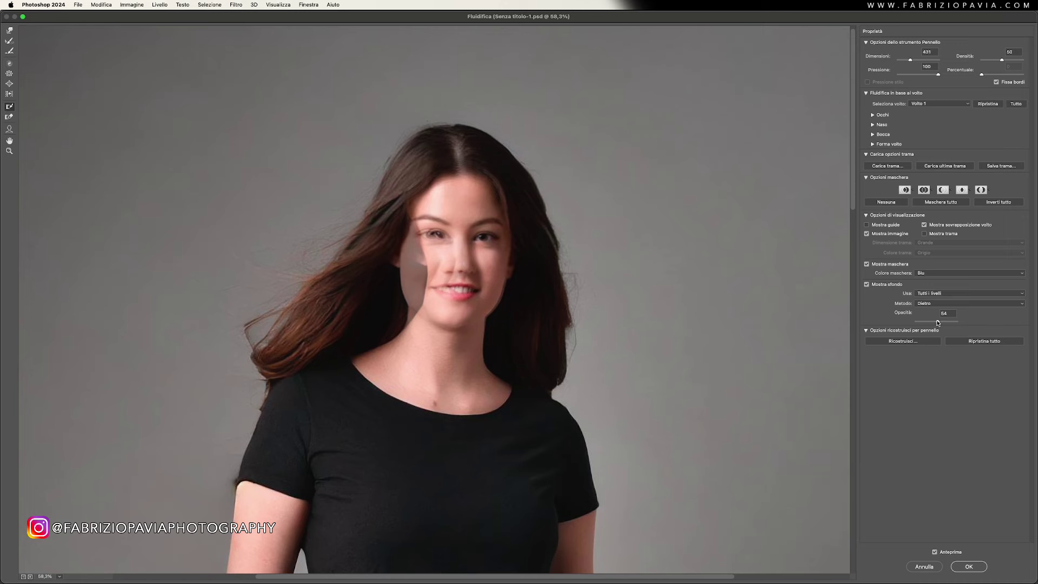
mouse_move(938, 323)
left_mouse_down()
mouse_move(909, 324)
mouse_move(934, 323)
left_mouse_up()
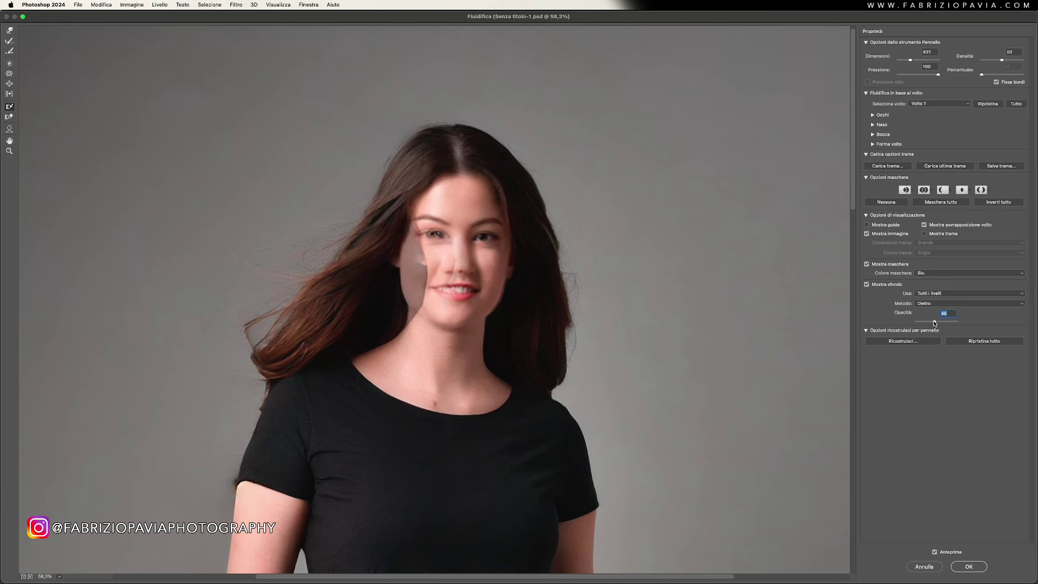
left_click_drag(935, 323, 936, 323)
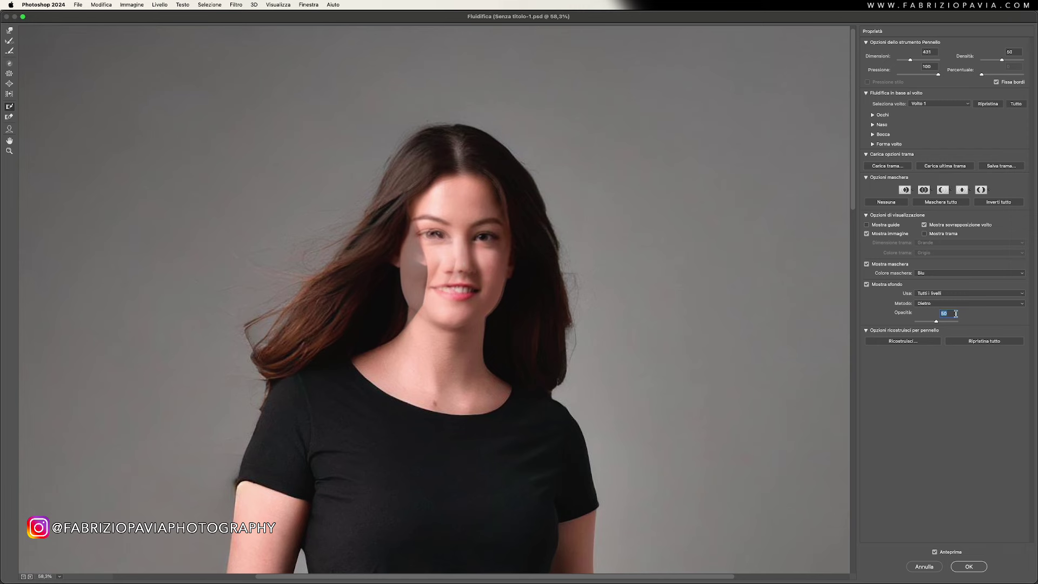
- Restore all warping and push the left cheek edge inward with Forward Warp
left_click(969, 342)
left_click(10, 30)
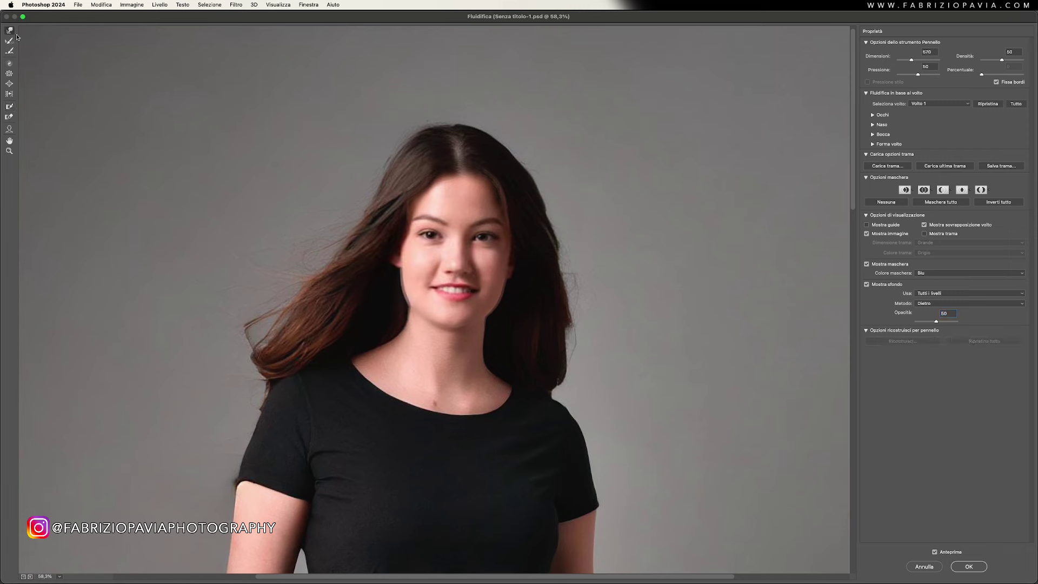
left_click_drag(390, 265, 403, 264)
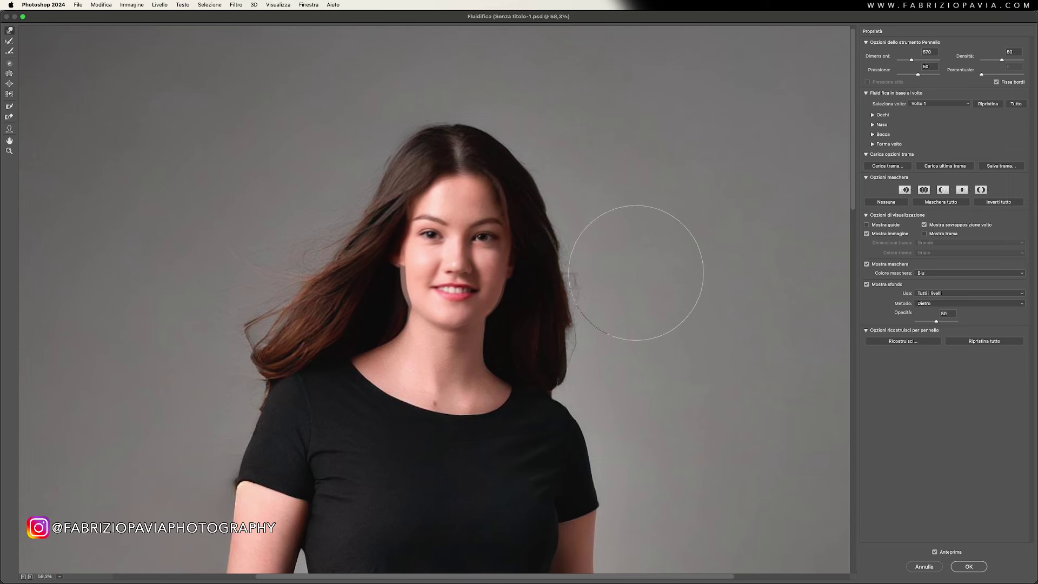
- Hide the backdrop overlay and restore all distortions to the original shape
left_click(866, 284)
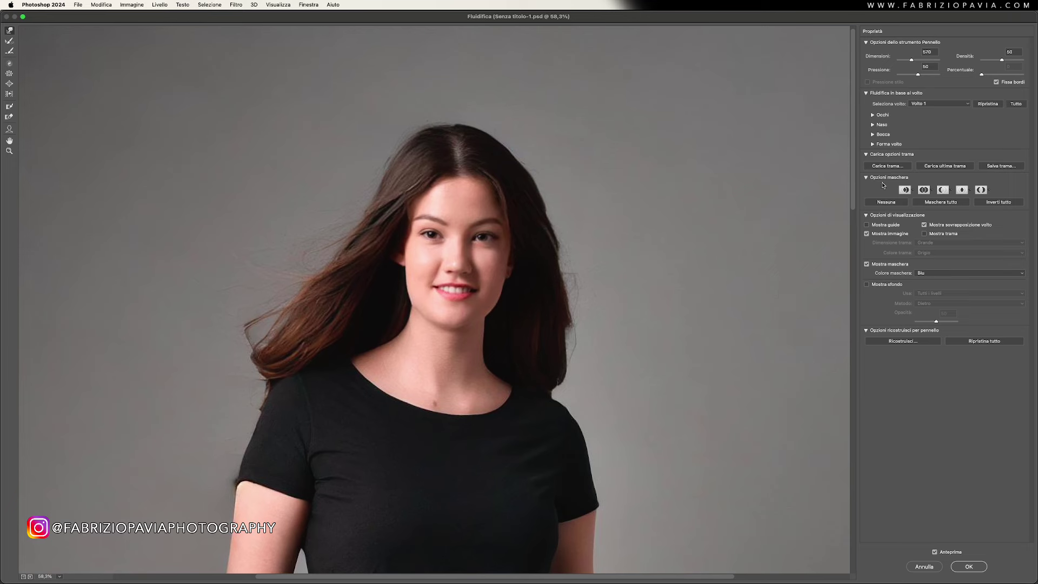
key("super+minus")
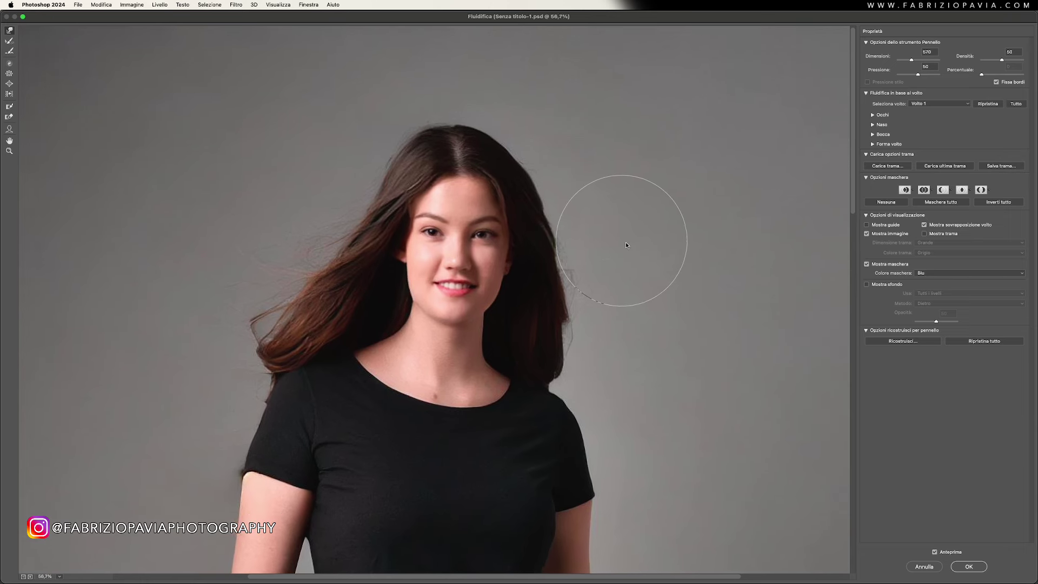
left_click(985, 341)
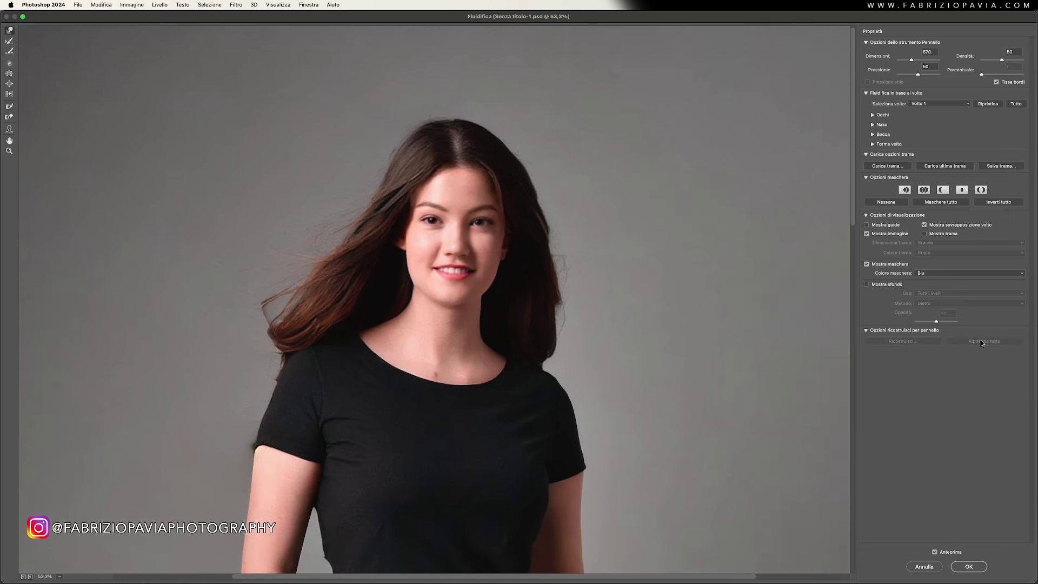
- Zoom in to 50% and pan so the torso and face fill the view
key("super+0")
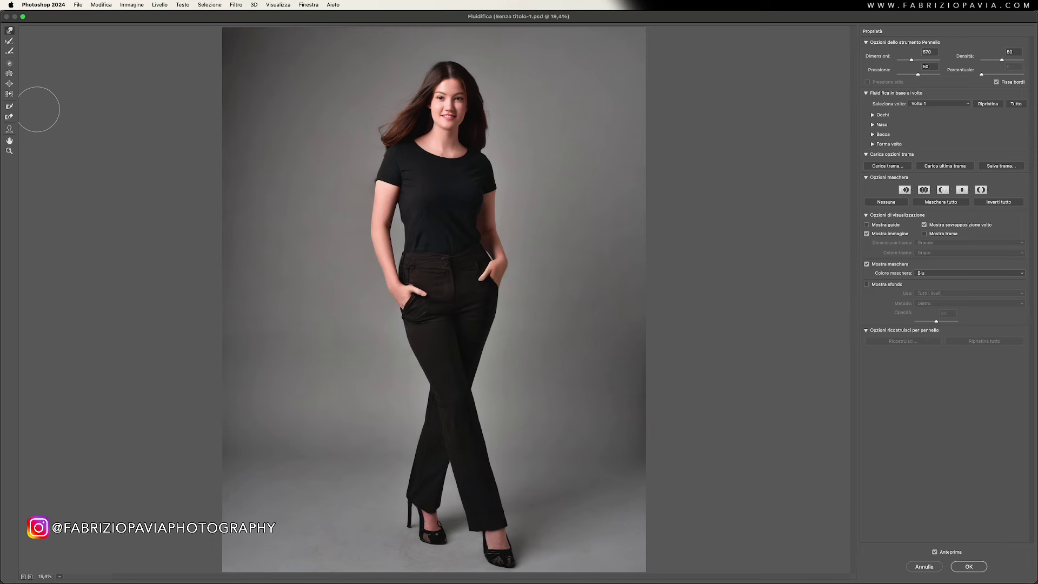
key("super+plus")
key("super+plus")
key("super+plus")
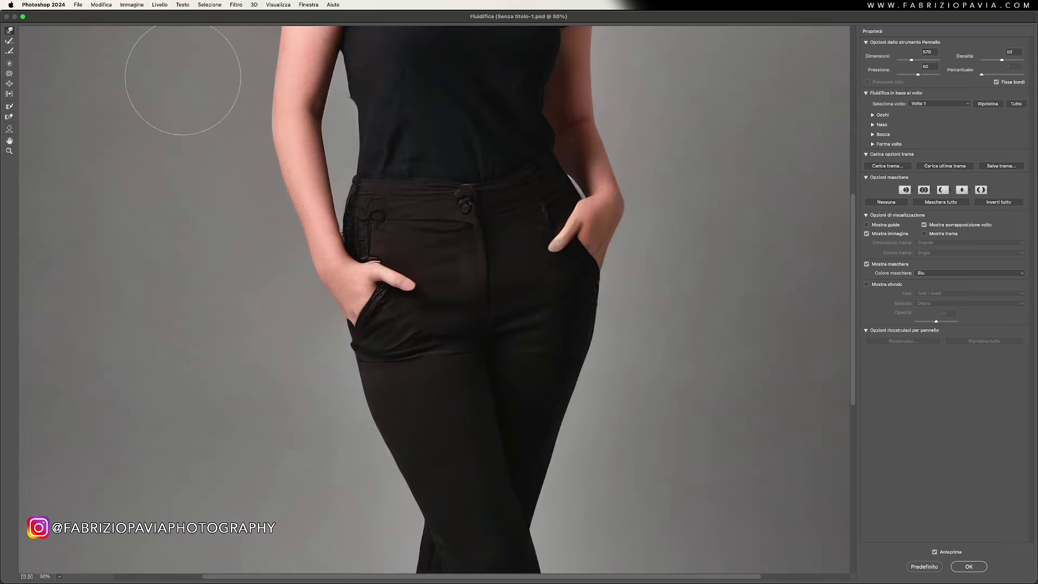
left_click_drag(286, 160, 287, 368)
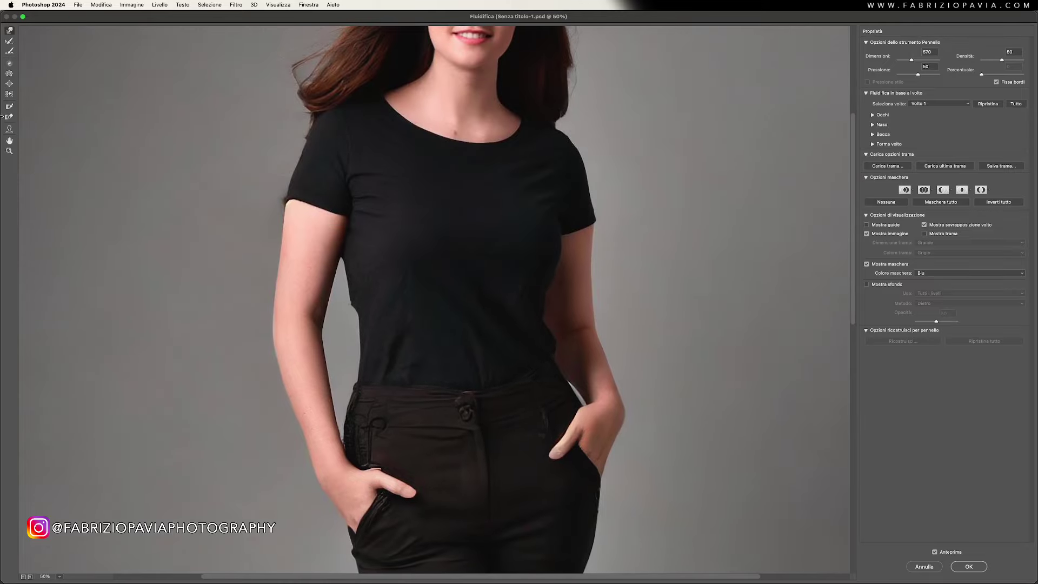
- Freeze the left-side arm from sleeve to wrist, then slightly enlarge the Push Left brush
left_click(9, 107)
mouse_move(303, 238)
left_mouse_down()
mouse_move(289, 245)
mouse_move(305, 286)
mouse_move(297, 302)
mouse_move(297, 260)
mouse_move(324, 220)
mouse_move(301, 287)
mouse_move(300, 409)
mouse_move(298, 399)
left_mouse_up()
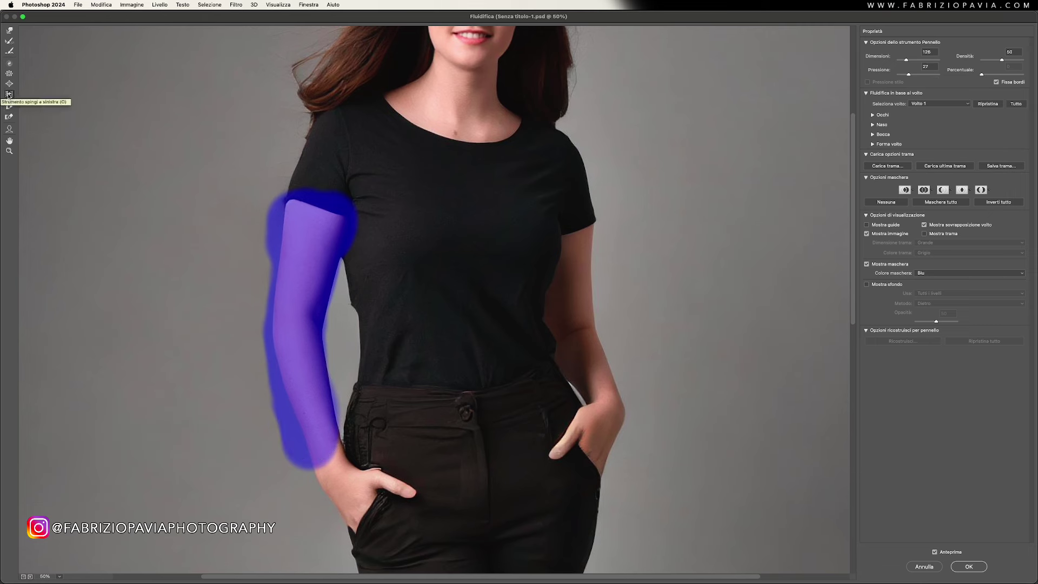
left_click(8, 94)
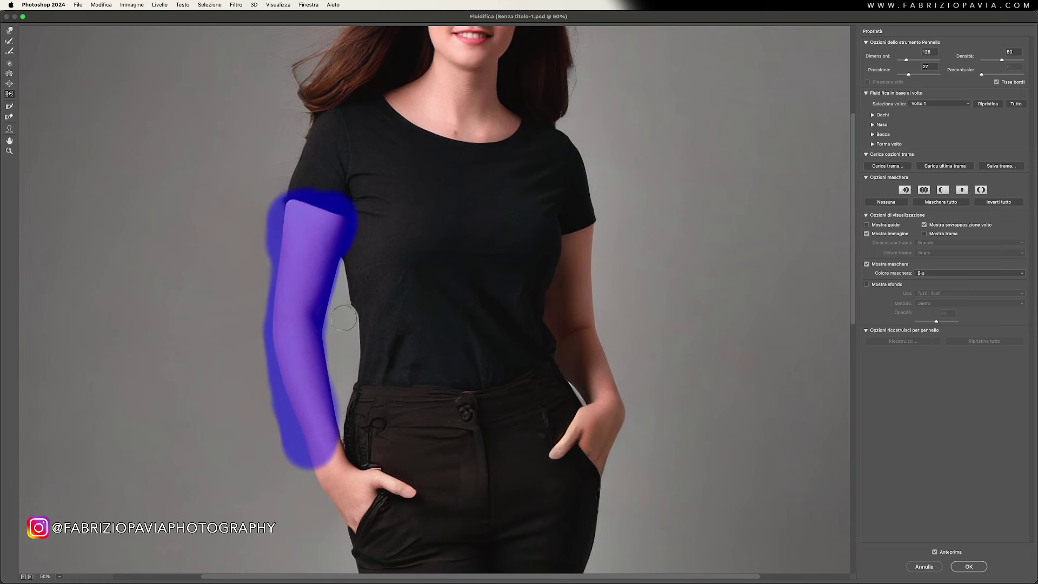
left_click_drag(353, 328, 351, 301)
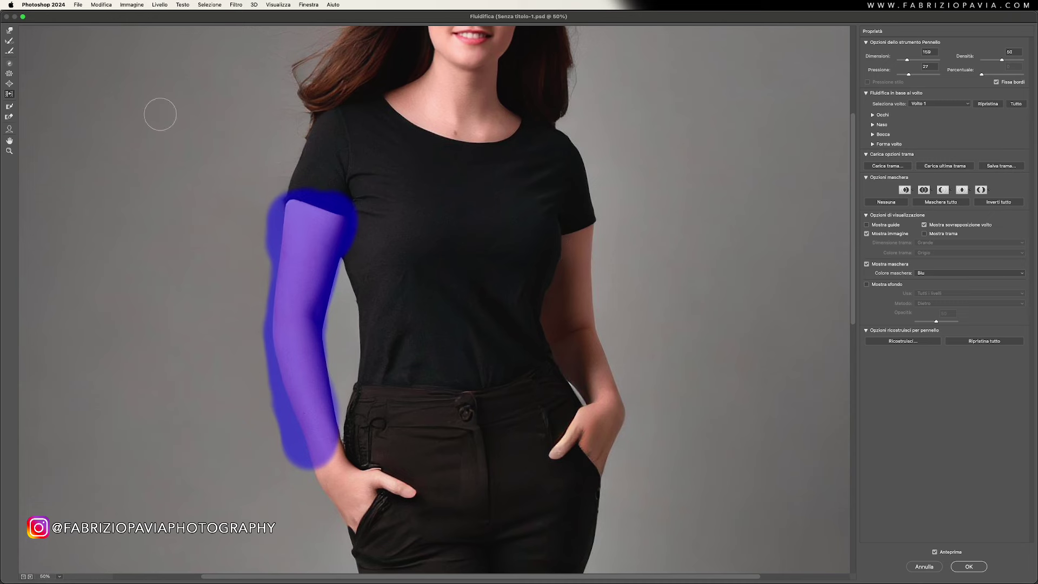
- Switch to Forward Warp and adjust its brush size
left_click(8, 31)
left_click_drag(589, 278, 604, 278)
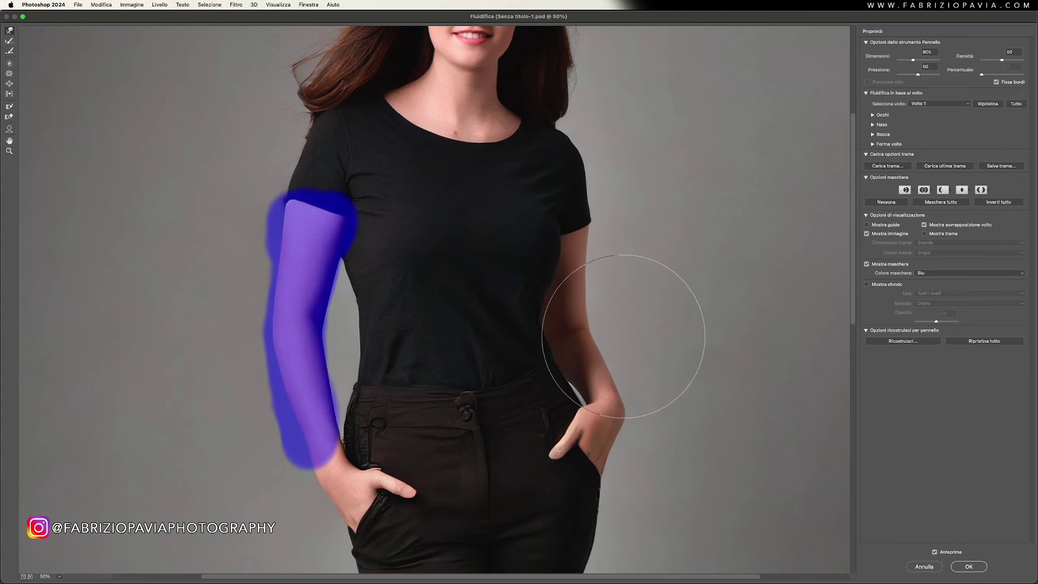
left_click_drag(610, 331, 538, 336)
- Zoom out to 21% to show the full figure and clear the arm's freeze mask
scroll(415, 201, "down", 5)
scroll(437, 302, "down", 2)
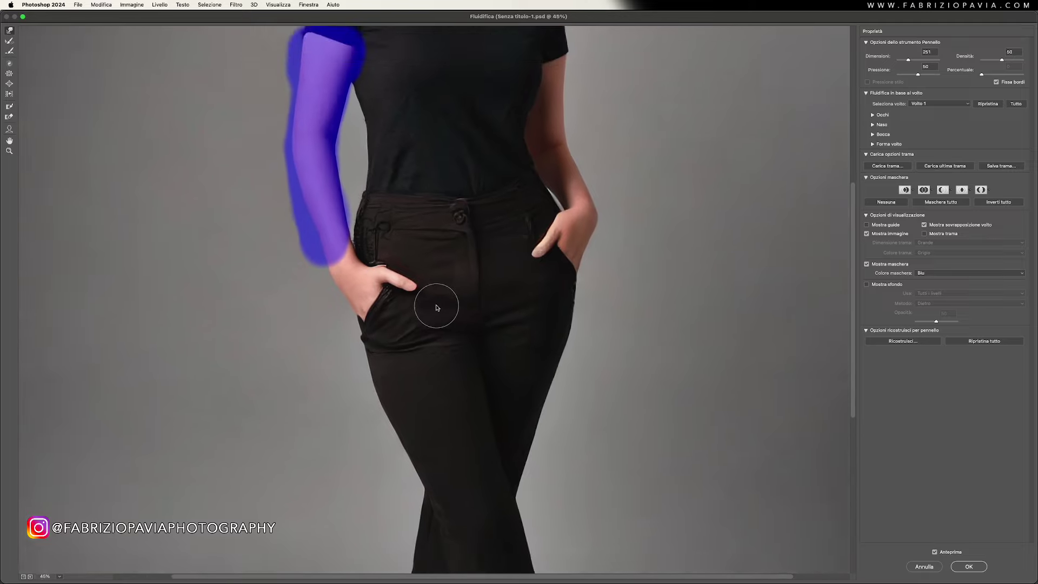
scroll(438, 303, "down", 2)
scroll(438, 303, "down", 2)
scroll(438, 303, "down", 2)
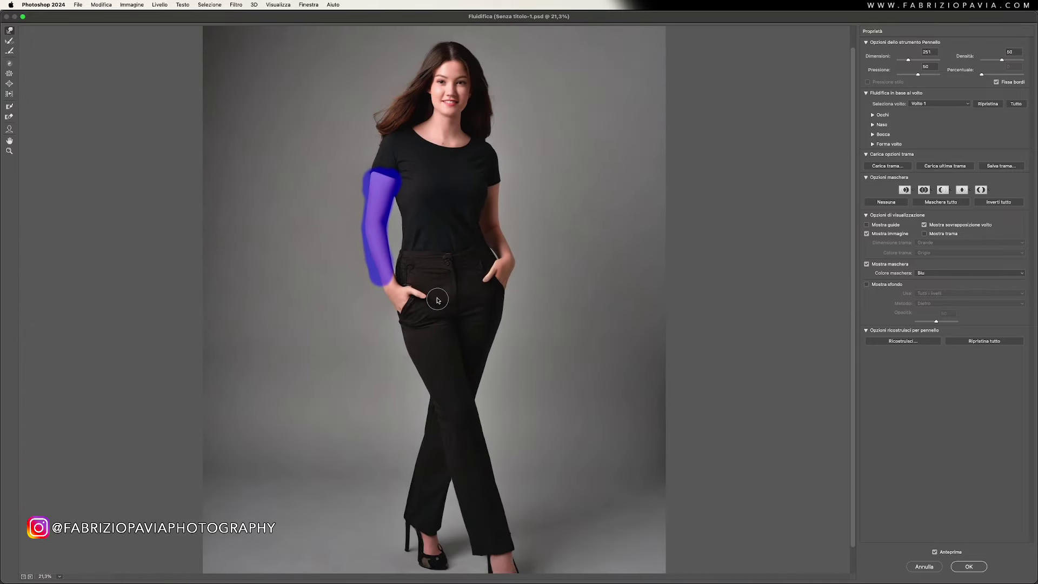
left_click_drag(439, 298, 452, 323)
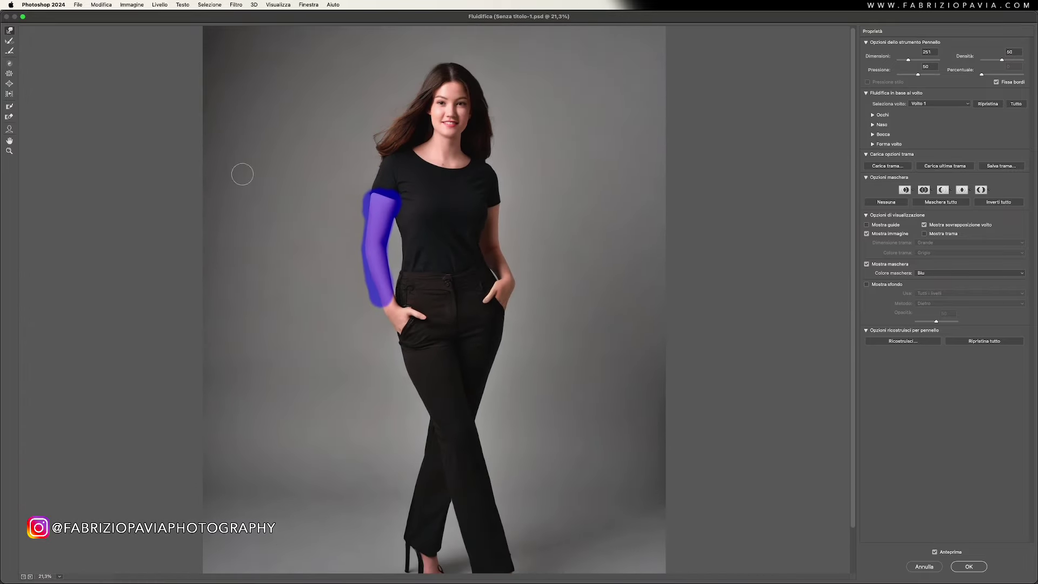
left_click(885, 202)
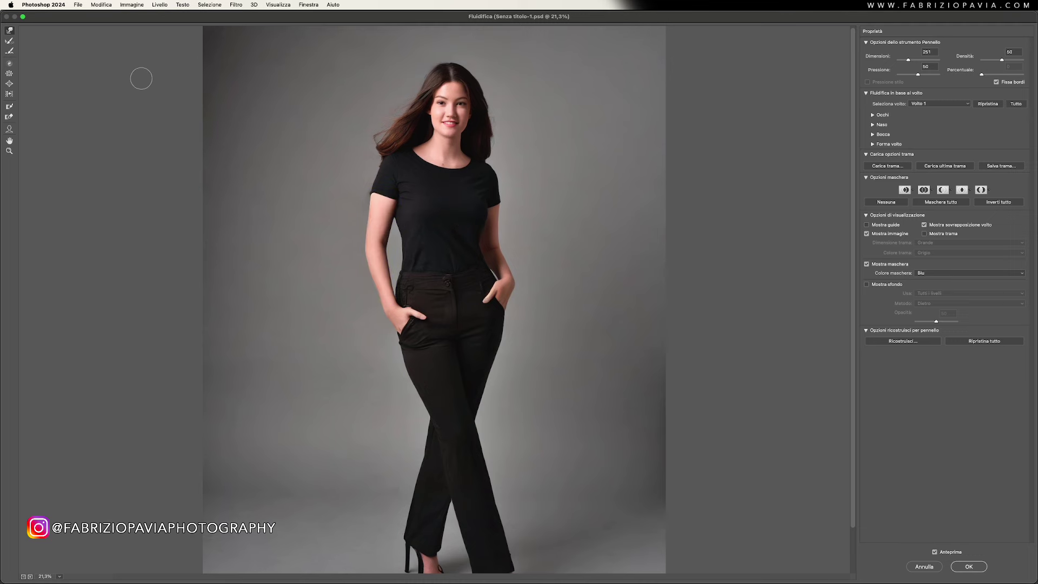
- Enlarge the Liquify brush, then shrink it to about half, around size 306
left_click_drag(357, 307, 444, 307)
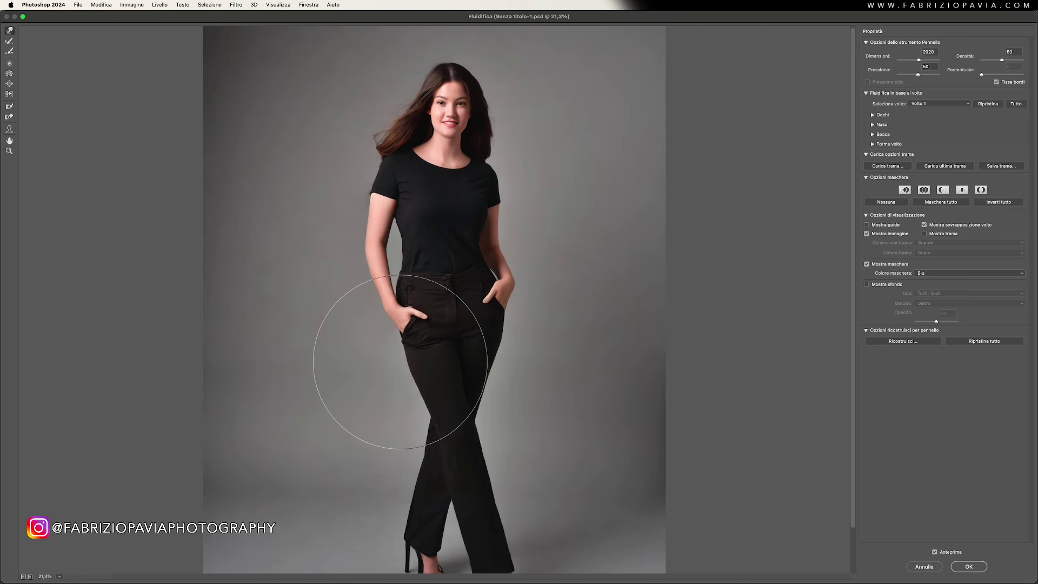
left_click_drag(407, 371, 366, 373)
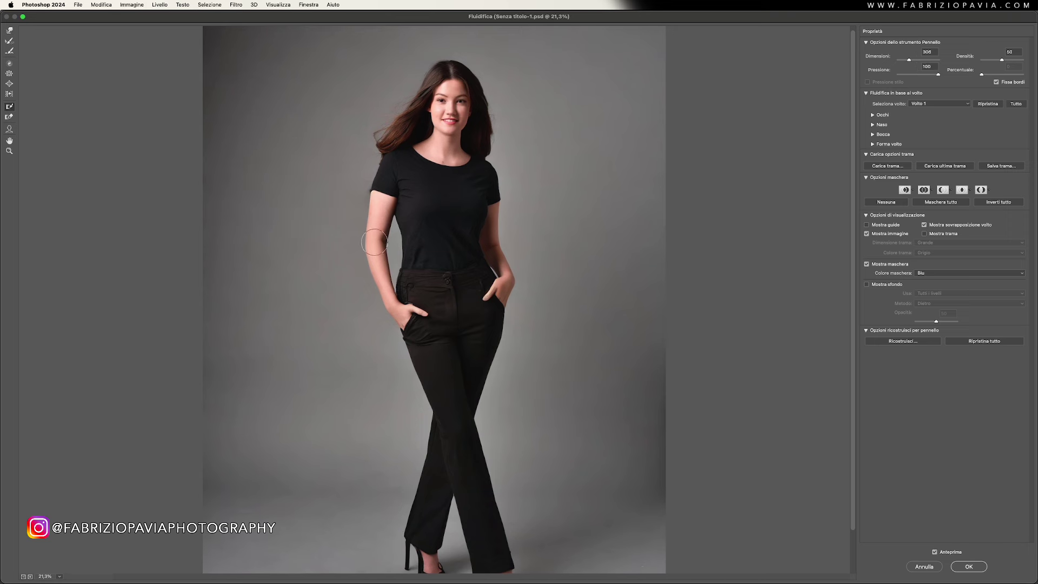
- Freeze the left arm from shoulder to hand, then warp the shirt's neckline with a smaller brush
mouse_move(375, 242)
left_mouse_down()
mouse_move(387, 304)
mouse_move(384, 204)
mouse_move(368, 209)
mouse_move(390, 199)
mouse_move(375, 161)
mouse_move(373, 248)
left_mouse_up()
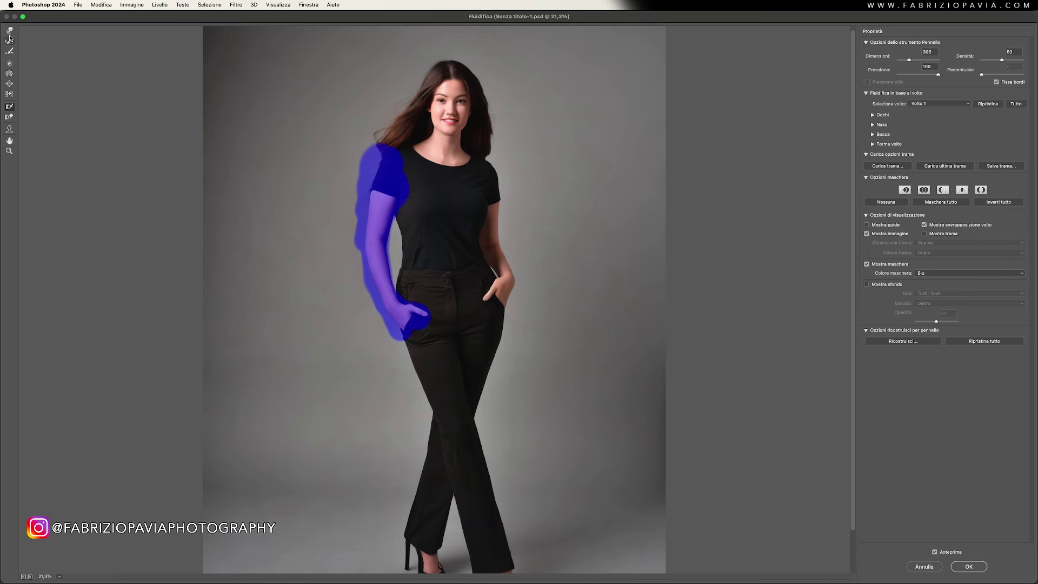
left_click_drag(395, 246, 371, 249)
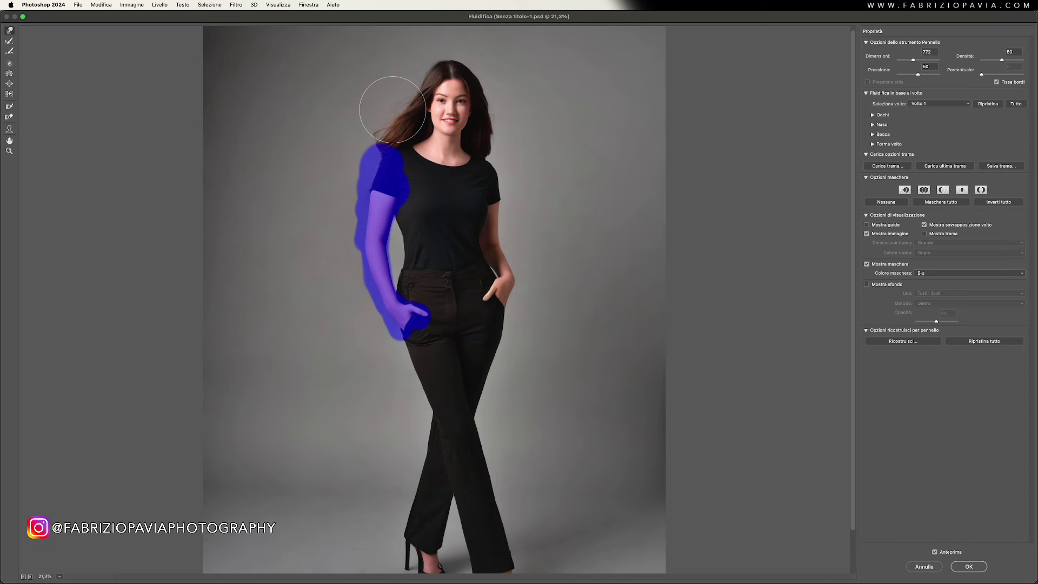
mouse_move(394, 233)
left_mouse_down()
mouse_move(369, 234)
mouse_move(384, 229)
left_mouse_up()
left_click_drag(424, 148, 443, 190)
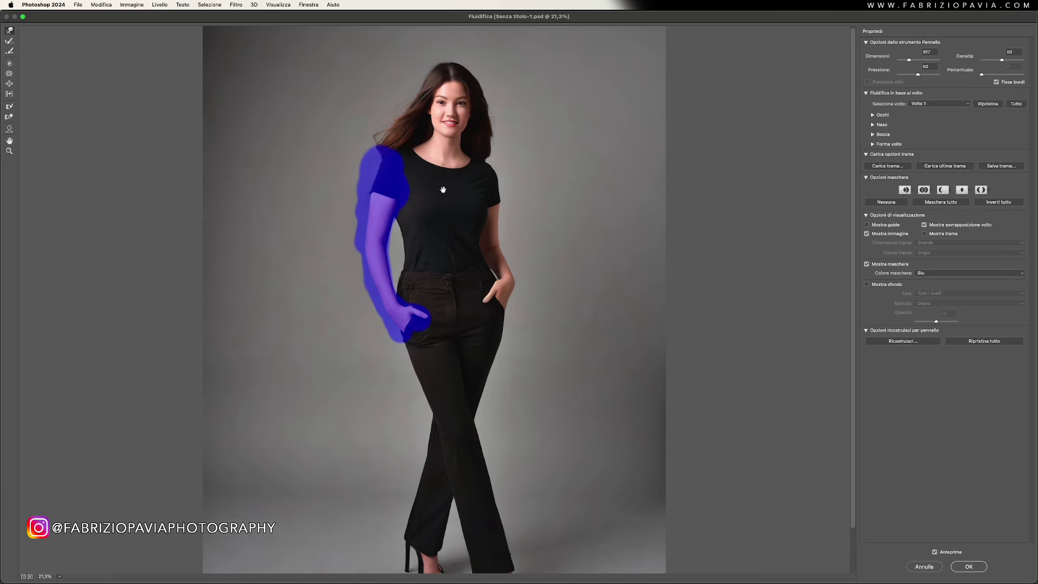
- Zoom in on the face and set Face Shape forehead -93, jaw -55, face width -48
left_click(469, 149)
left_click_drag(470, 150, 461, 276)
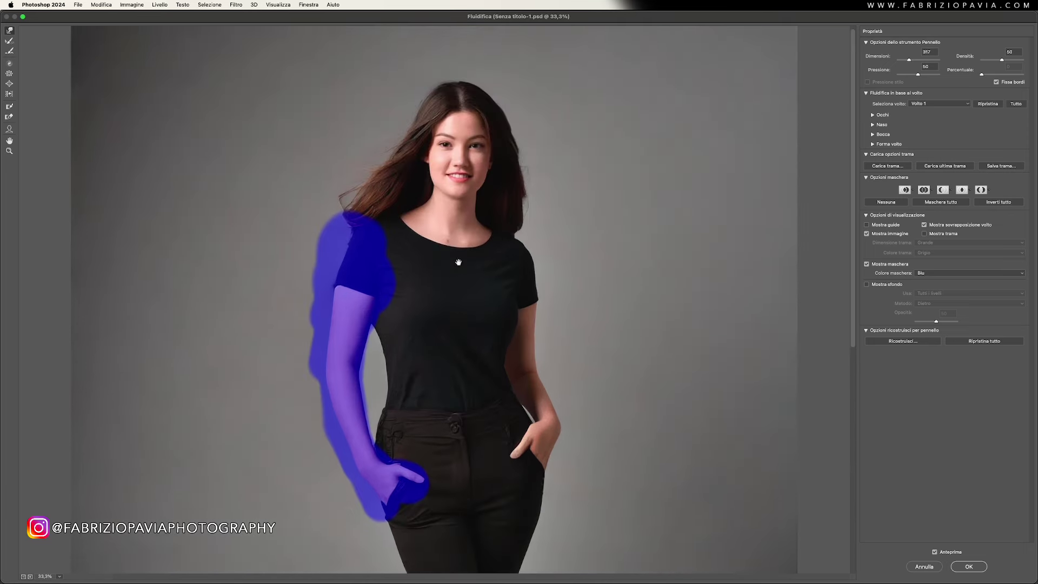
key("ctrl+plus")
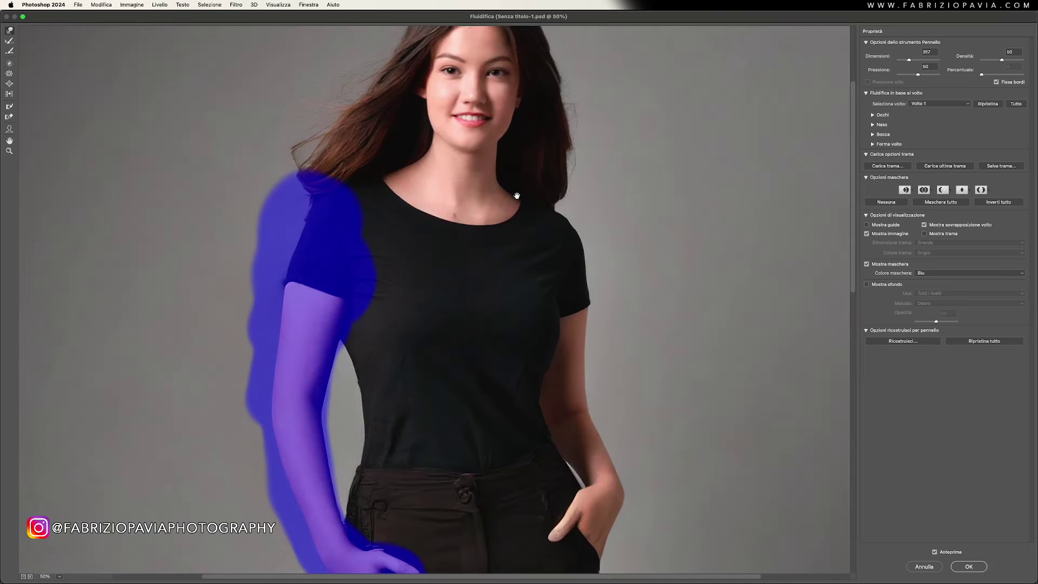
left_click_drag(484, 200, 508, 295)
left_click(872, 144)
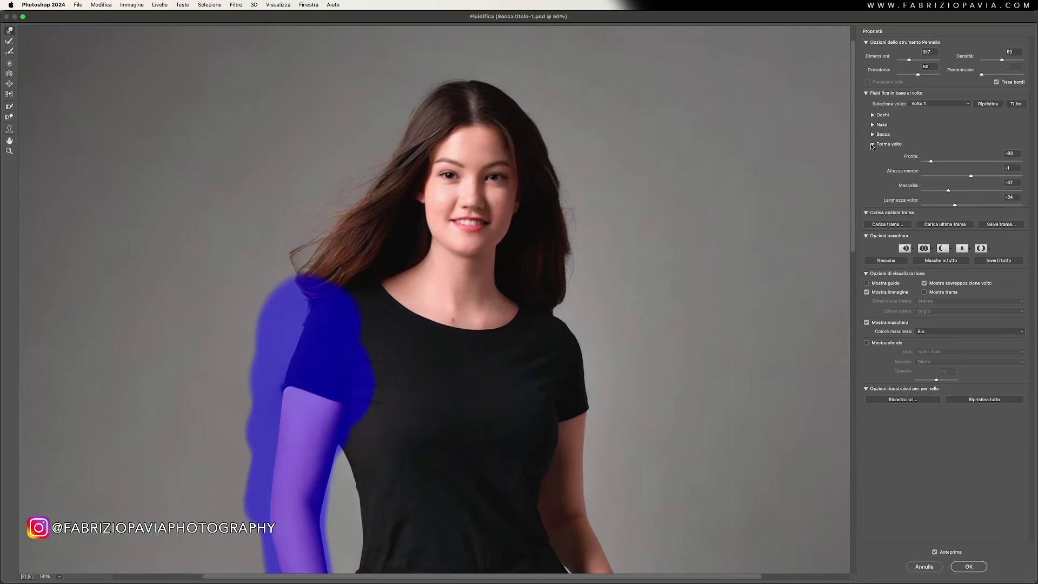
left_click_drag(943, 162, 937, 161)
- Narrow the nose width to -54 and enlarge both eyes to 22
left_click(872, 125)
left_click_drag(970, 157, 970, 158)
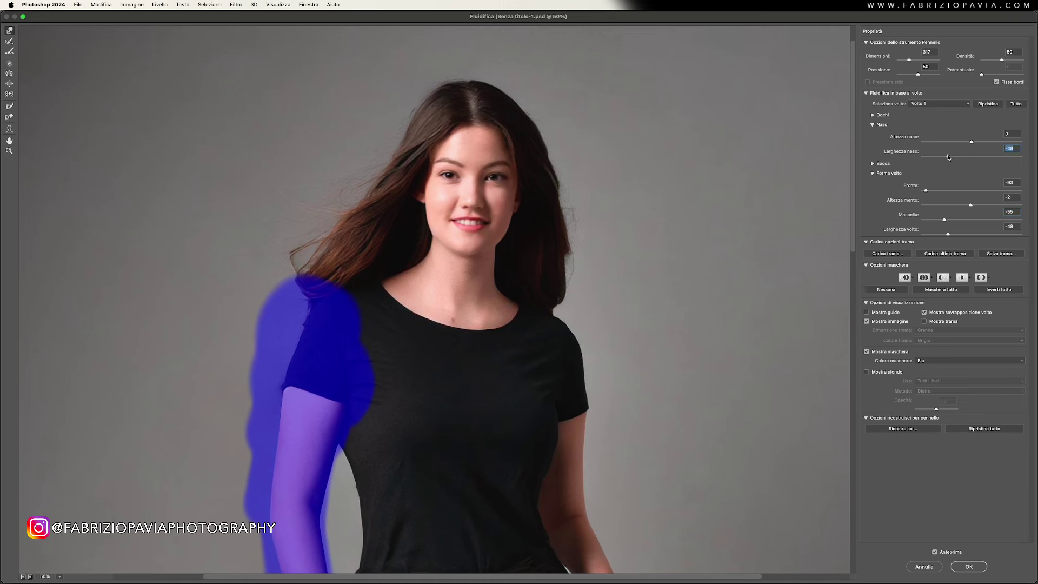
left_click(874, 115)
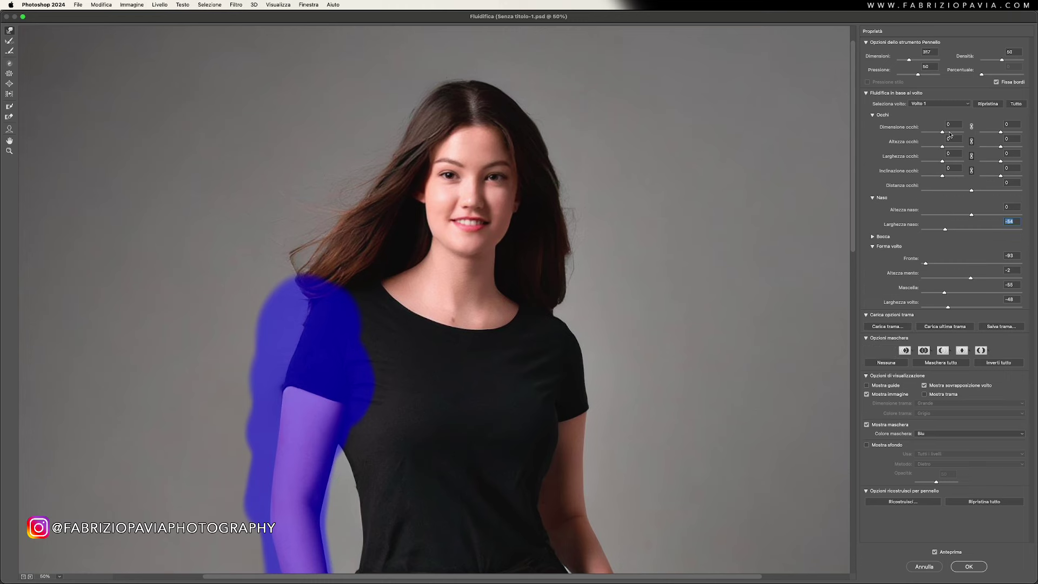
left_click_drag(944, 132, 948, 132)
key("super+0")
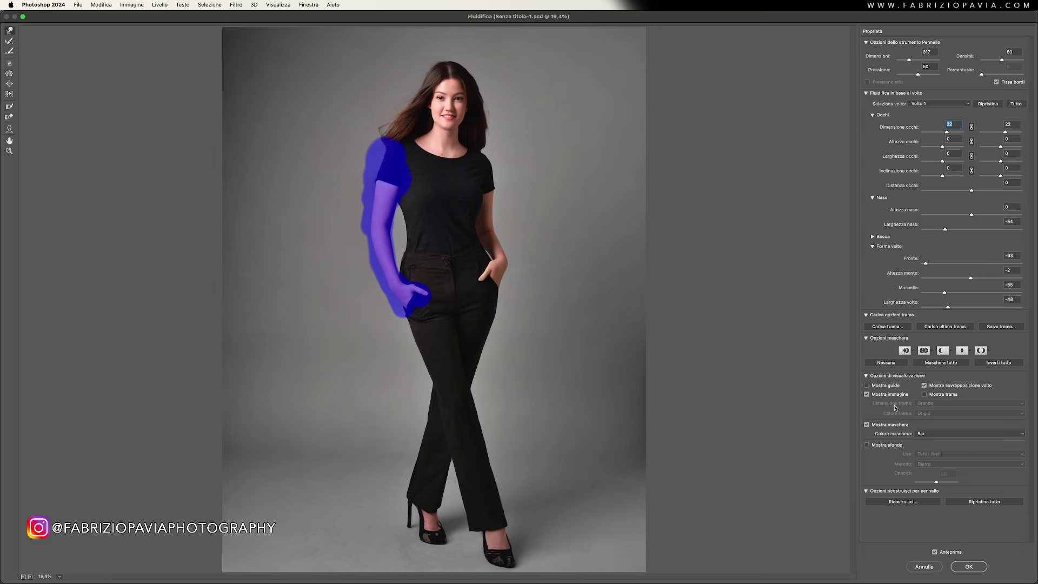
- Clear the arm's freeze mask with None, then toggle Preview repeatedly to compare original and liquified
left_click(888, 364)
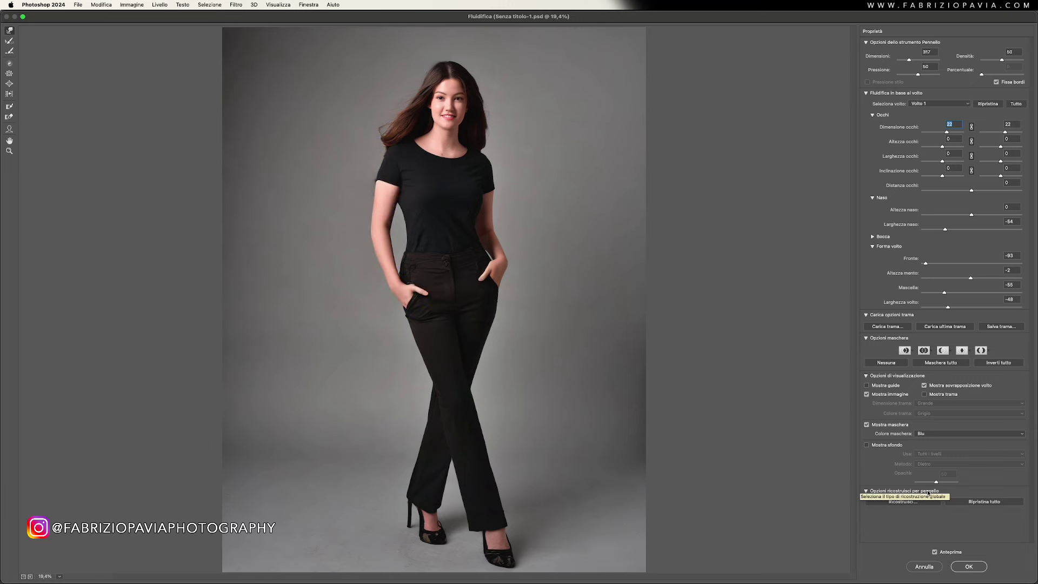
left_click(935, 552)
left_click(935, 553)
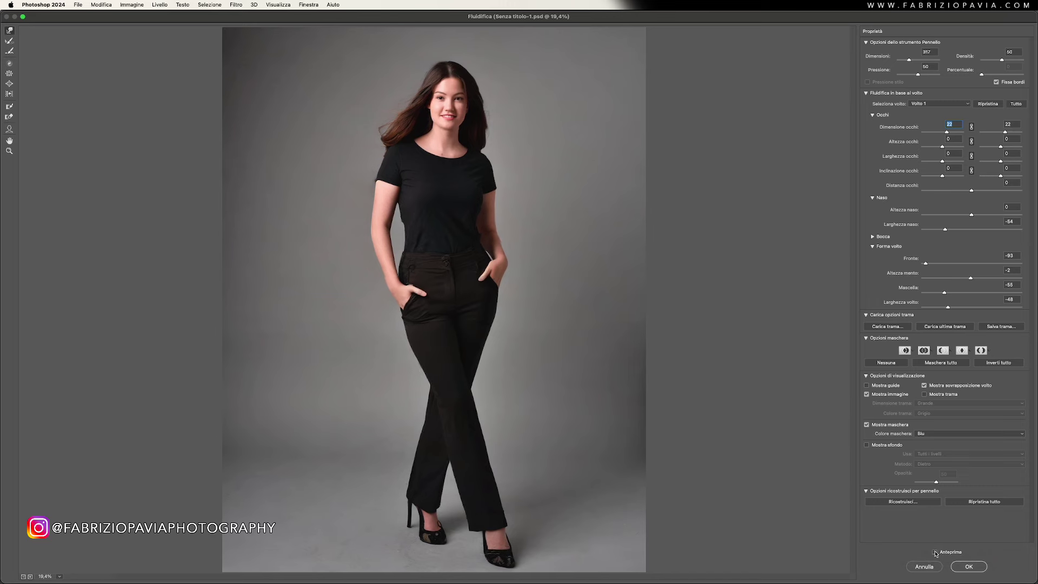
left_click(936, 553)
left_click(935, 553)
left_click(936, 552)
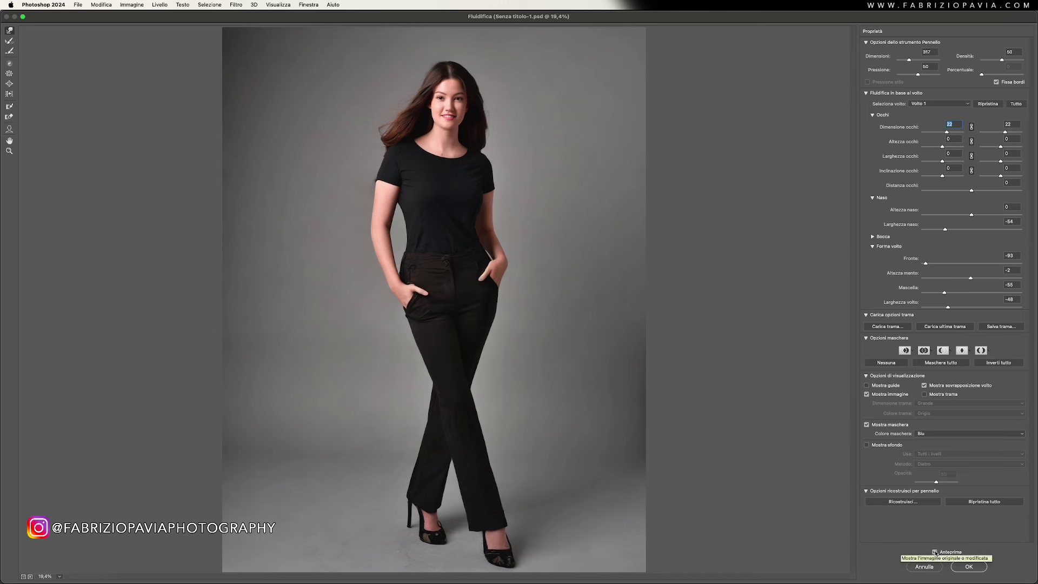
left_click(935, 552)
left_click(935, 553)
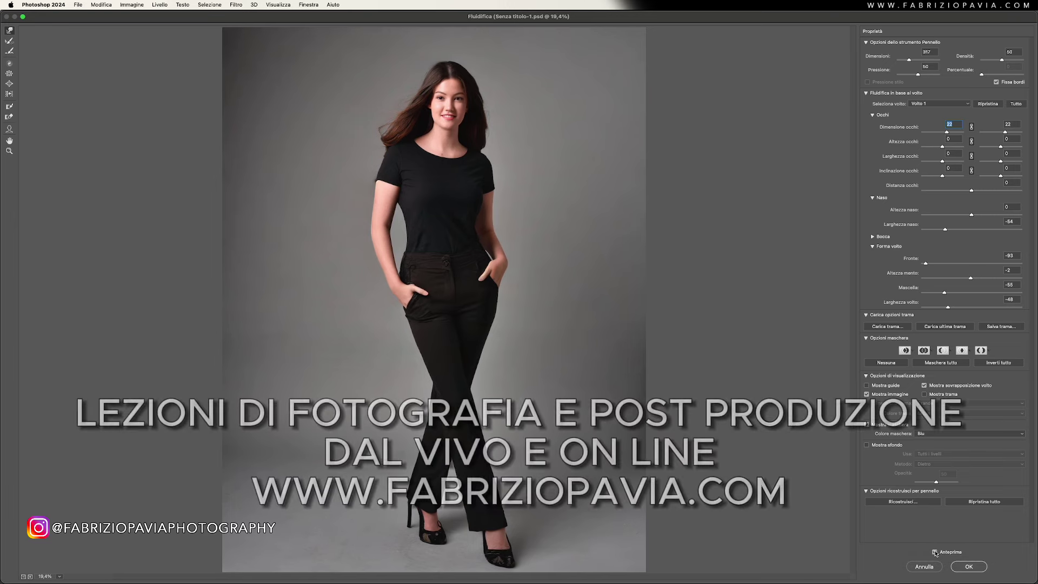